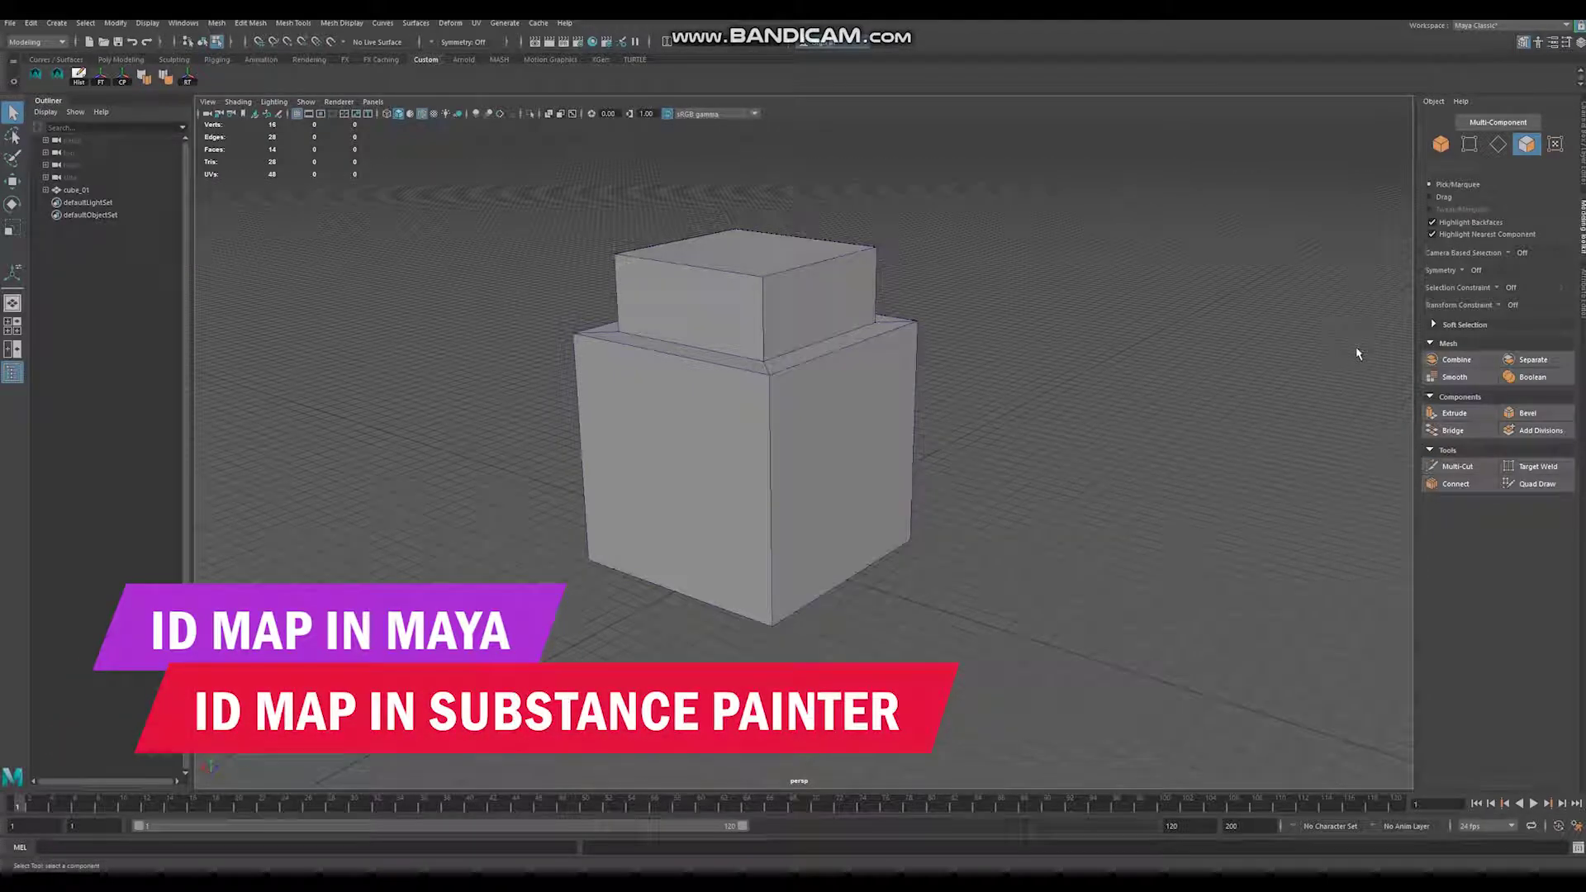
Select cube_01, the two-tier stepped block, in the scene
left_click(867, 446)
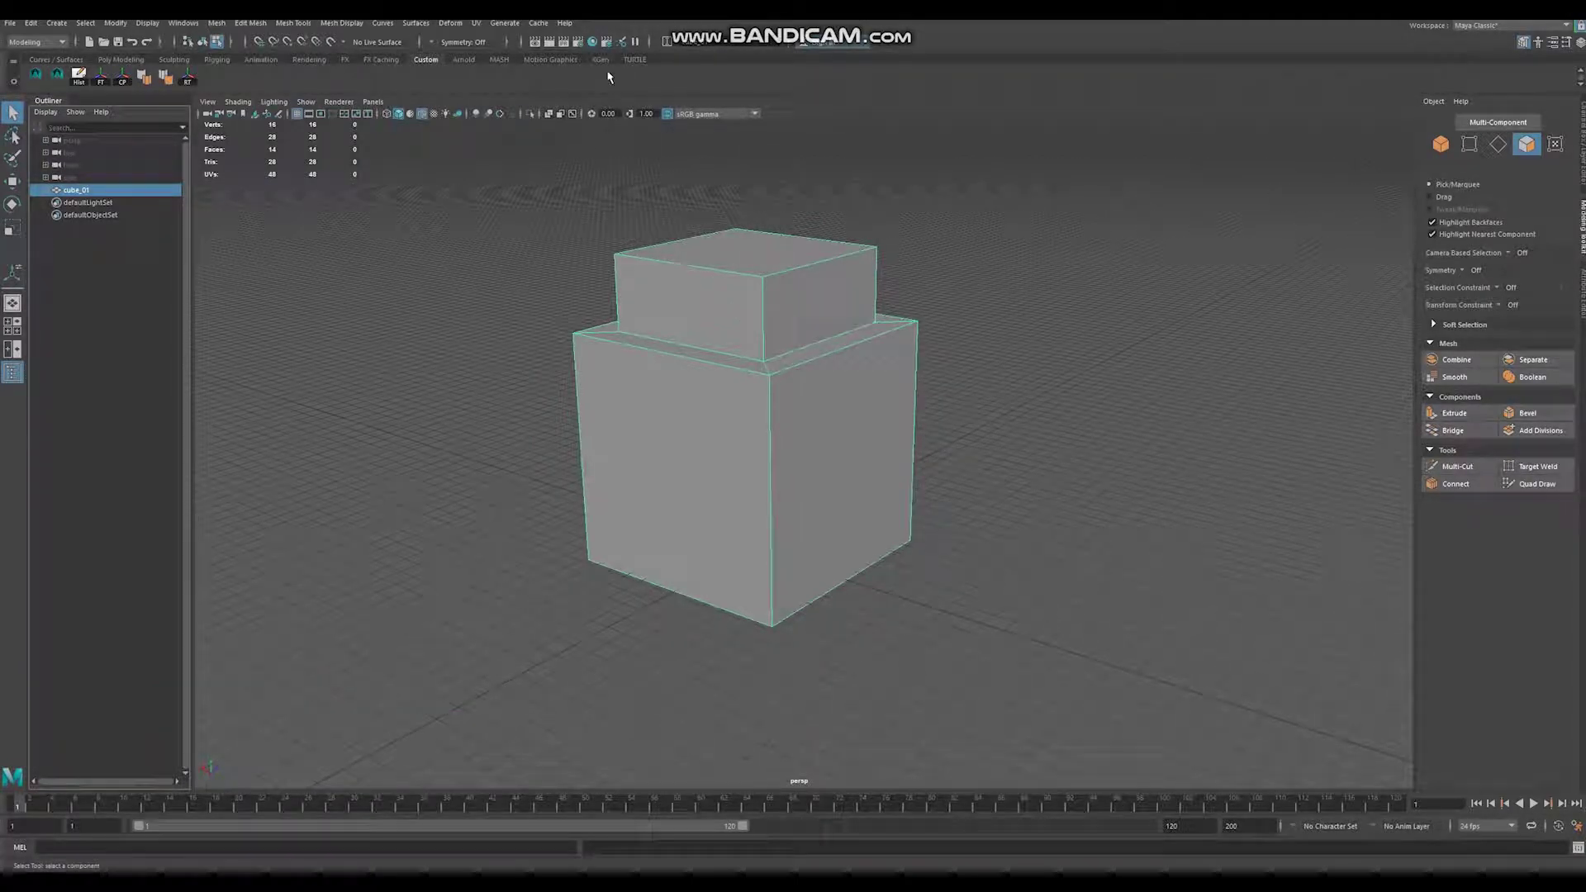
left_click(593, 41)
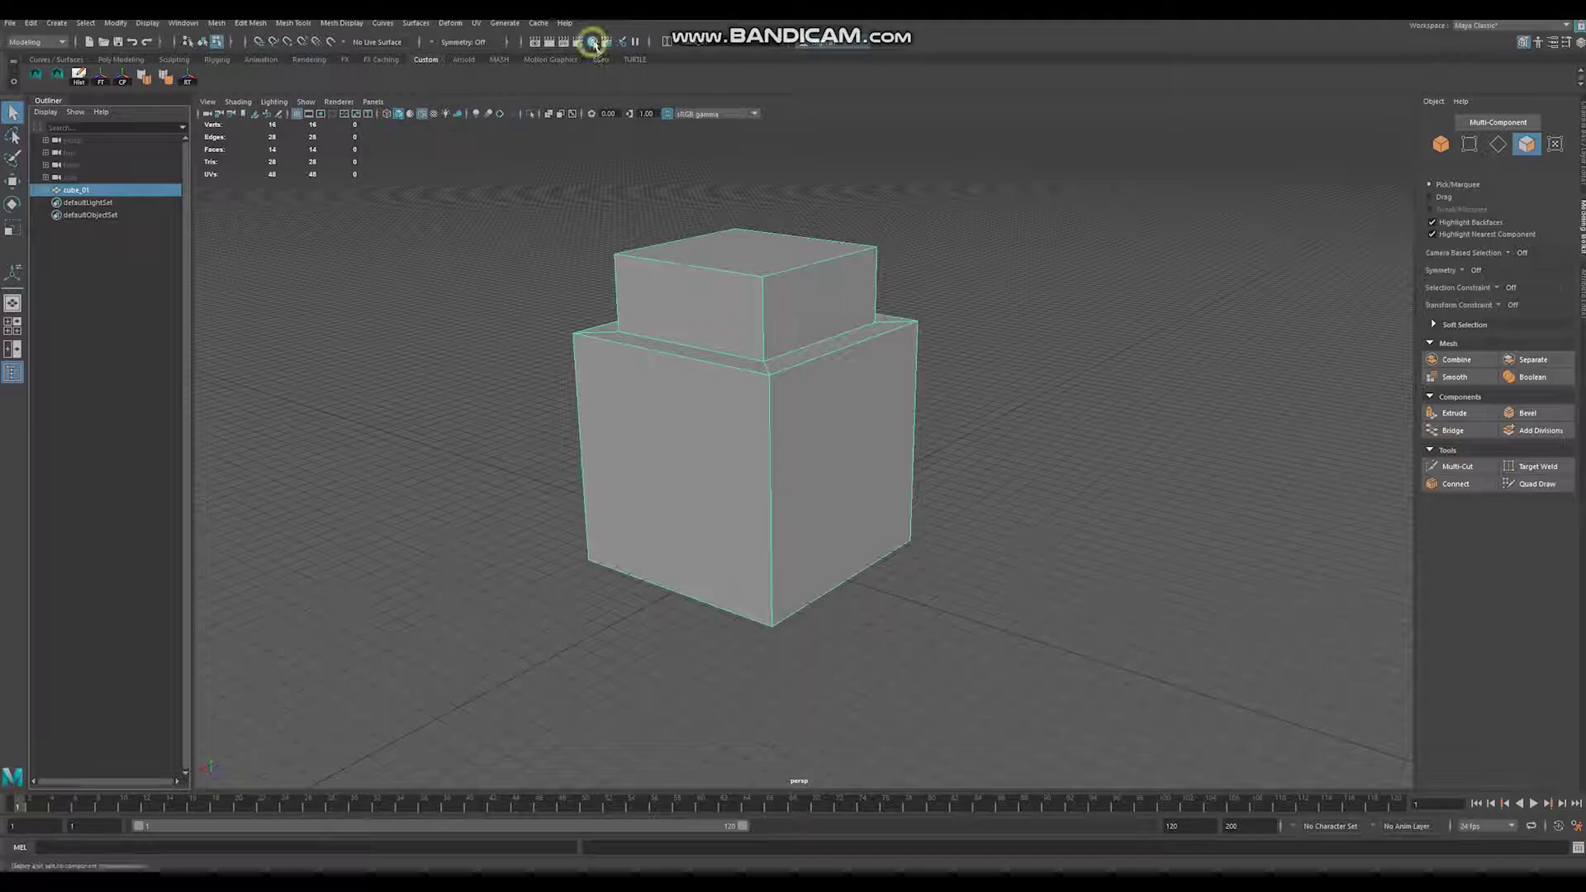
In Hypershade, create a Lambert material, lambert20, and colour it red
left_click(183, 23)
mouse_move(219, 106)
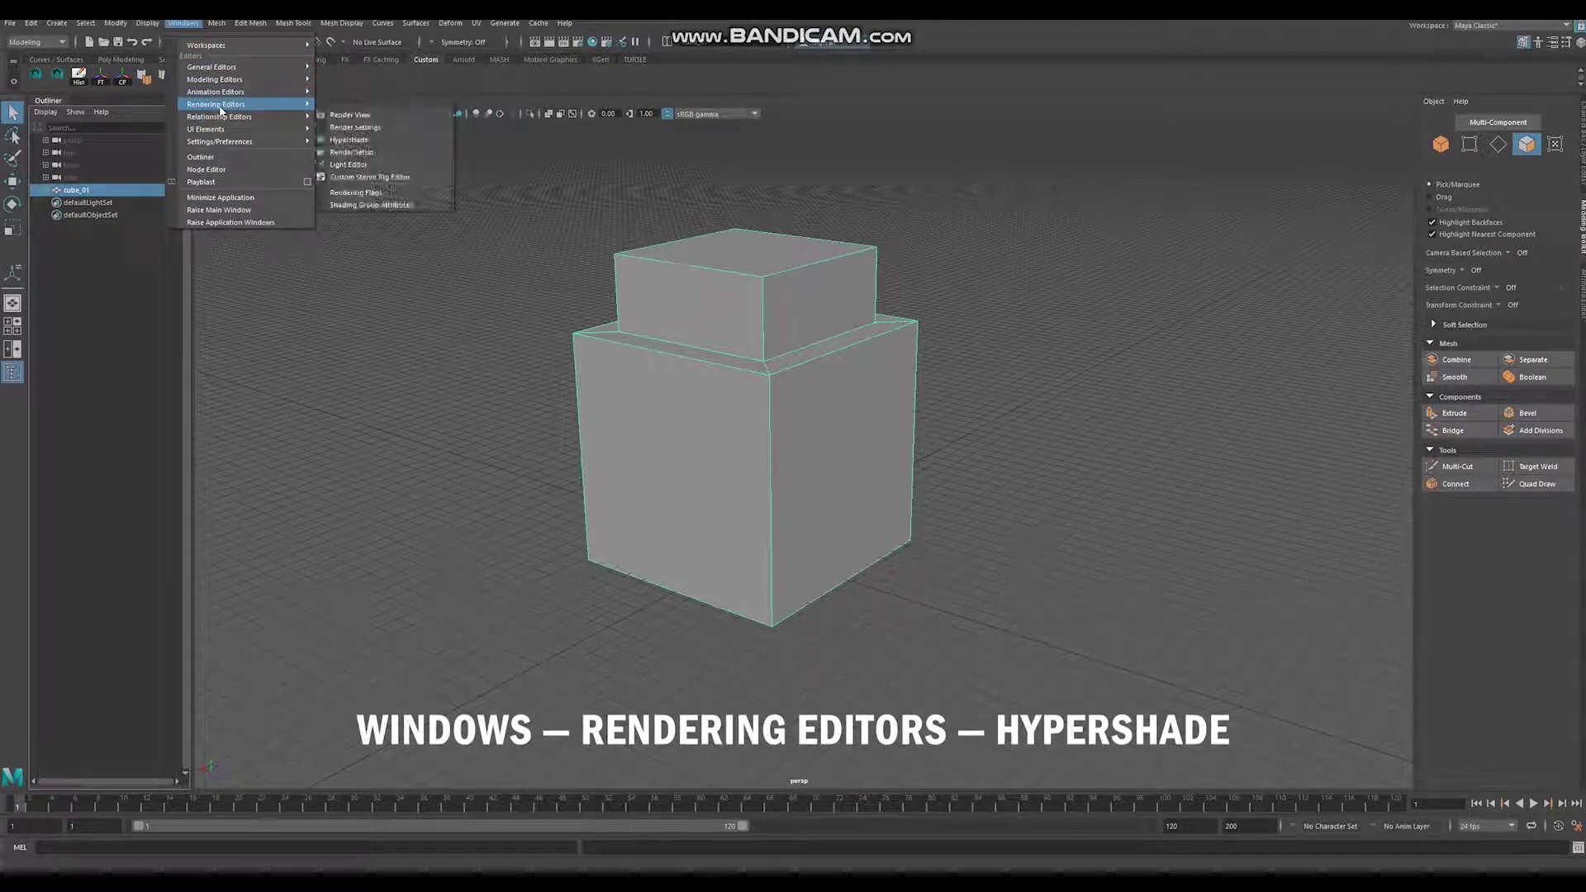
left_click(349, 140)
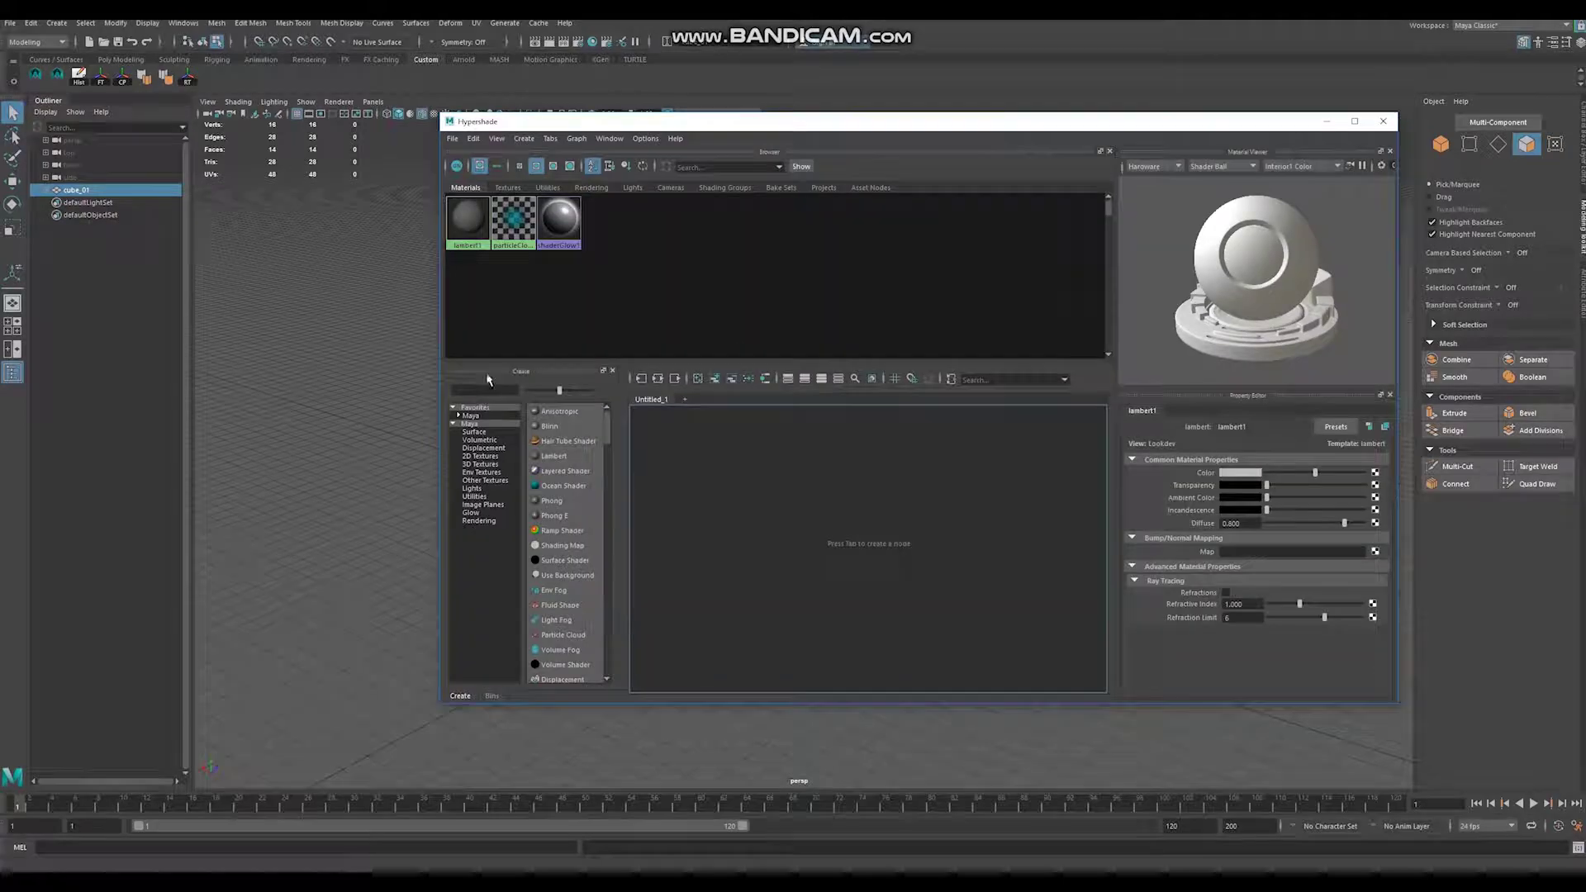
left_click(493, 390)
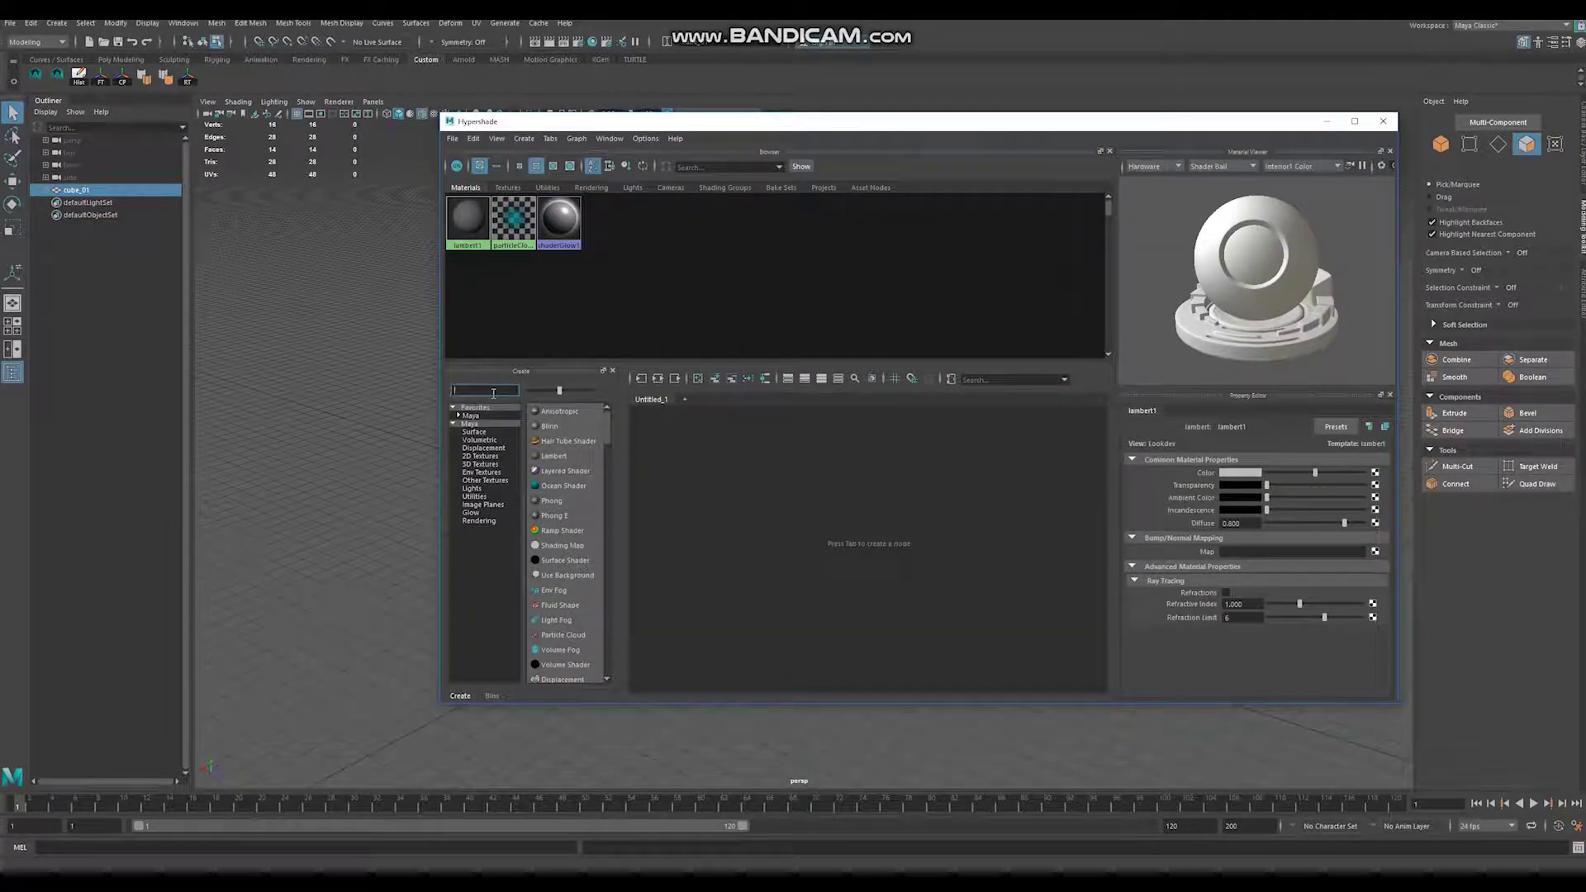
type("lamb")
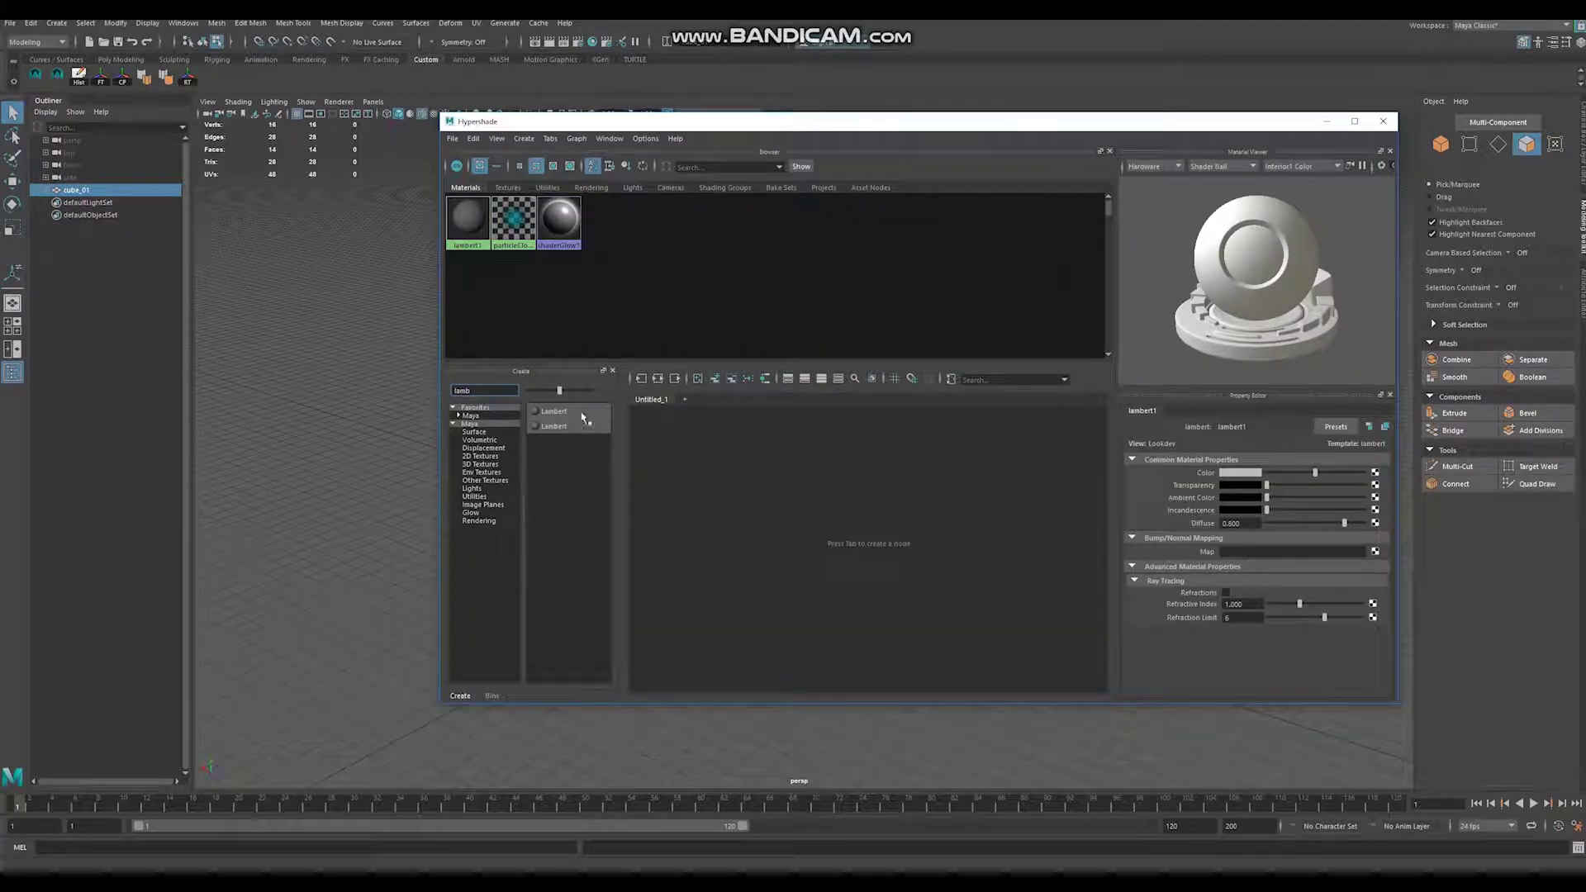
left_click(583, 416)
left_click(1235, 473)
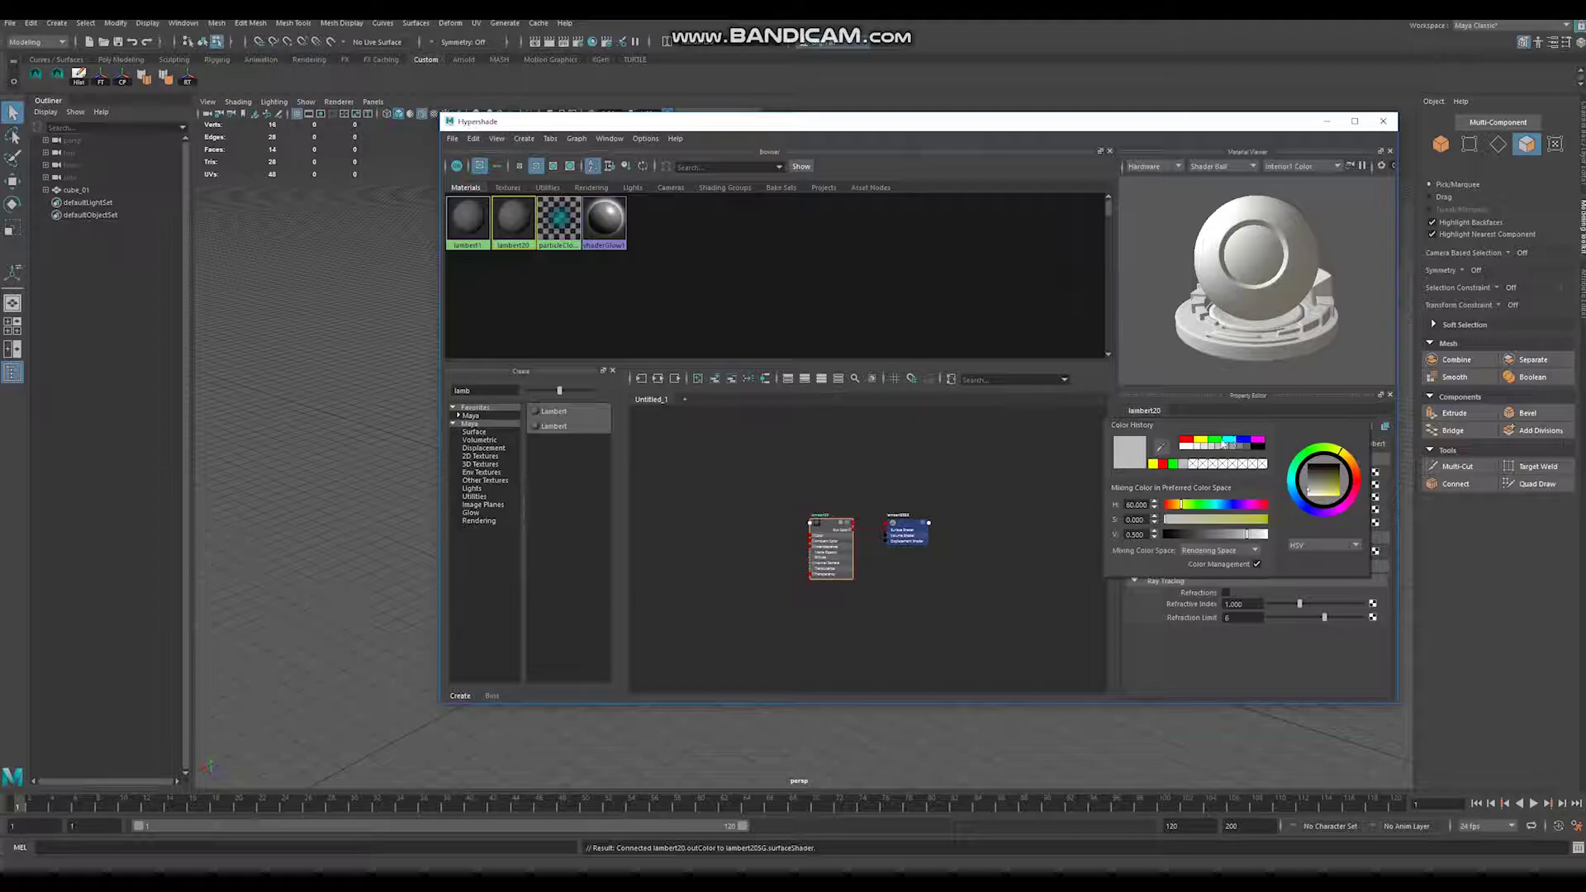
left_click(1186, 441)
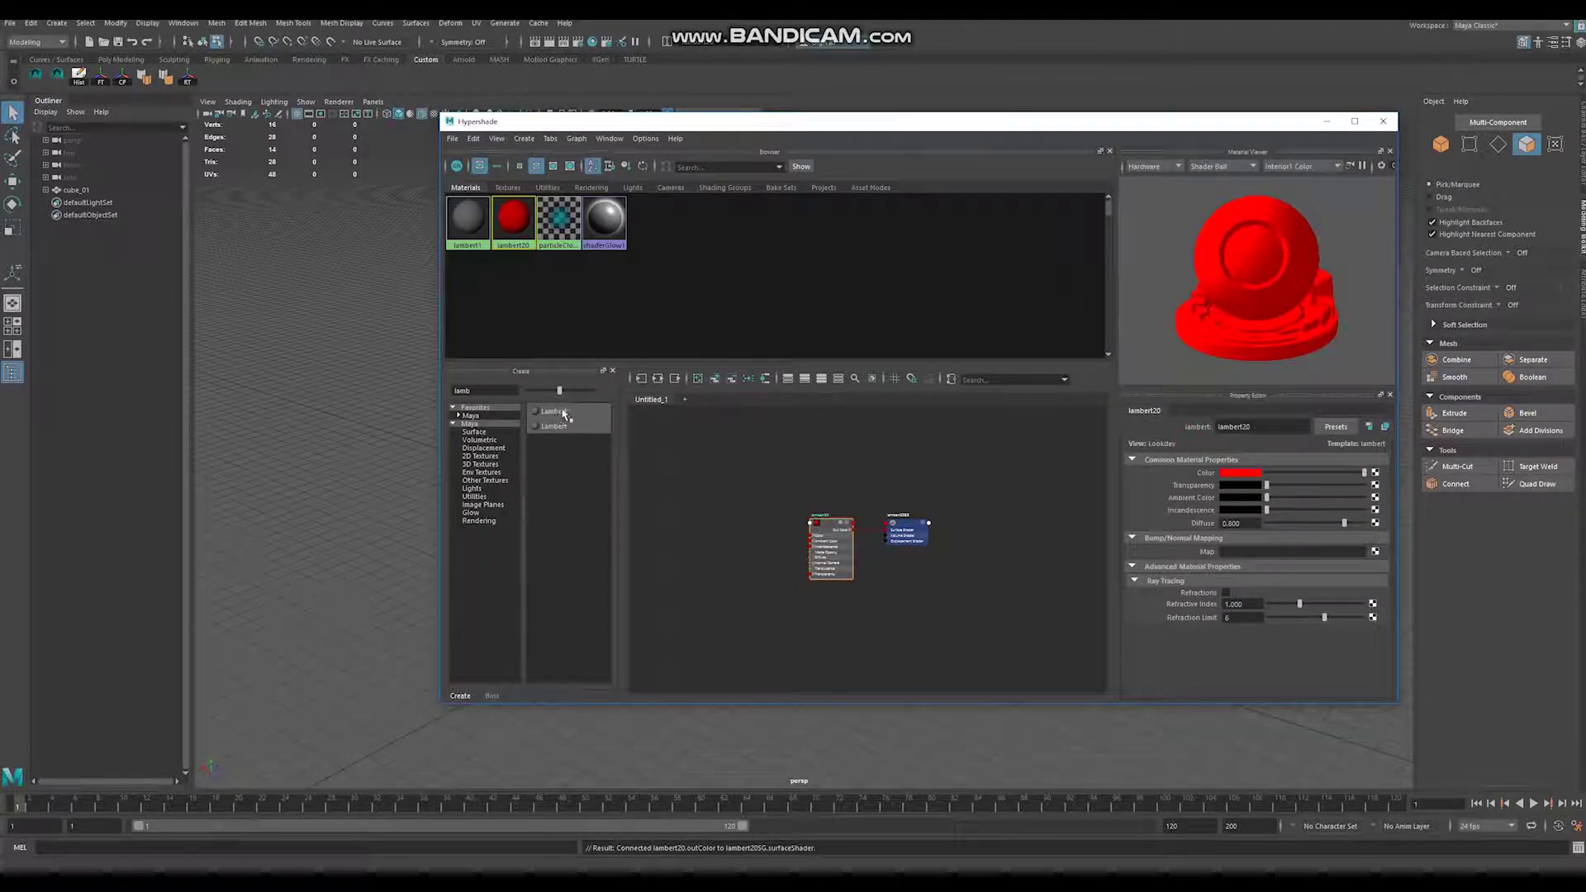
Create a second Lambert, lambert21, colour it yellow, and close Hypershade
left_click(565, 415)
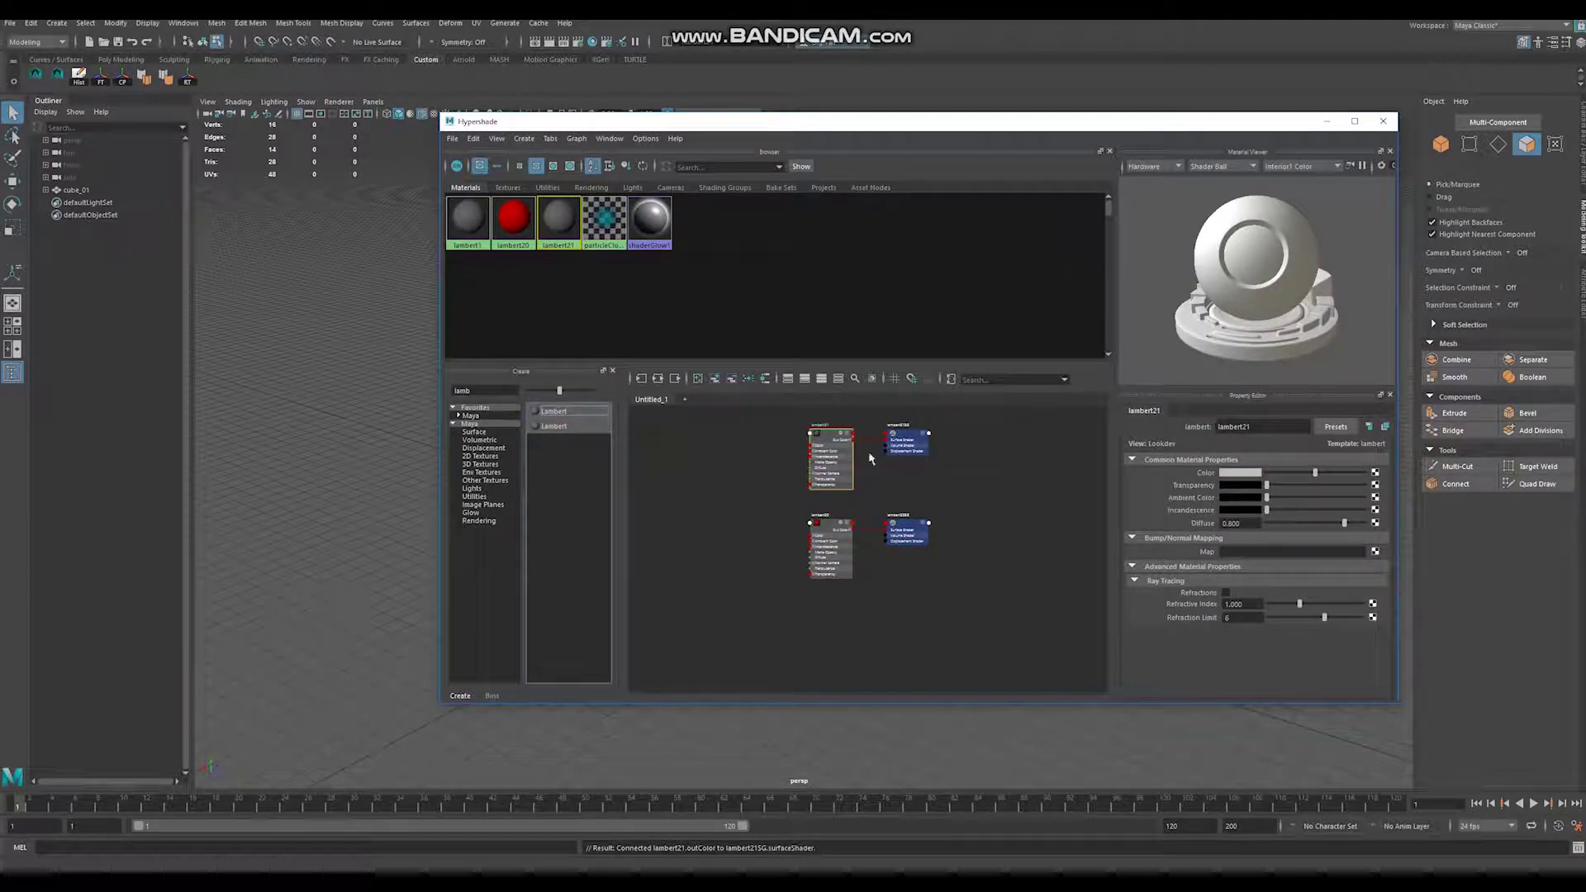
left_click(1239, 472)
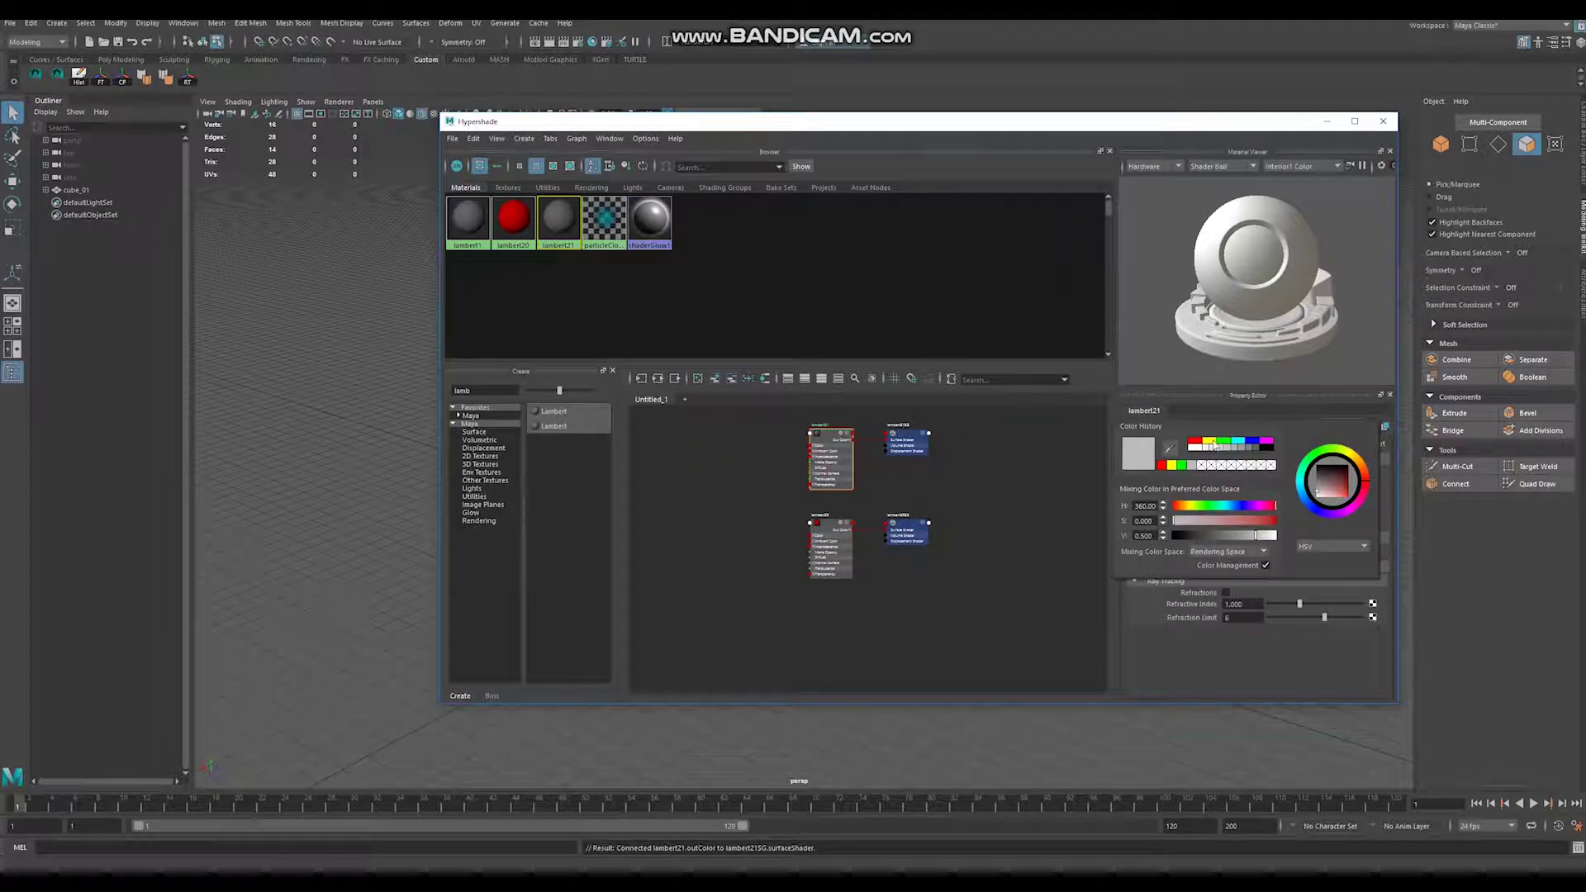
left_click(1211, 442)
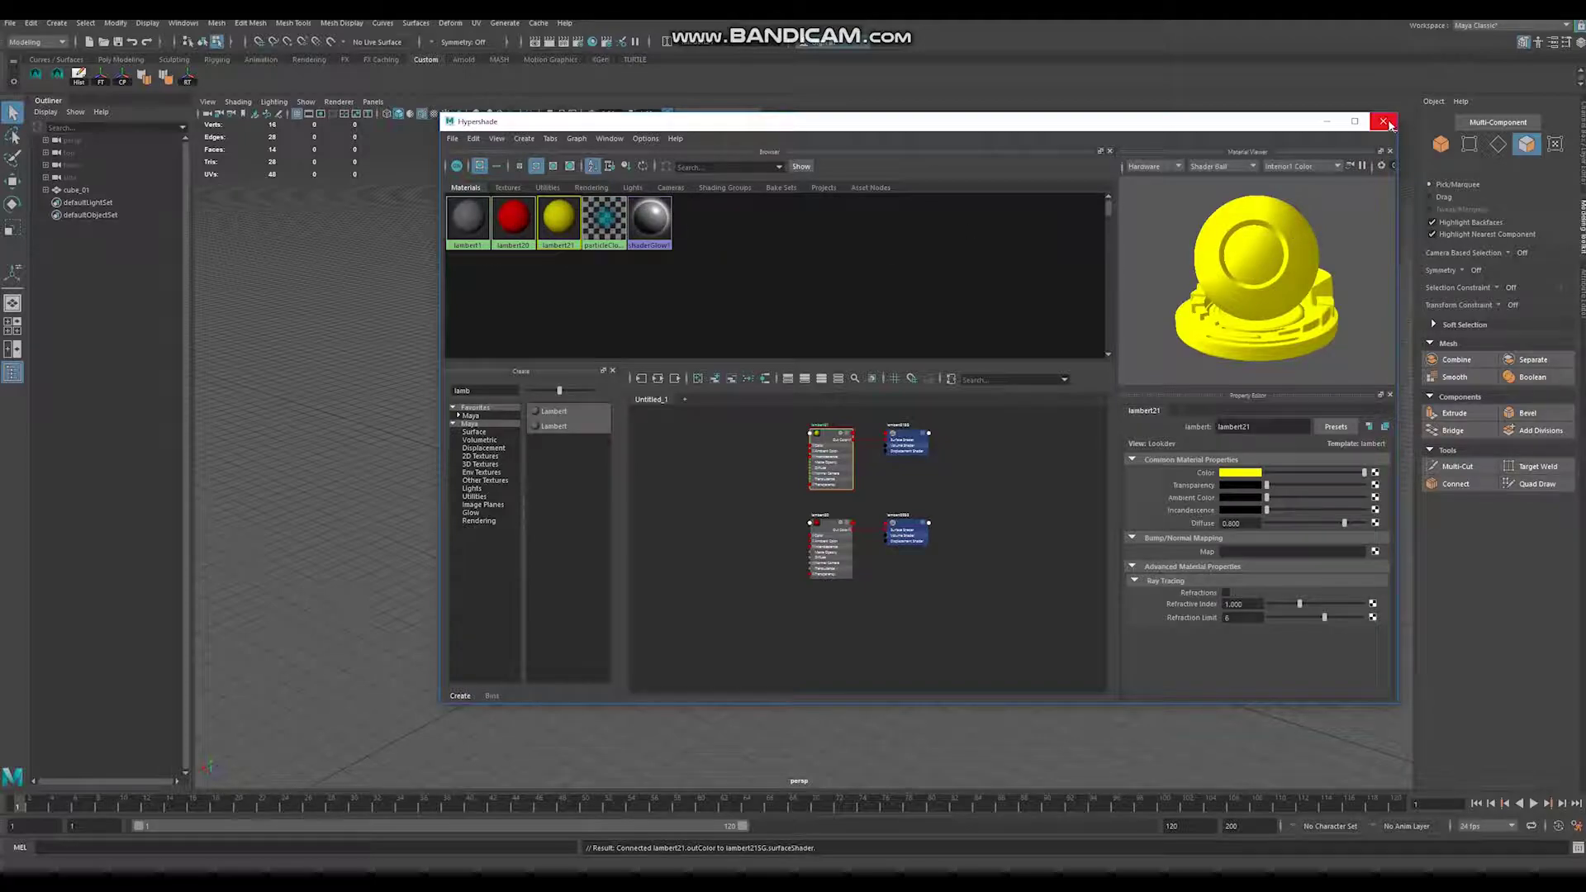
left_click(1384, 121)
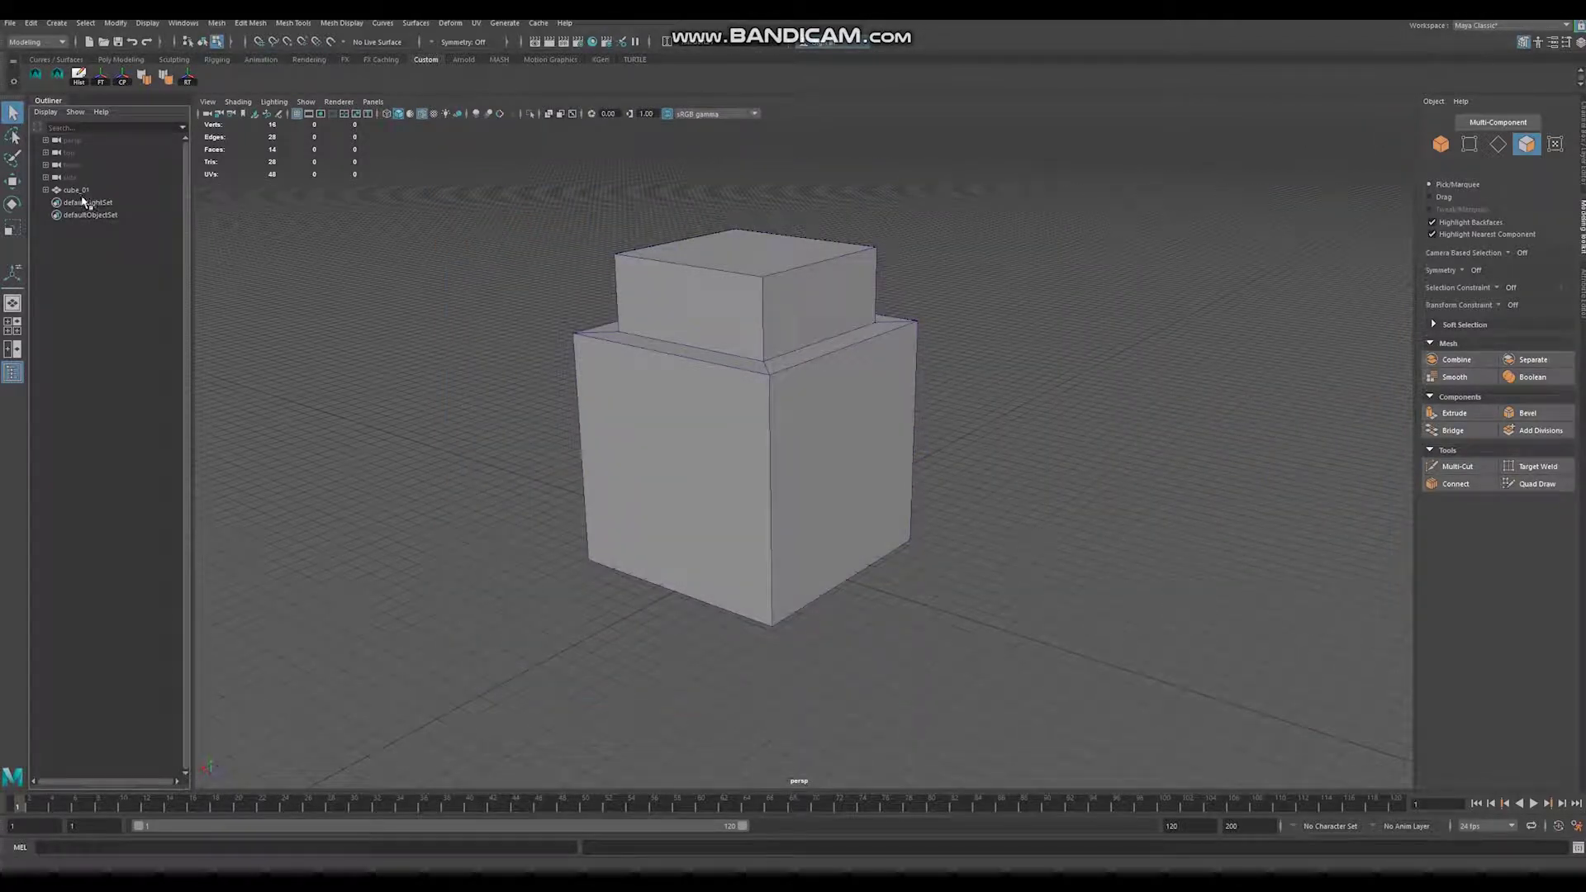
Duplicate cube_01 with Ctrl+D into cube_02 and isolate the copy in the viewport
left_click(76, 190)
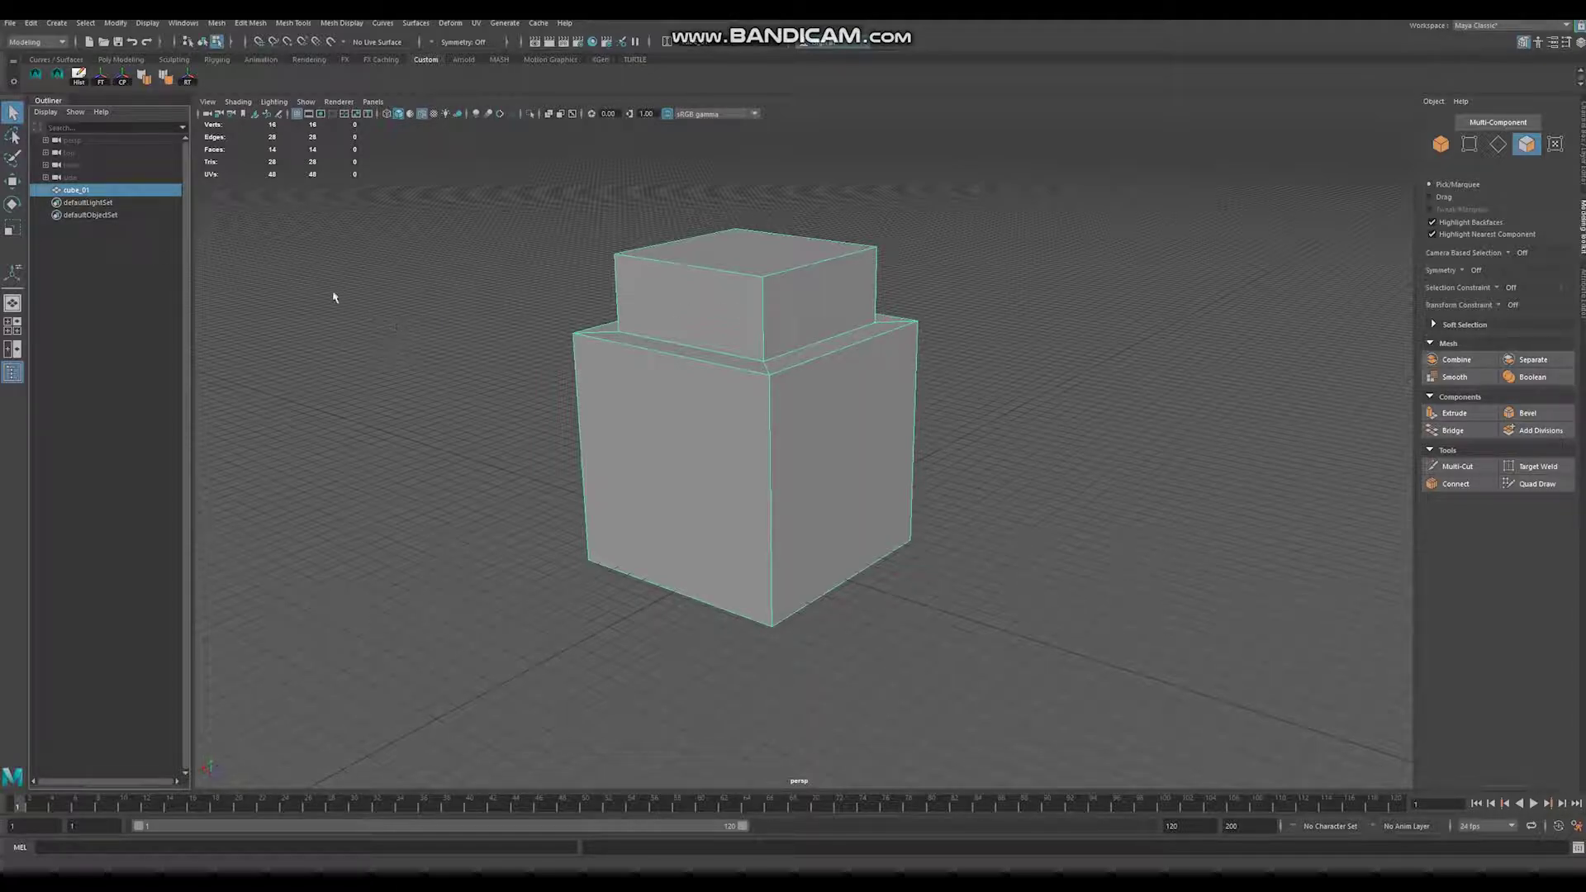
key("ctrl+d")
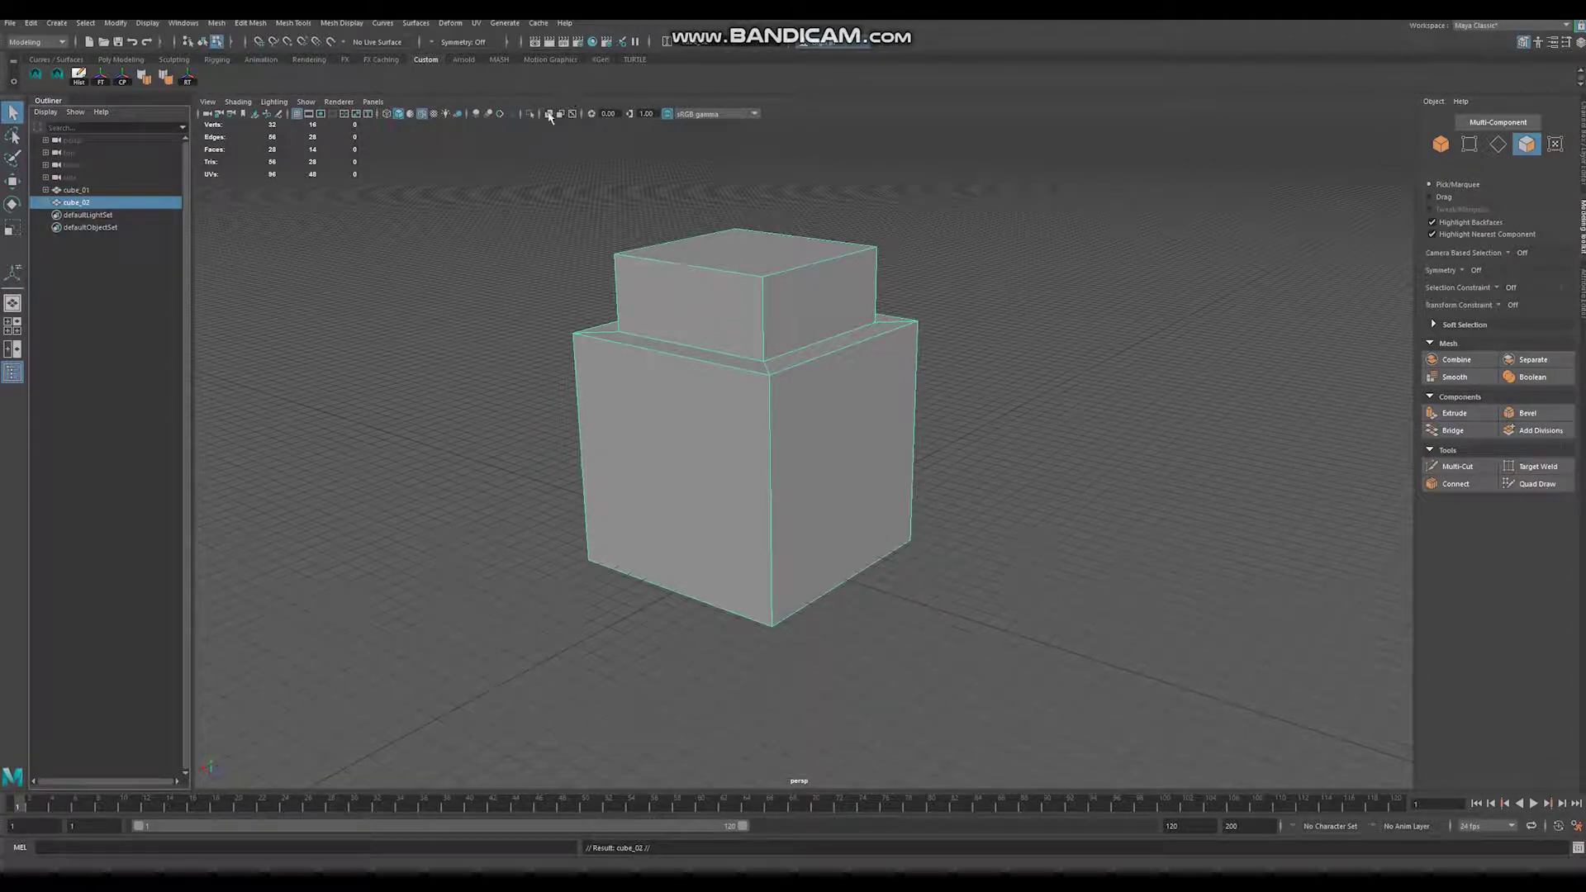
left_click(529, 113)
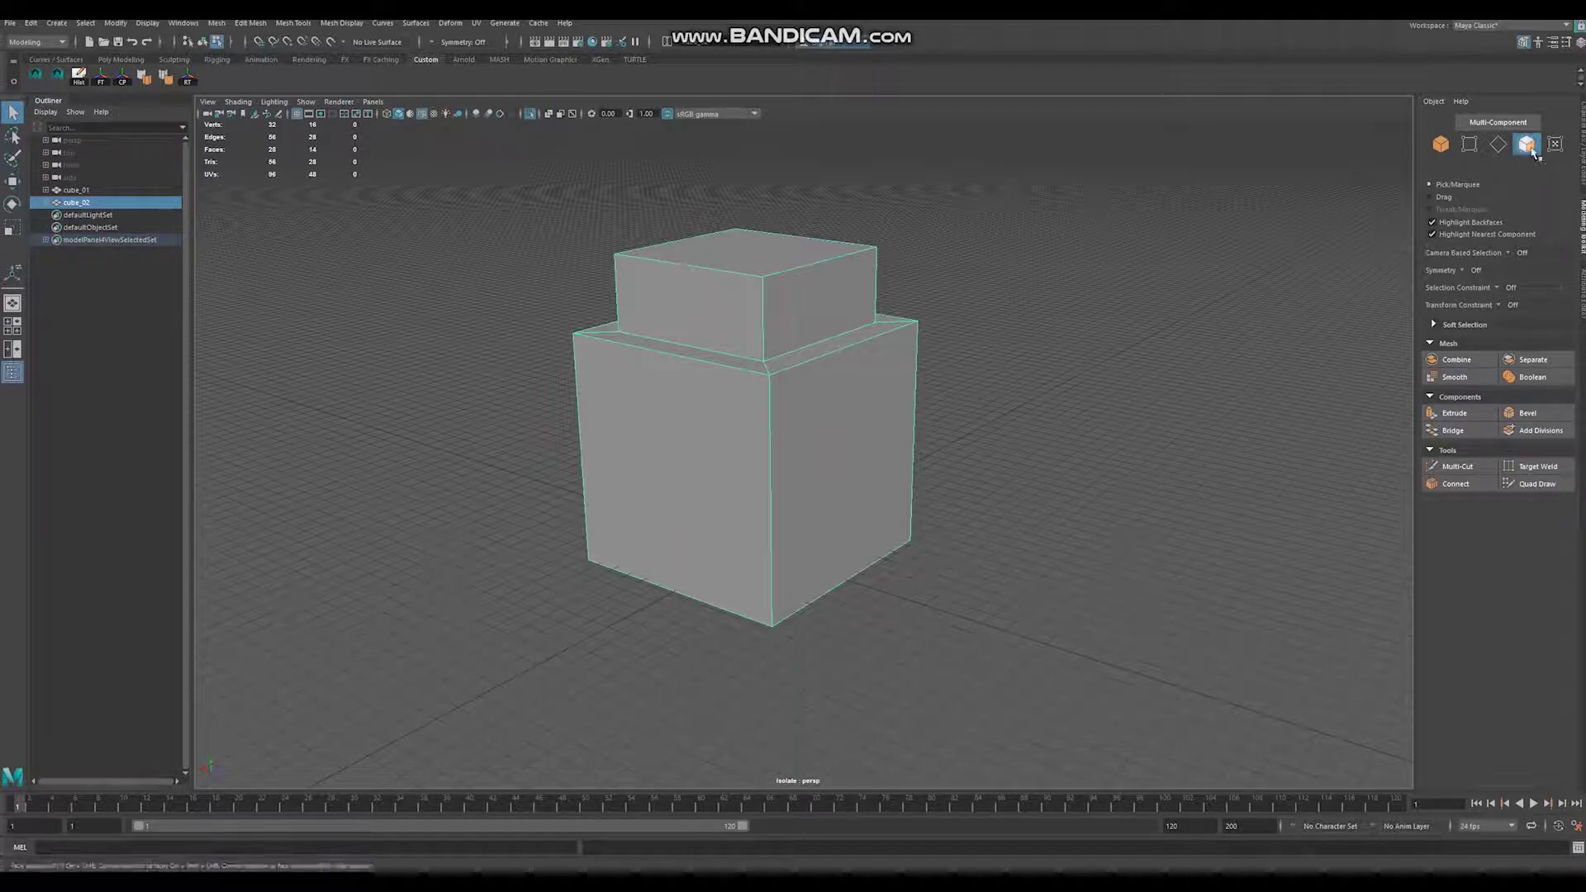
Assign the red lambert20 material to cube_02's lower-block side faces
left_click(706, 463)
left_click_drag(708, 467, 810, 442, "alt")
left_click_drag(592, 443, 628, 430, "alt")
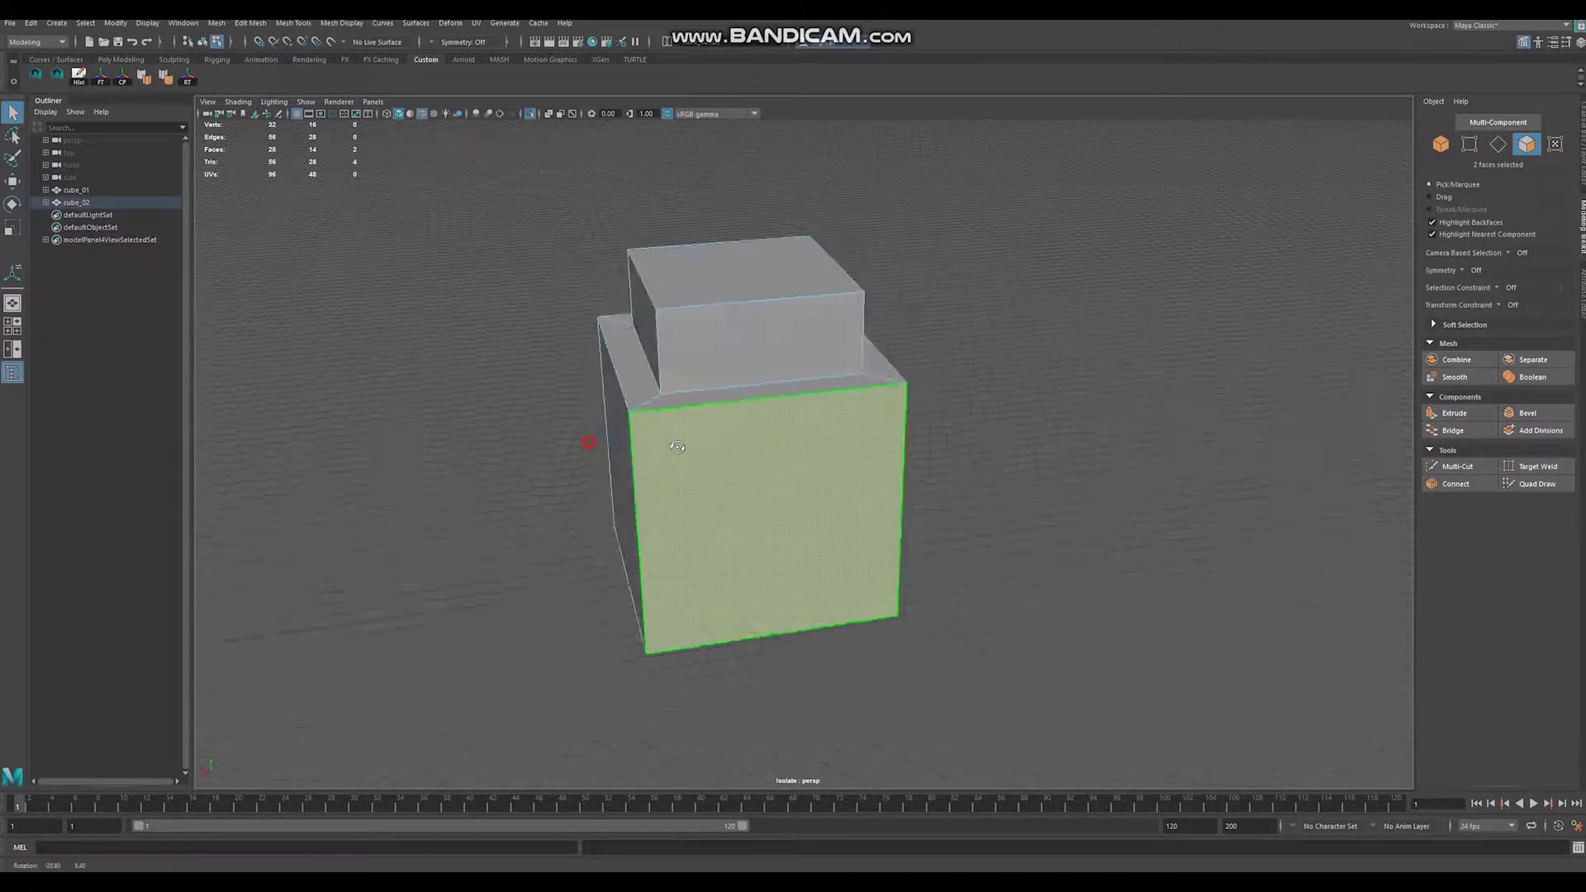
left_click(672, 485, "shift")
left_click(804, 460, "shift")
left_click_drag(862, 533, 807, 429, "alt")
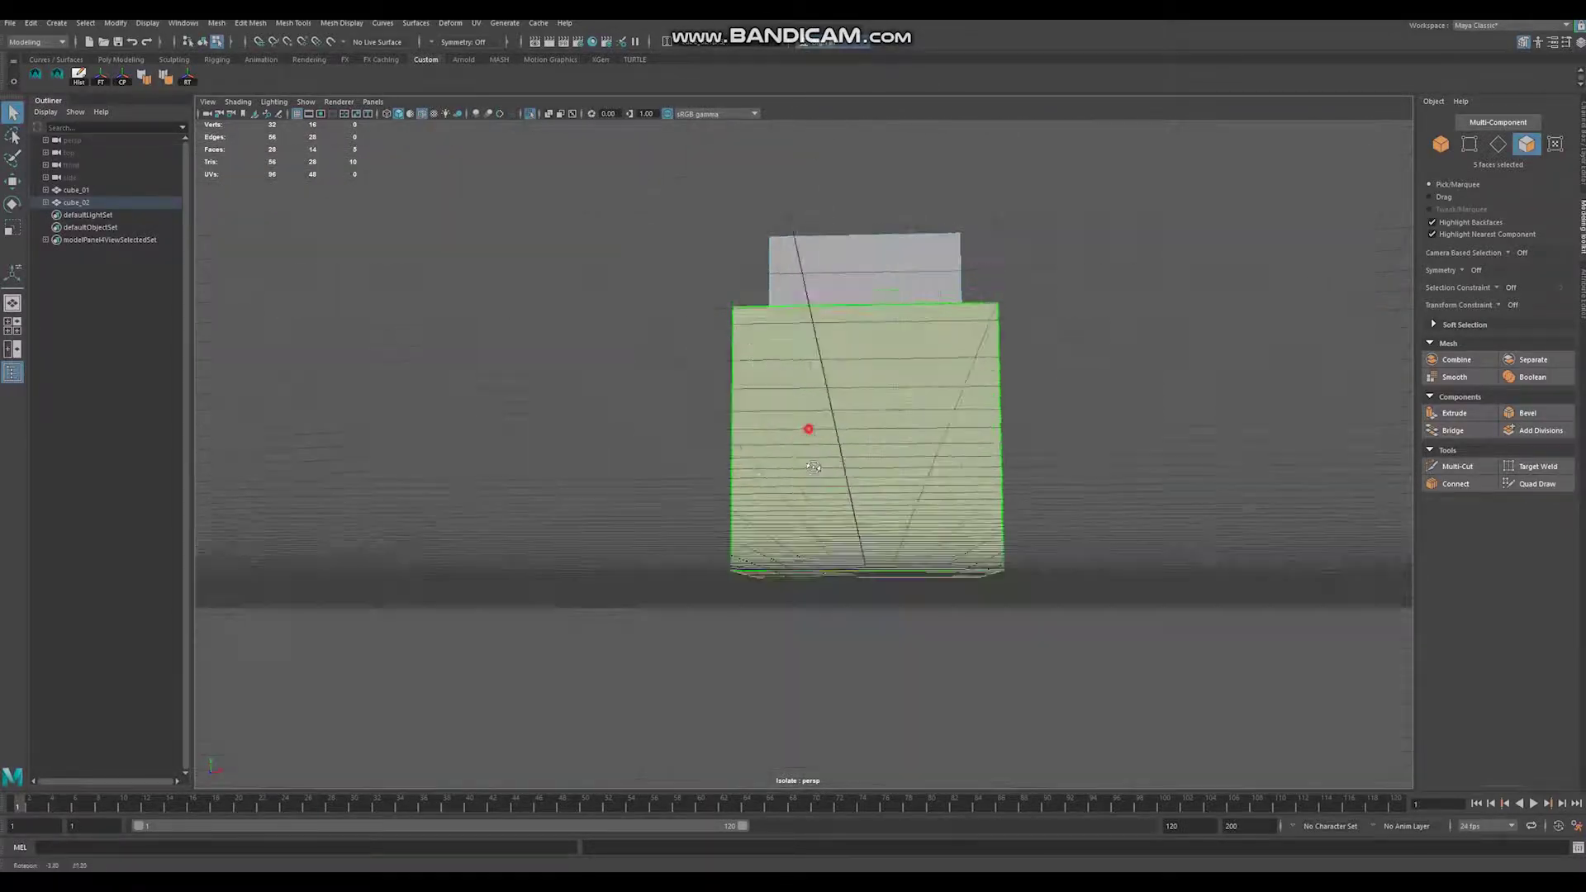
left_click(826, 389, "shift")
right_click_drag(820, 453, 909, 794)
left_click_drag(1080, 400, 944, 445, "alt")
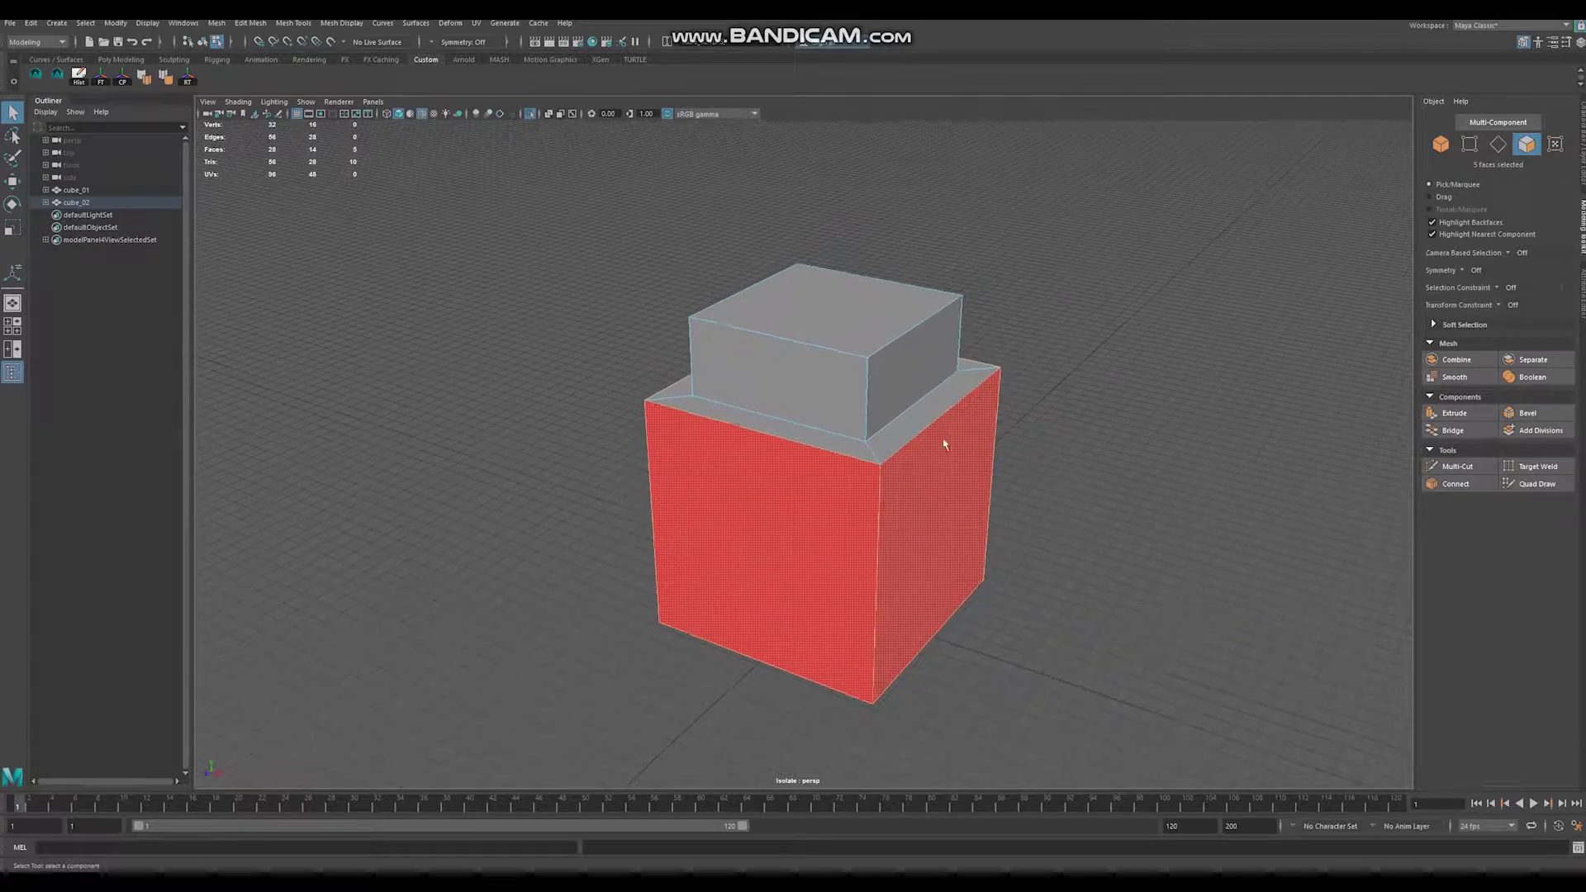
Assign the yellow lambert21 material to the ledge and top box faces
left_click(898, 429)
left_click(818, 393, "shift")
left_click_drag(818, 393, 814, 388, "alt")
left_click(807, 291, "shift")
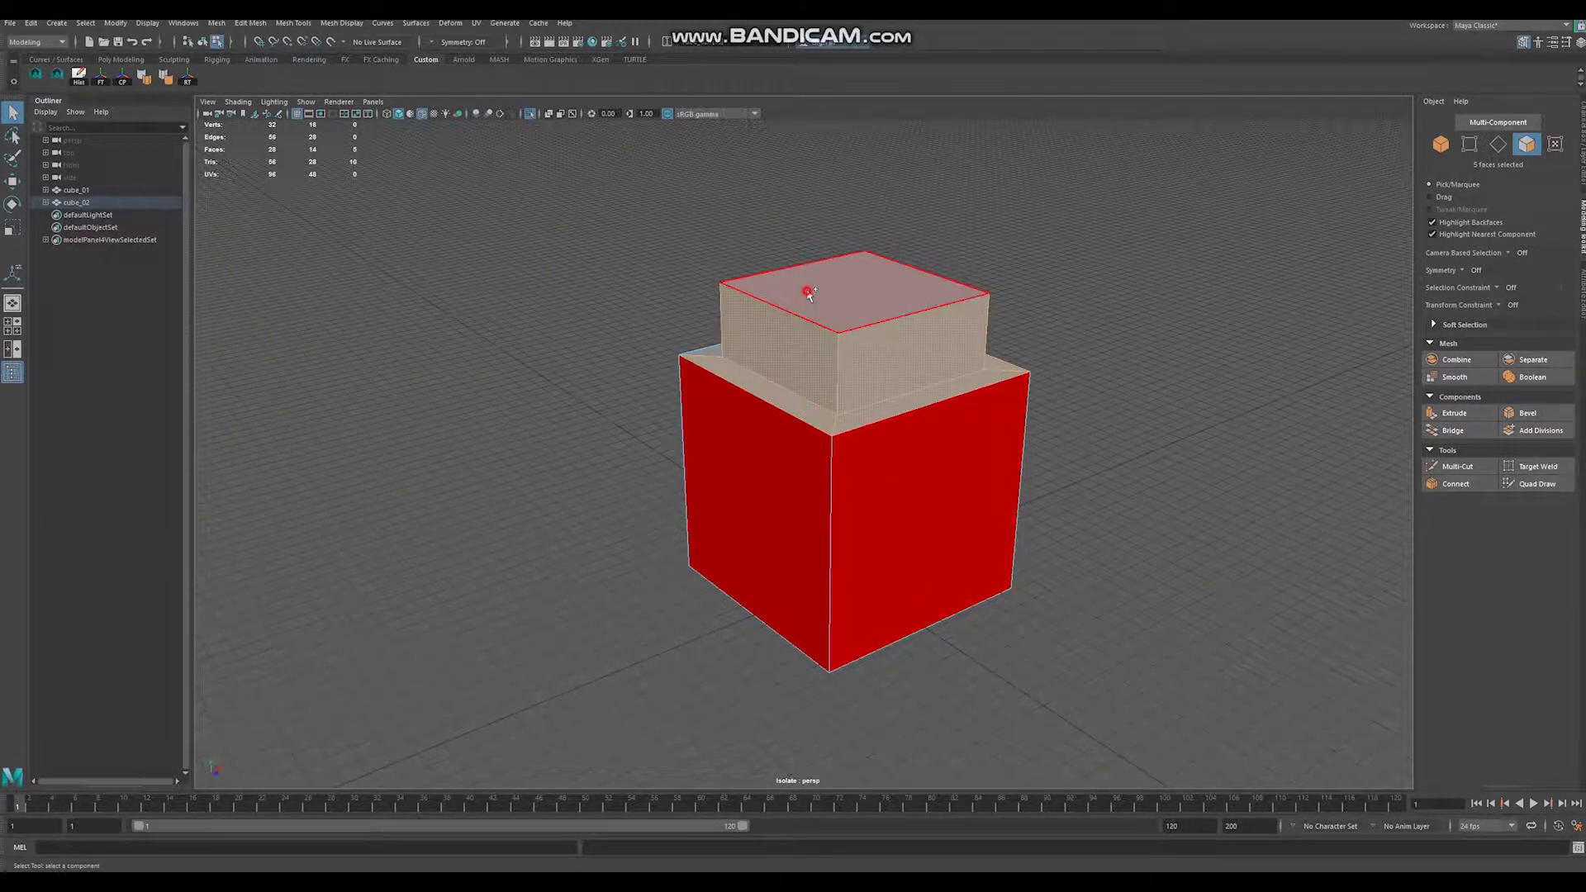
left_click_drag(807, 291, 988, 344, "alt")
left_click(743, 382, "shift")
left_click(911, 374, "shift")
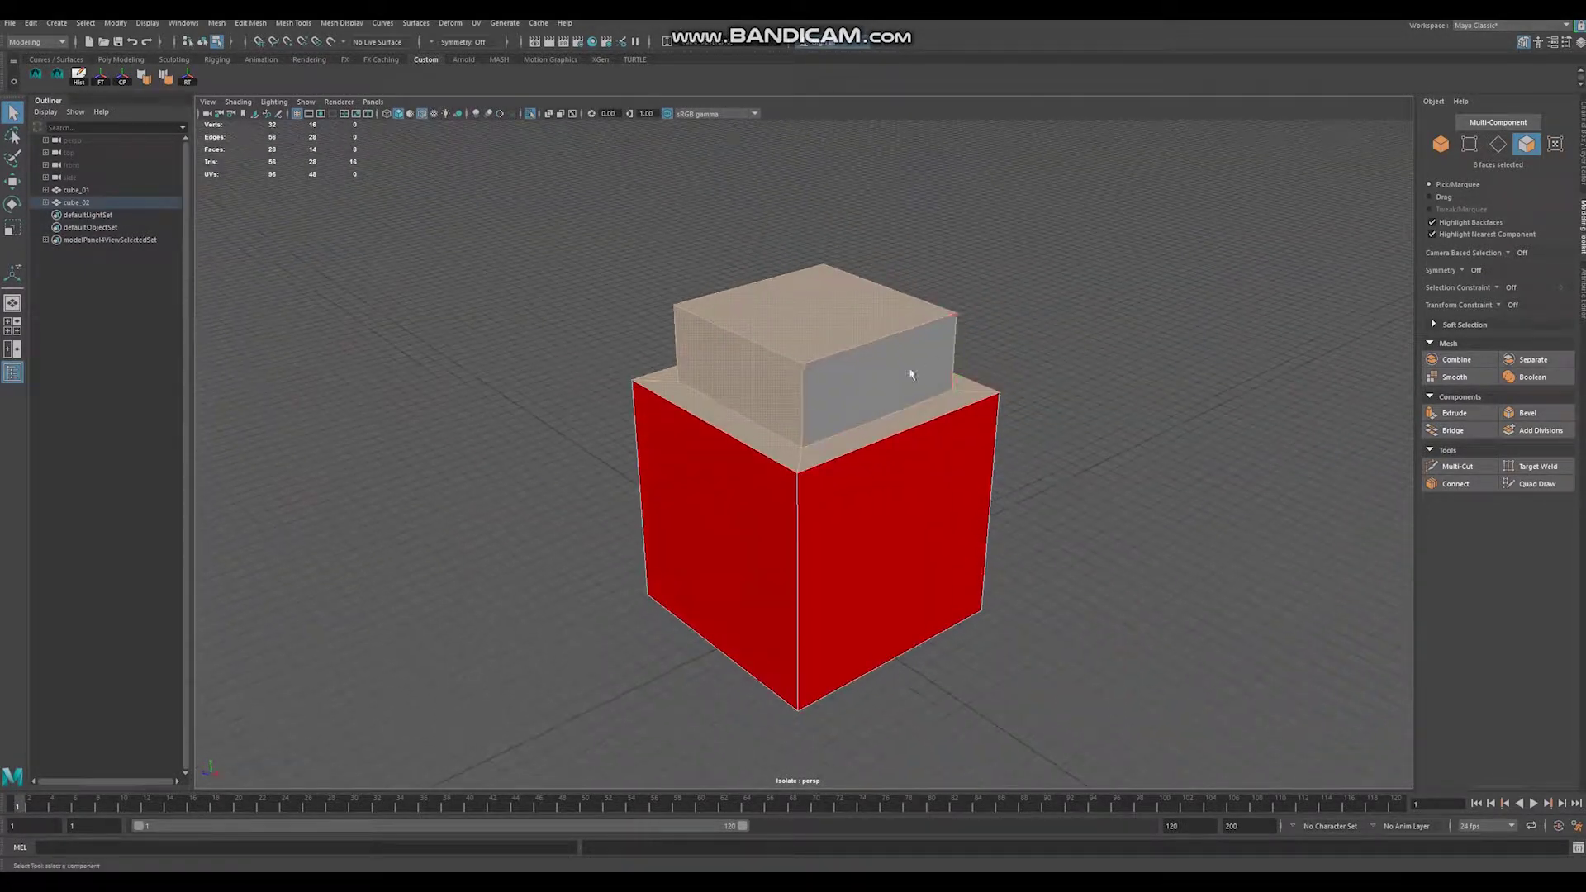
left_click(819, 337, "shift")
right_click_drag(818, 337, 922, 689)
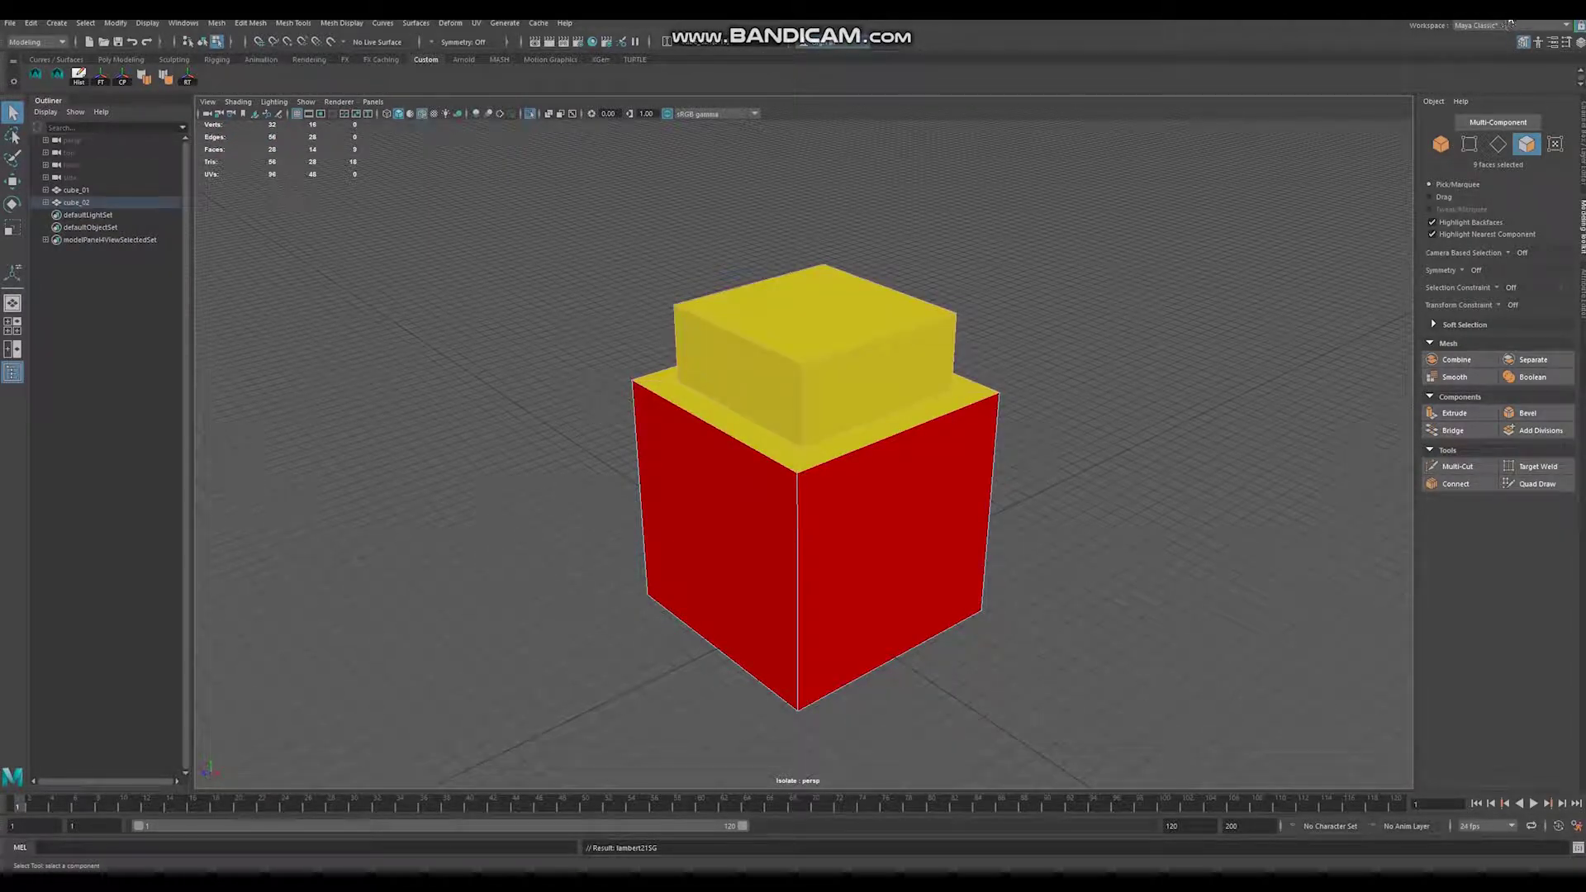
Return to object mode and toggle the viewport between default and assigned red/yellow materials
left_click(411, 114)
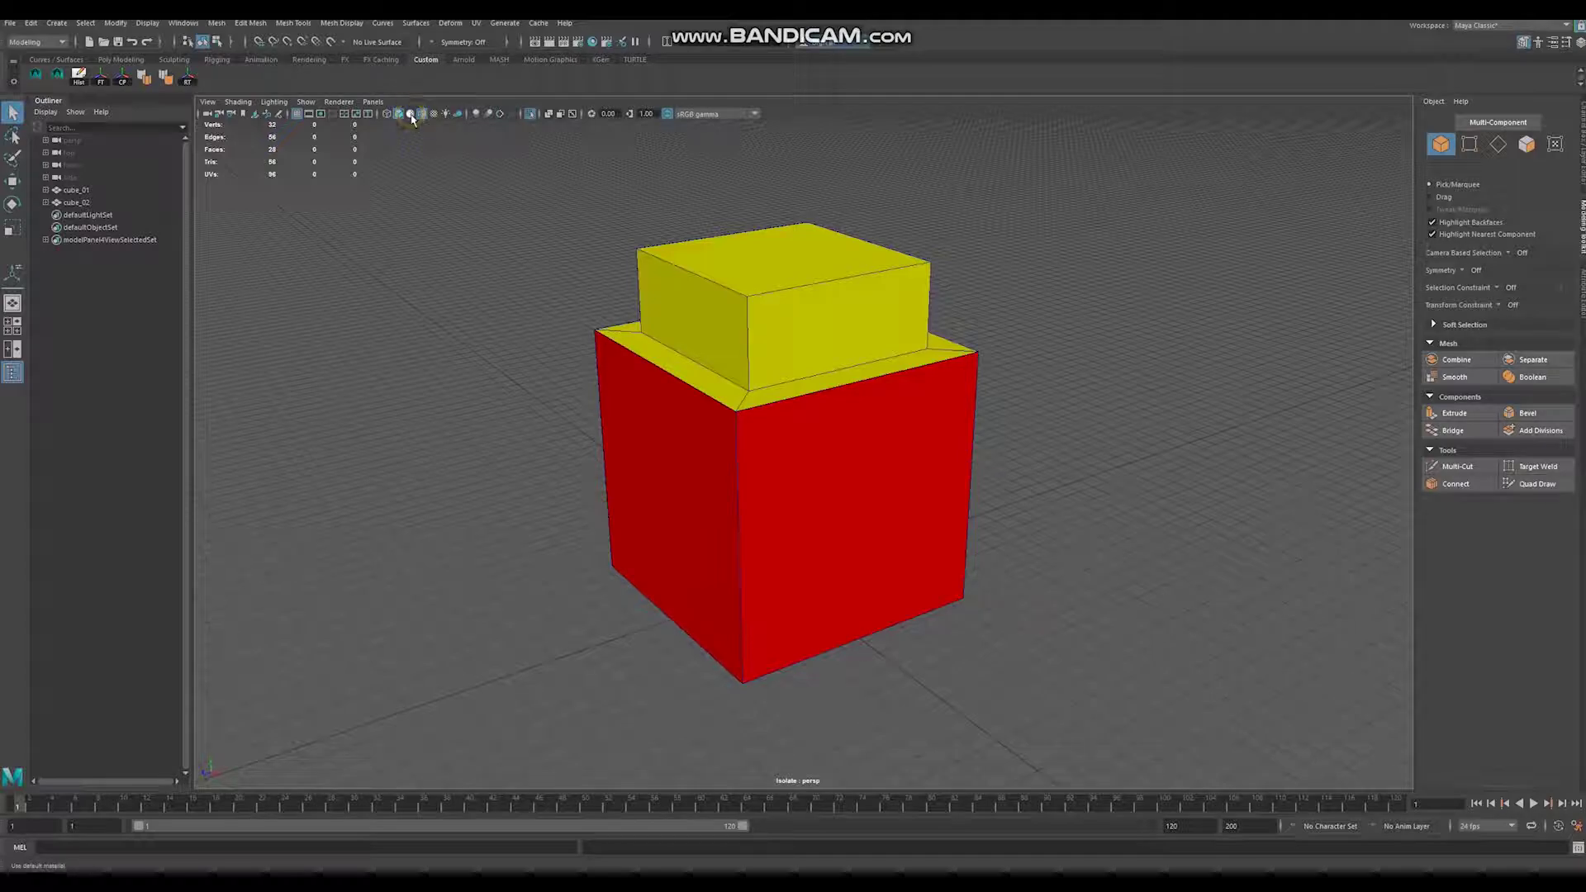
left_click(410, 113)
left_click(411, 114)
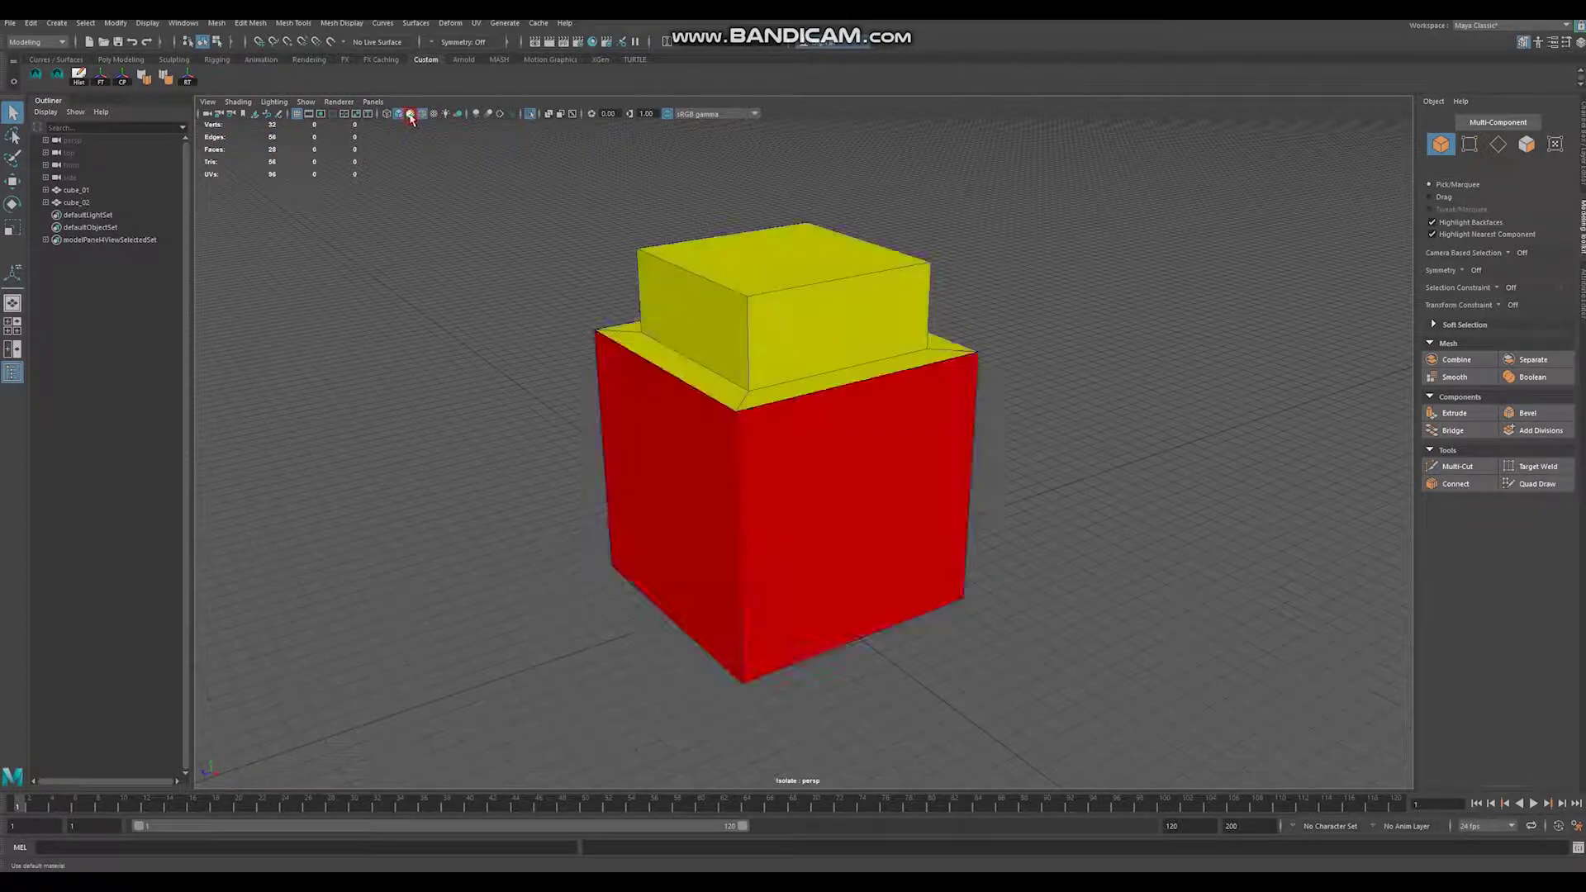
Open Transfer Maps from the Rendering menu set and clear both target and source mesh lists
left_click(36, 41)
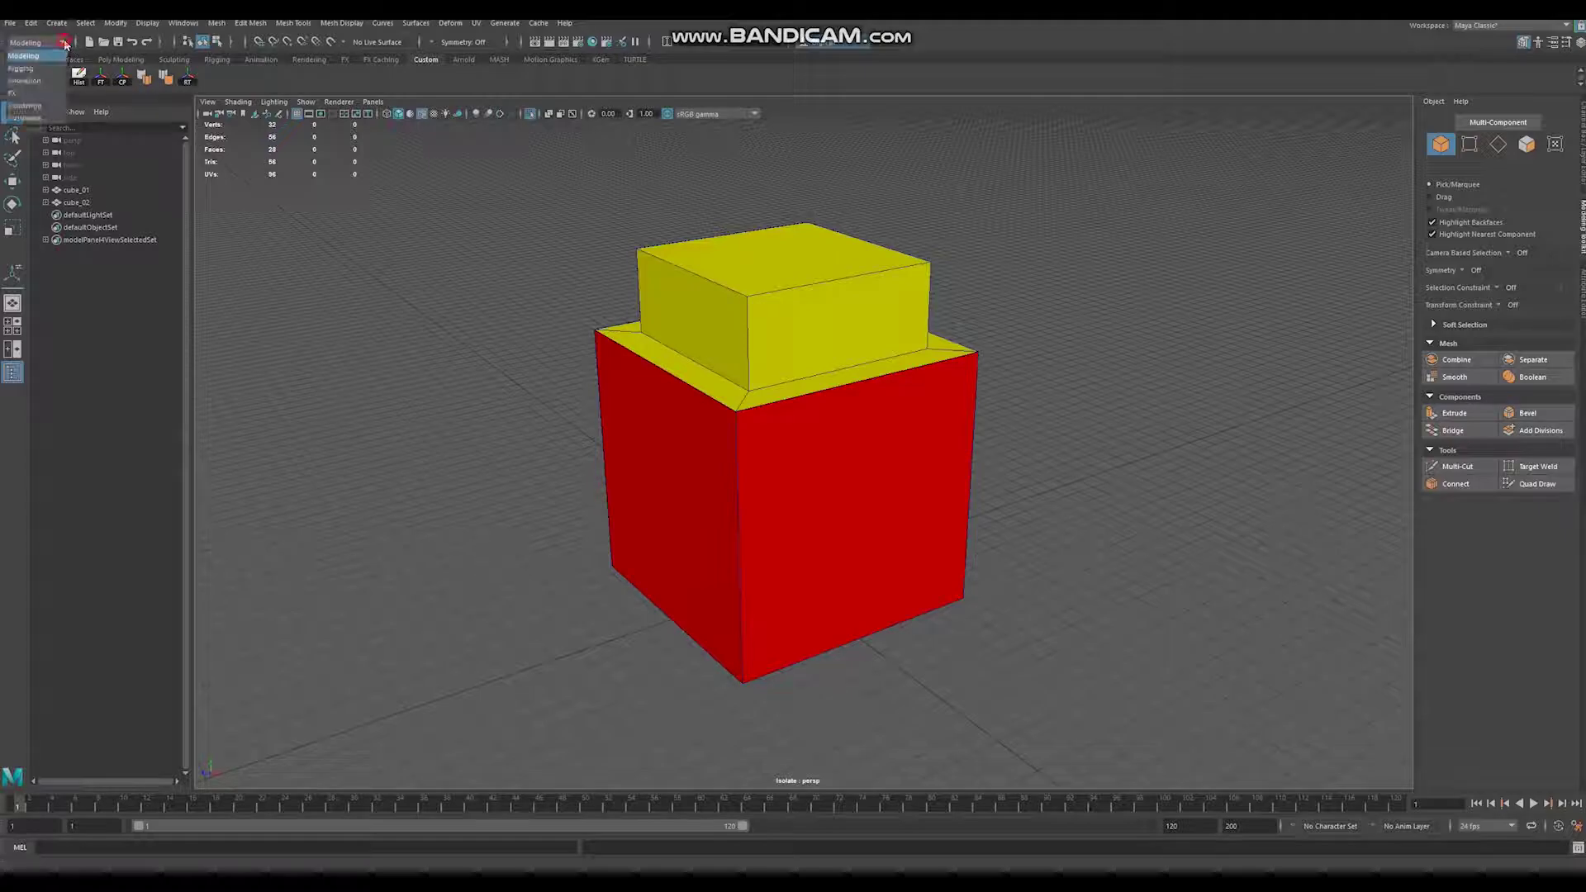
left_click(29, 102)
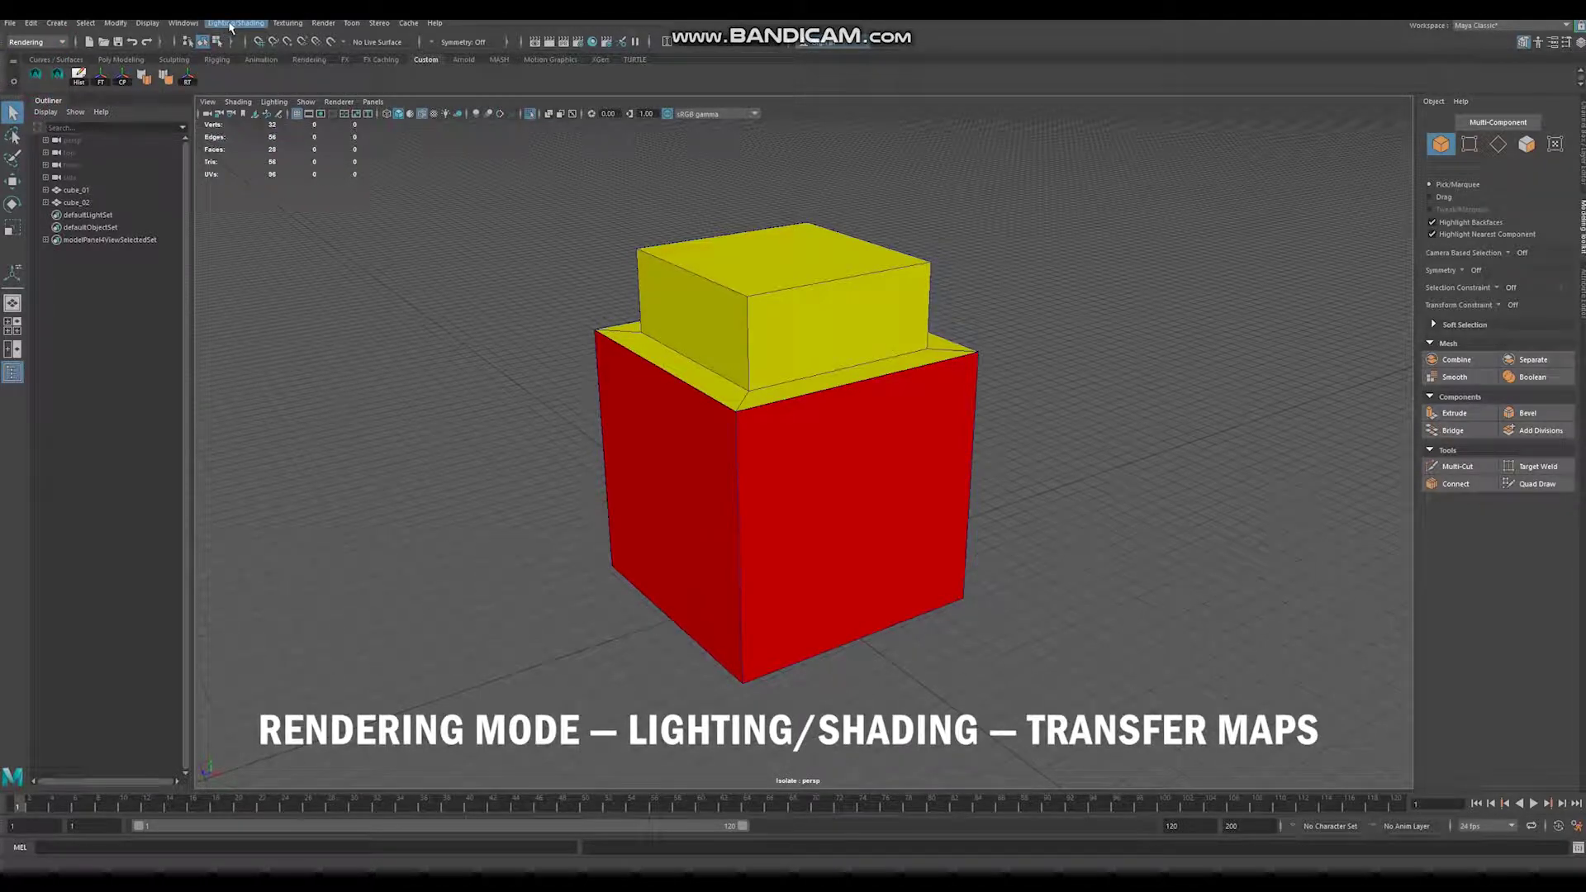
left_click(235, 24)
left_click(264, 91)
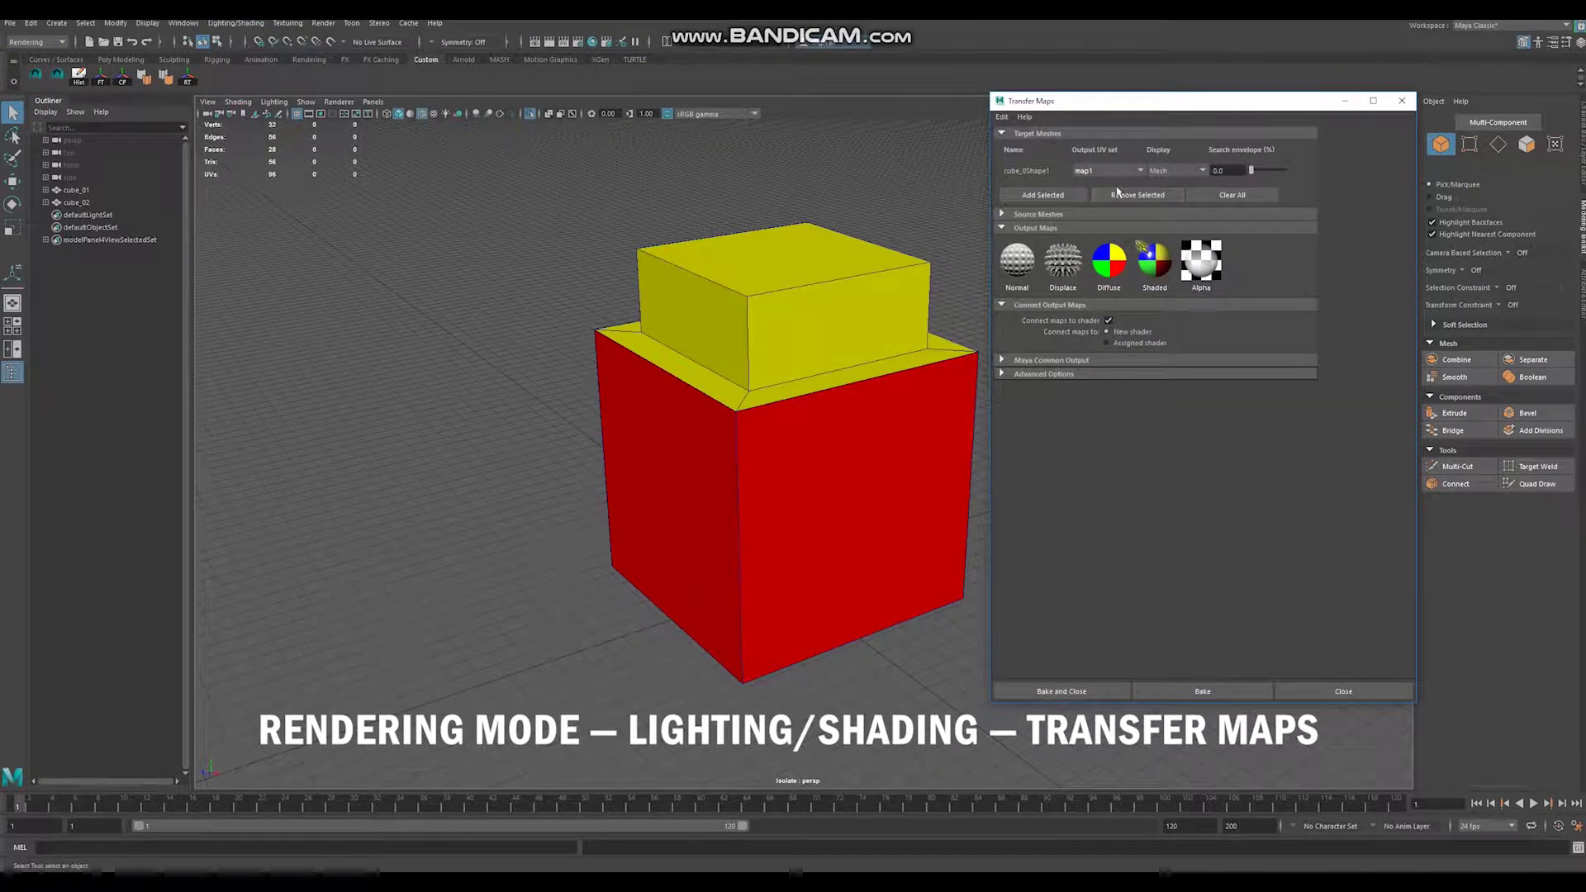
left_click(1232, 195)
left_click(1003, 199)
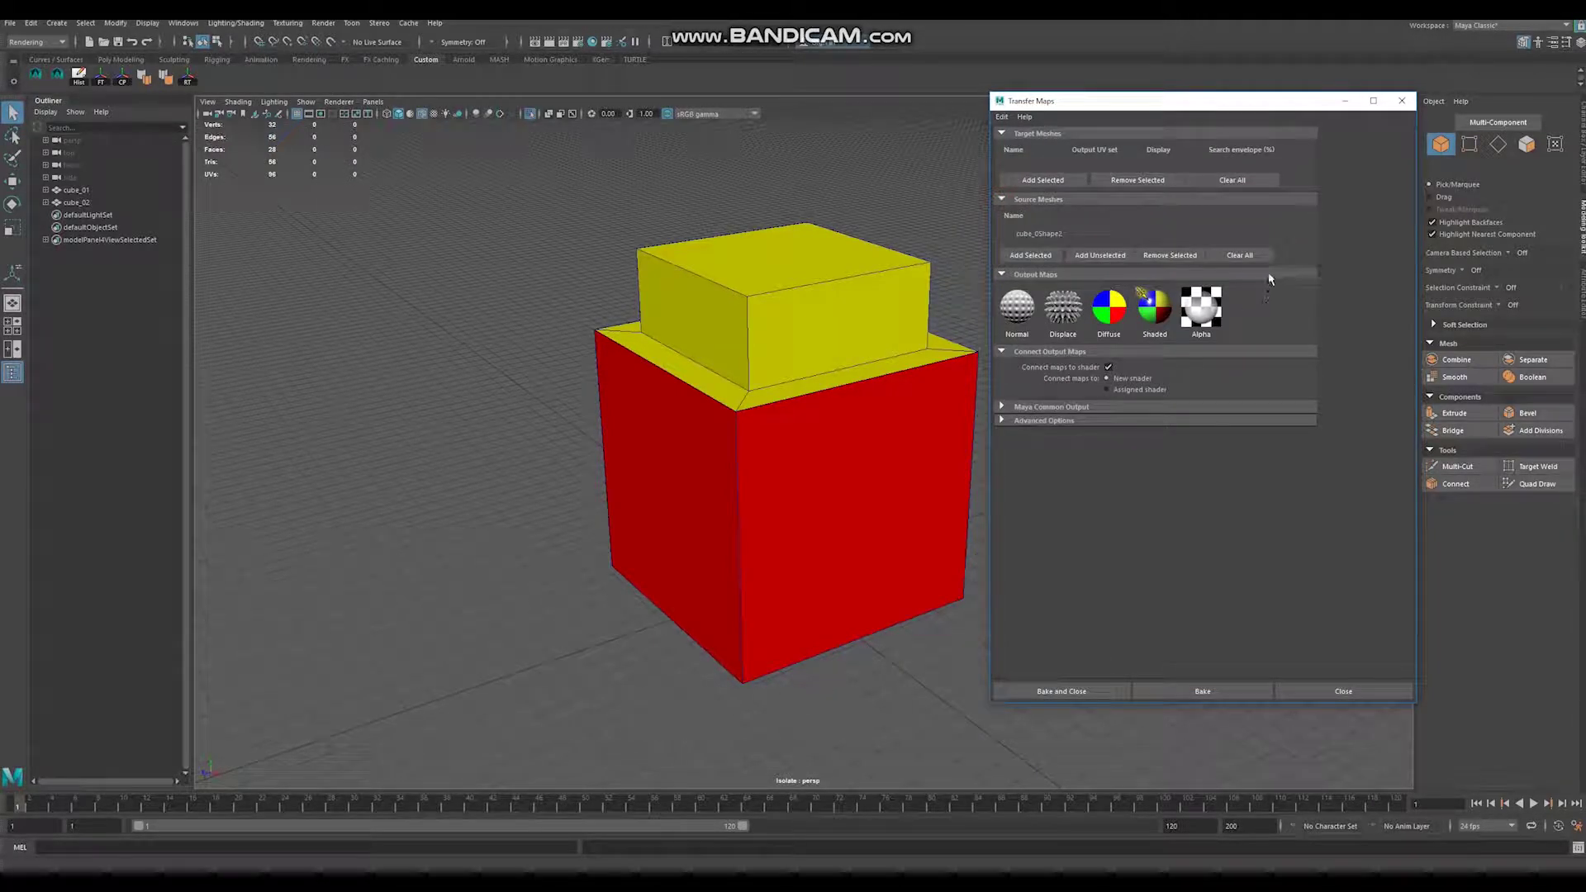
left_click(1239, 255)
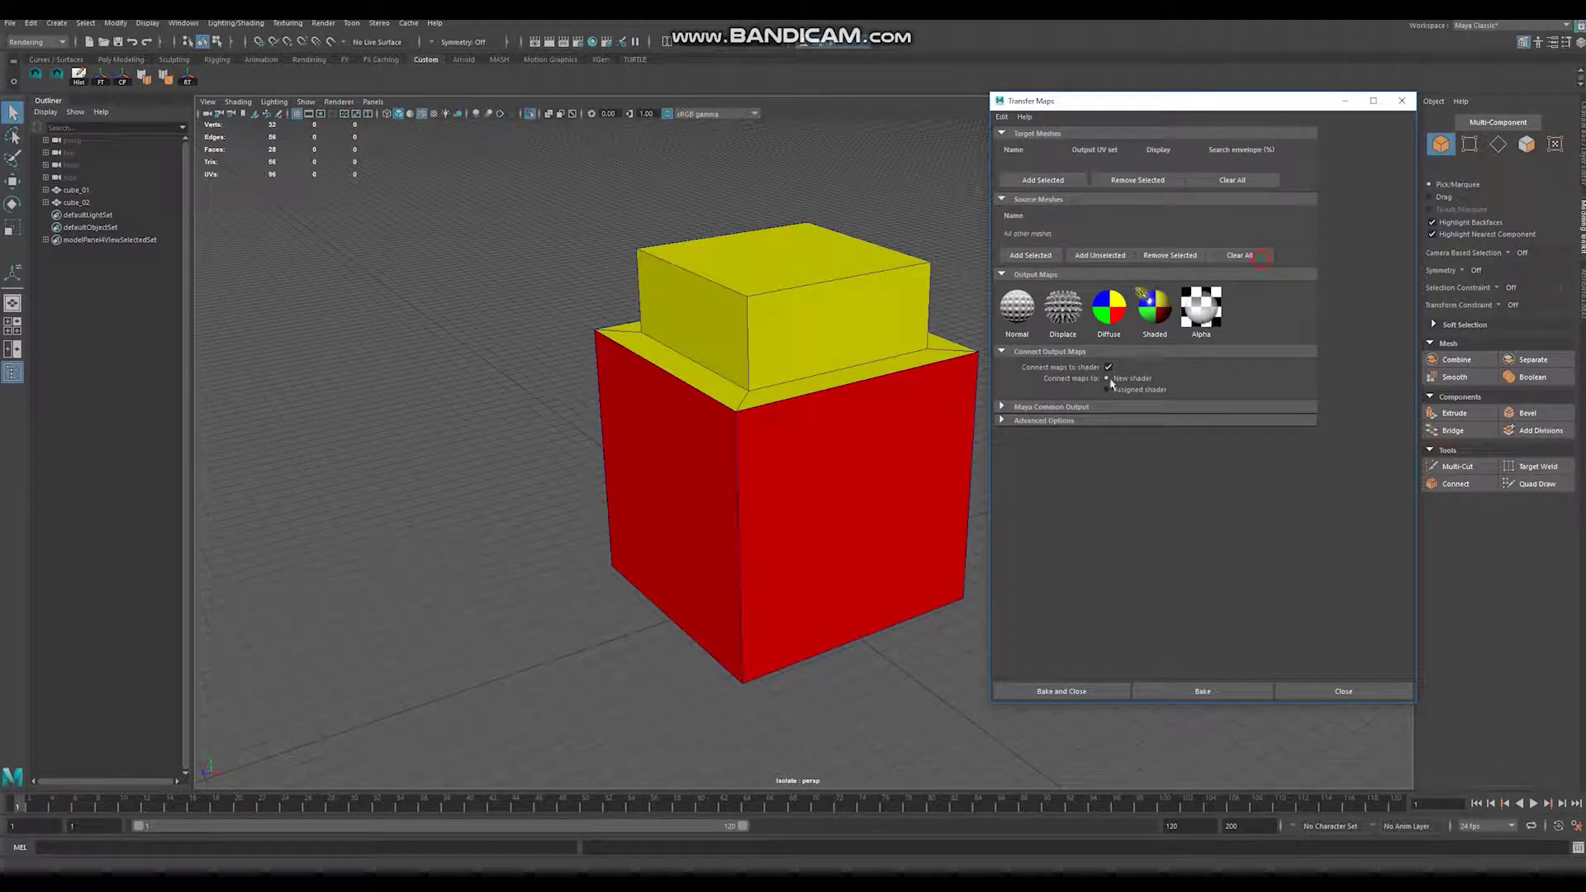
Add cube_01 as the target mesh and cube_02 as the source mesh
left_click(76, 190)
middle_click_drag(757, 221, 641, 213, "alt")
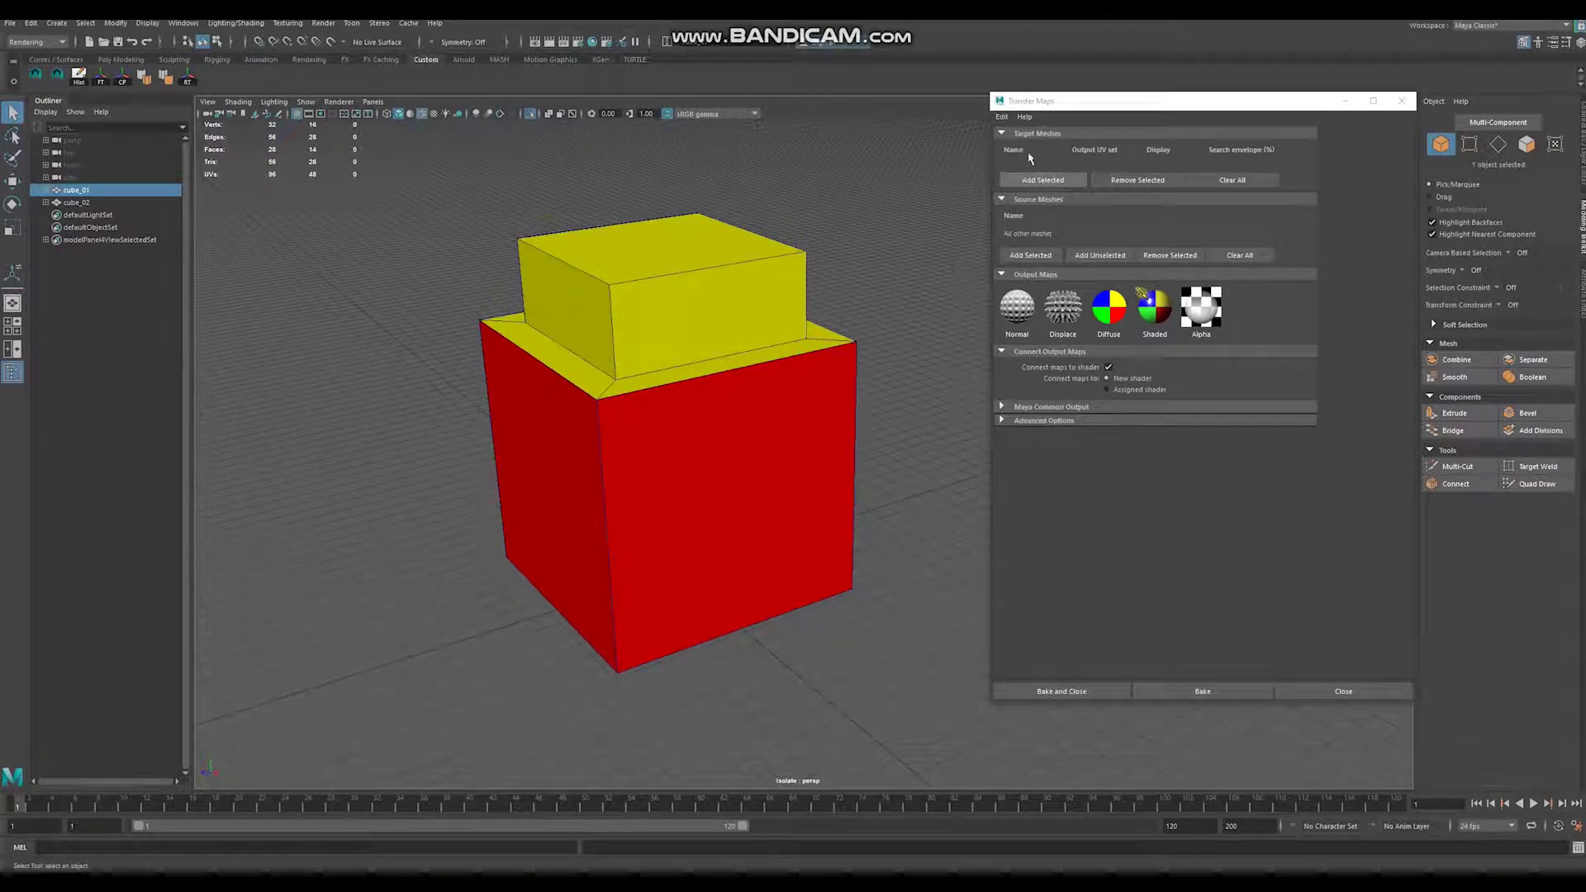
left_click(1032, 181)
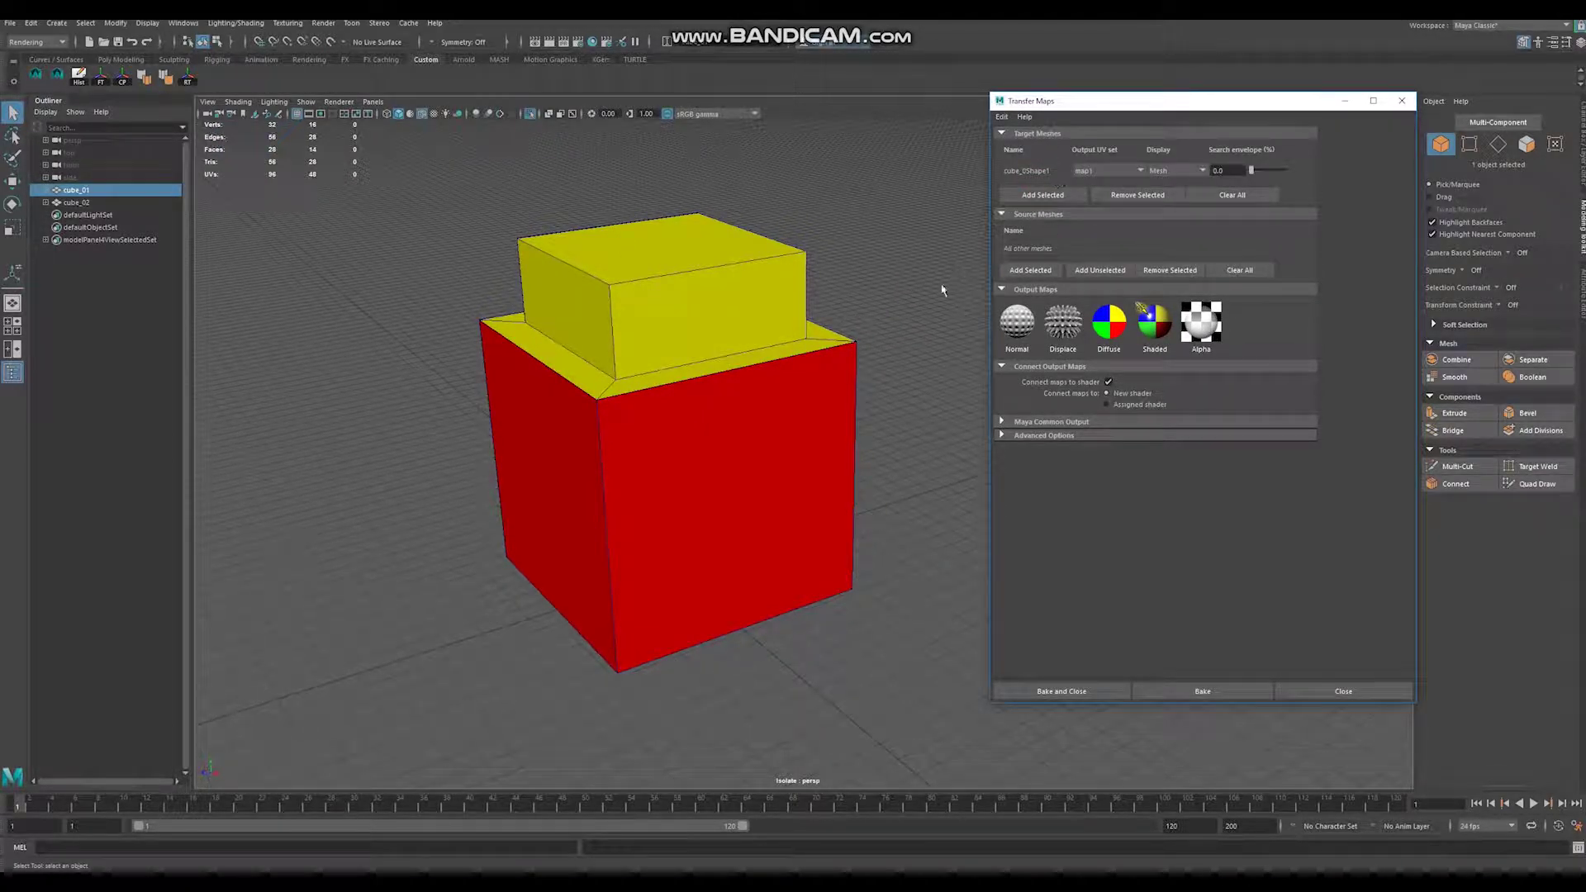
left_click(76, 203)
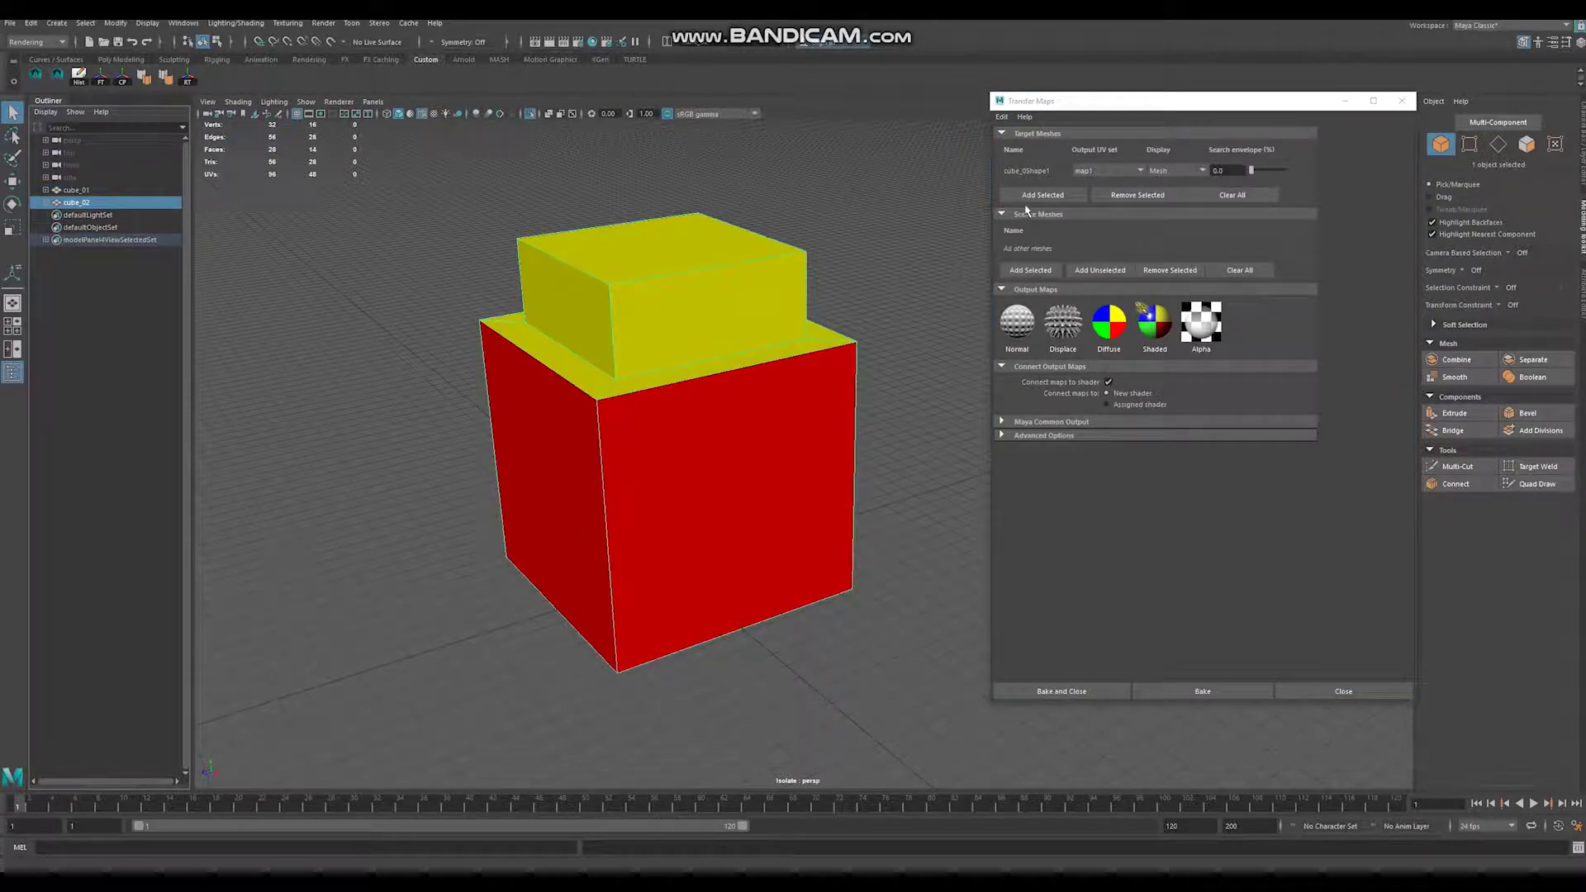
left_click(1030, 271)
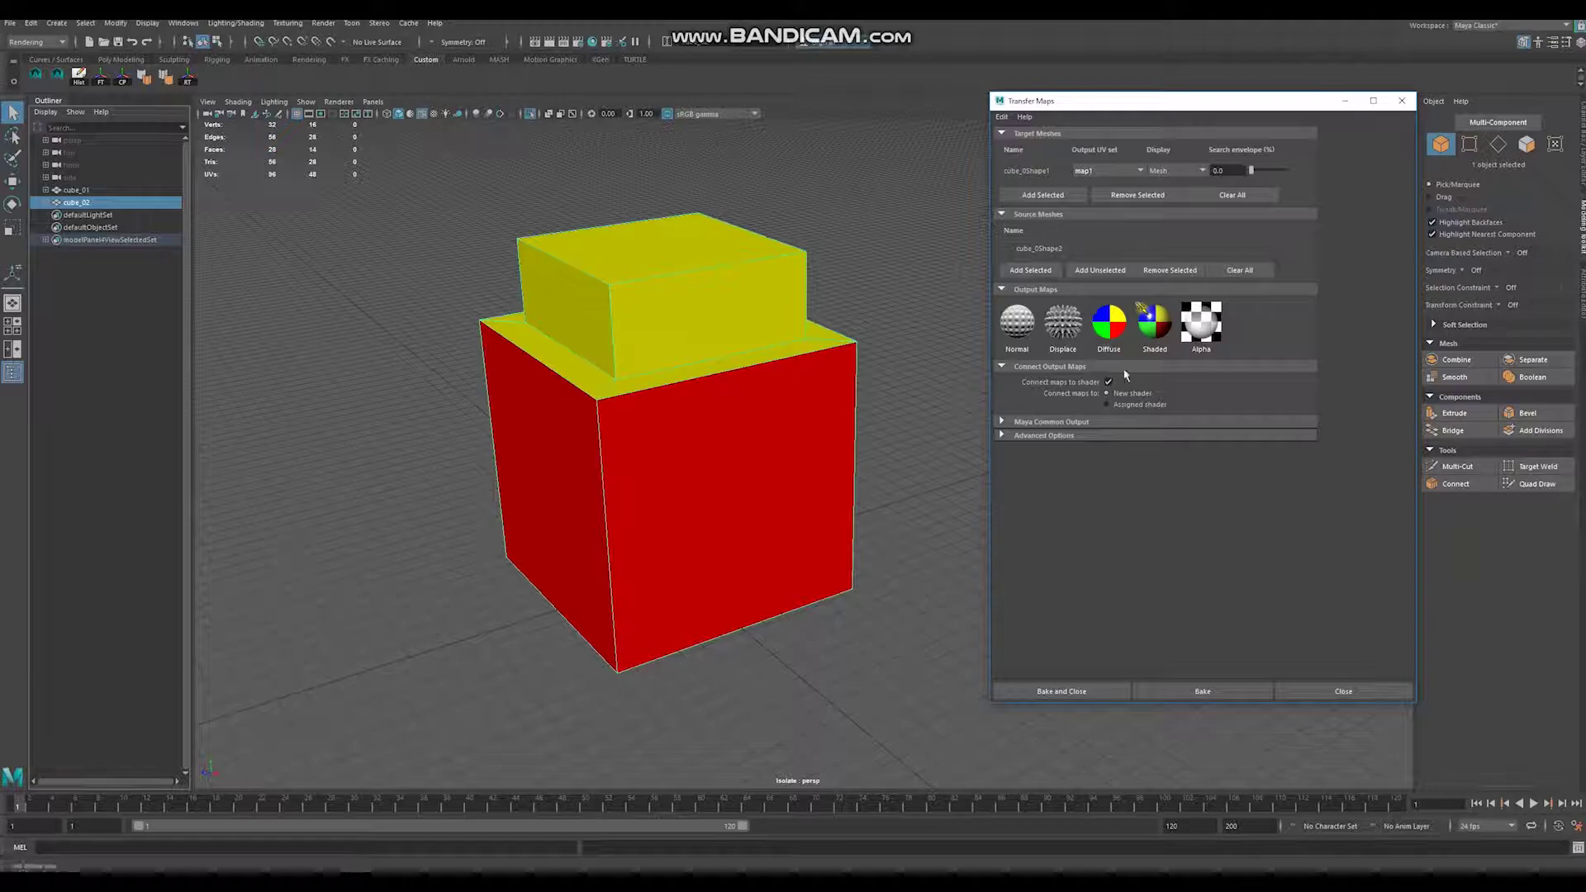
Add a Diffuse output map saved to the Desktop as idmap_01.png in PNG format
left_click(1122, 346)
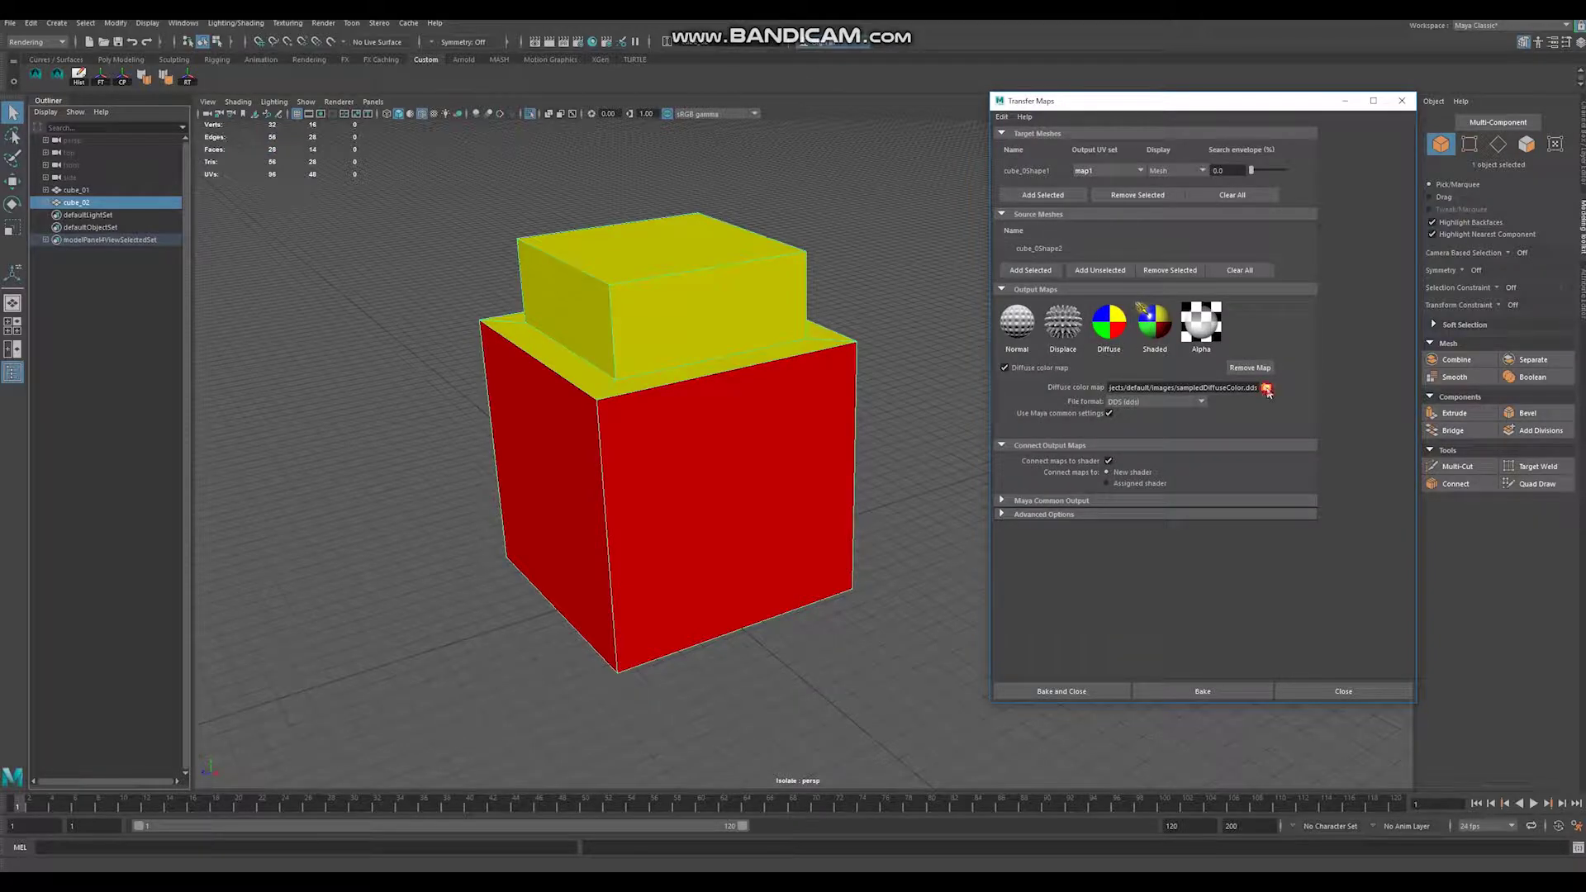
left_click(1265, 388)
left_click(494, 283)
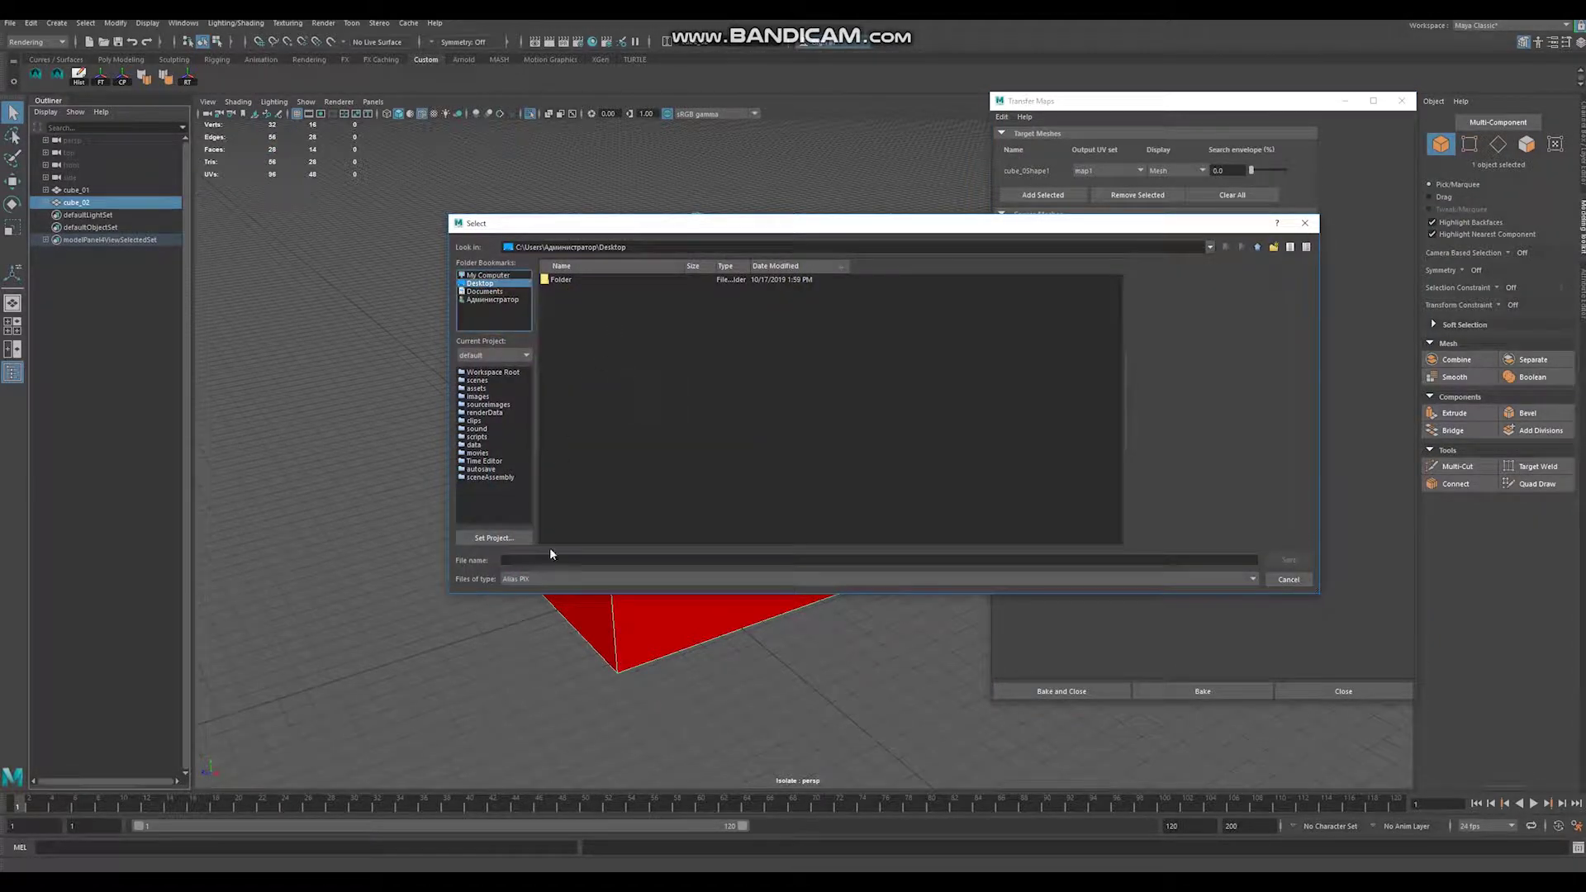
left_click(532, 561)
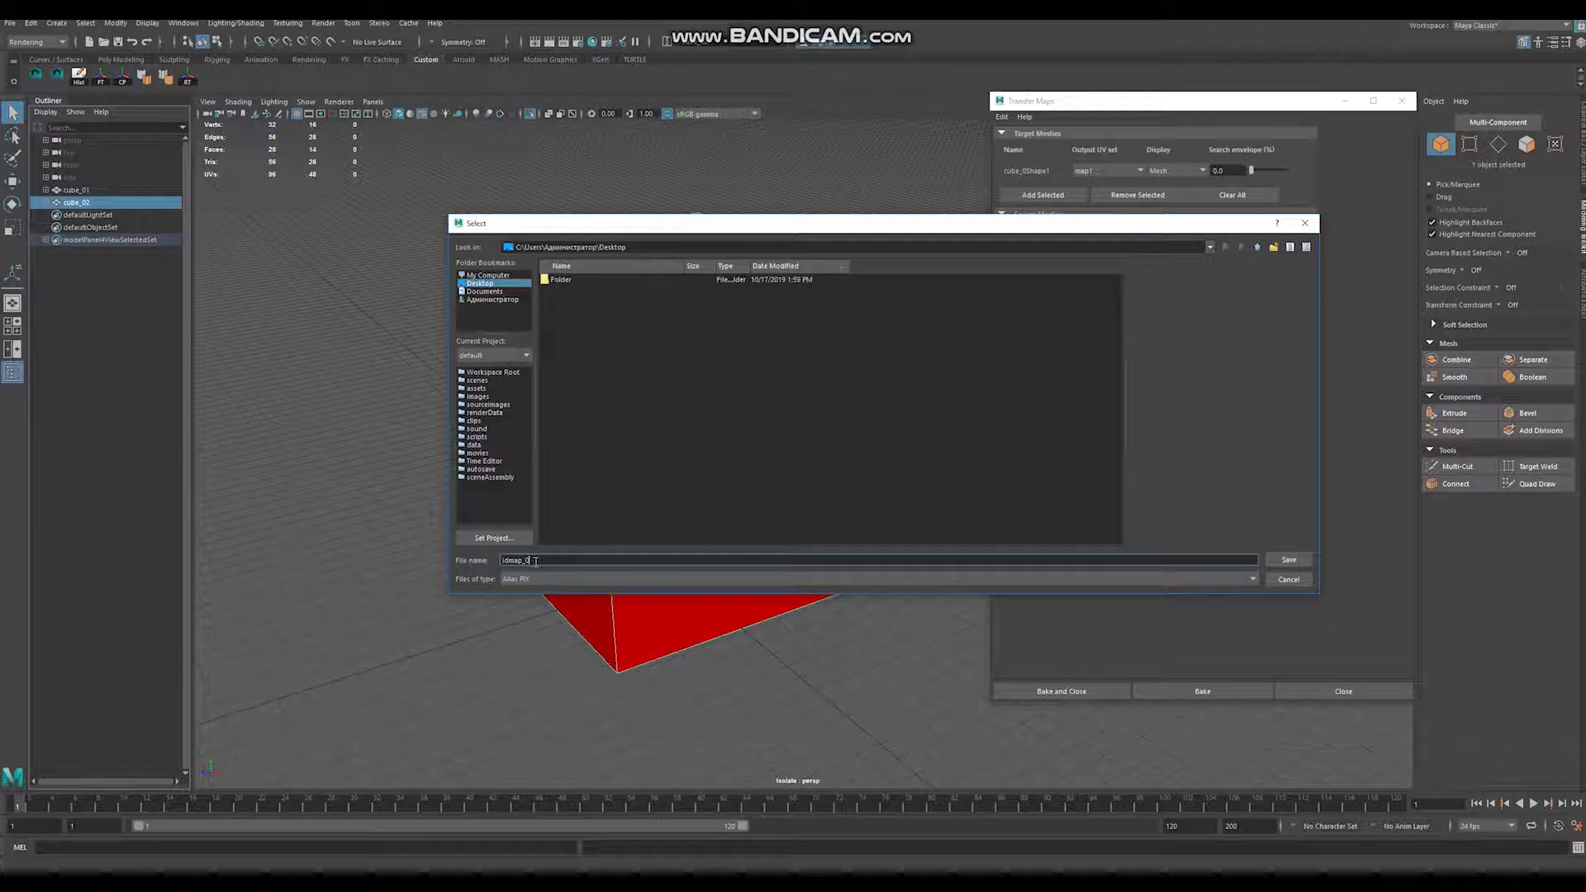
left_click(537, 578)
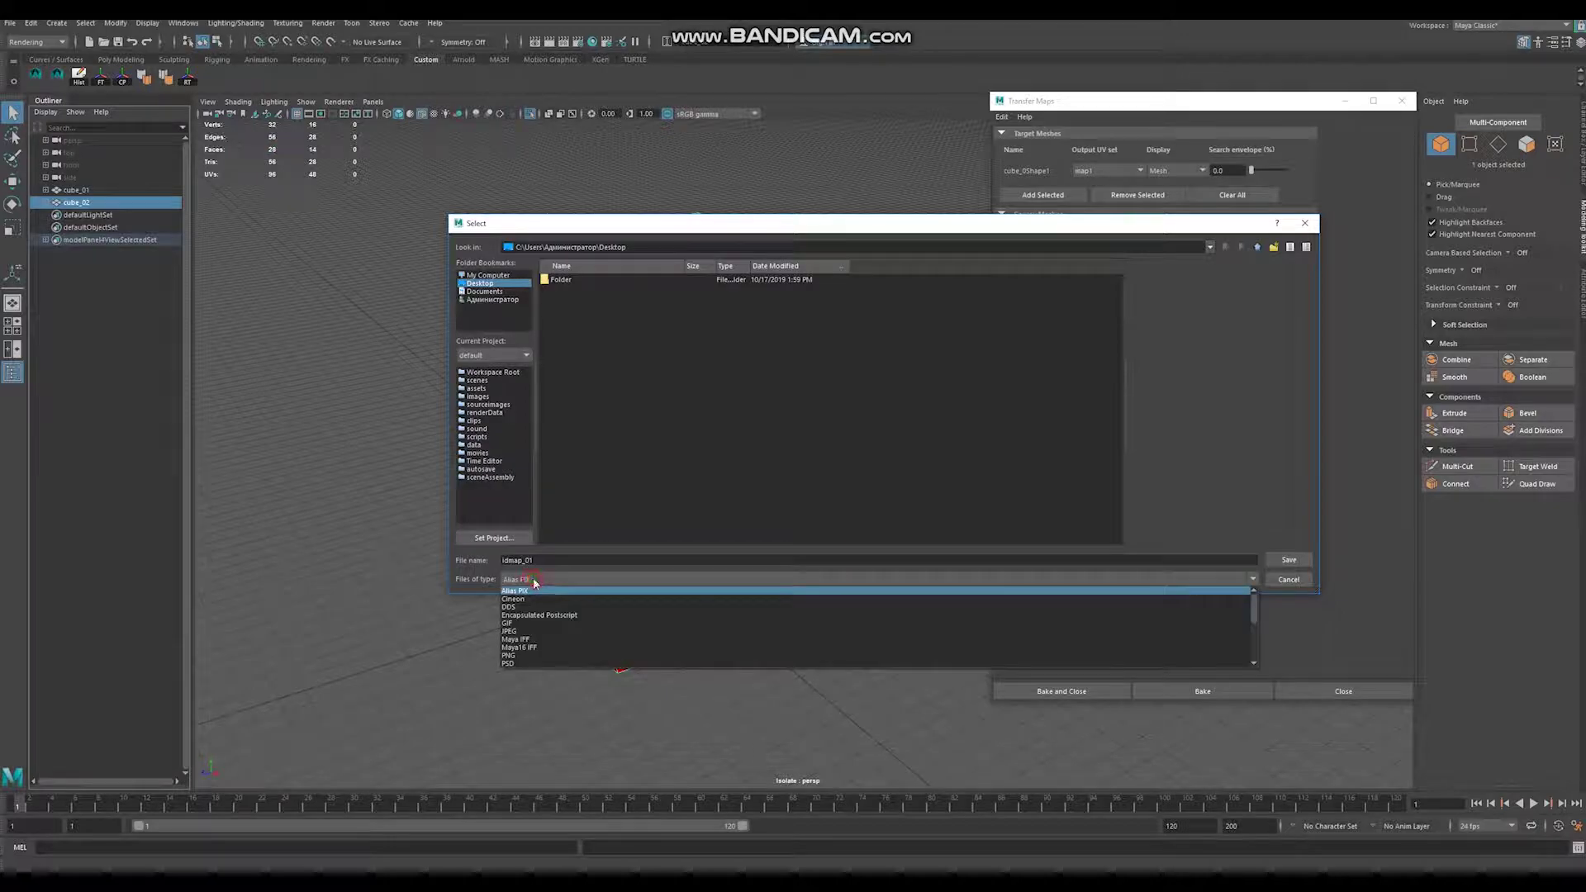
left_click(520, 650)
left_click(1287, 559)
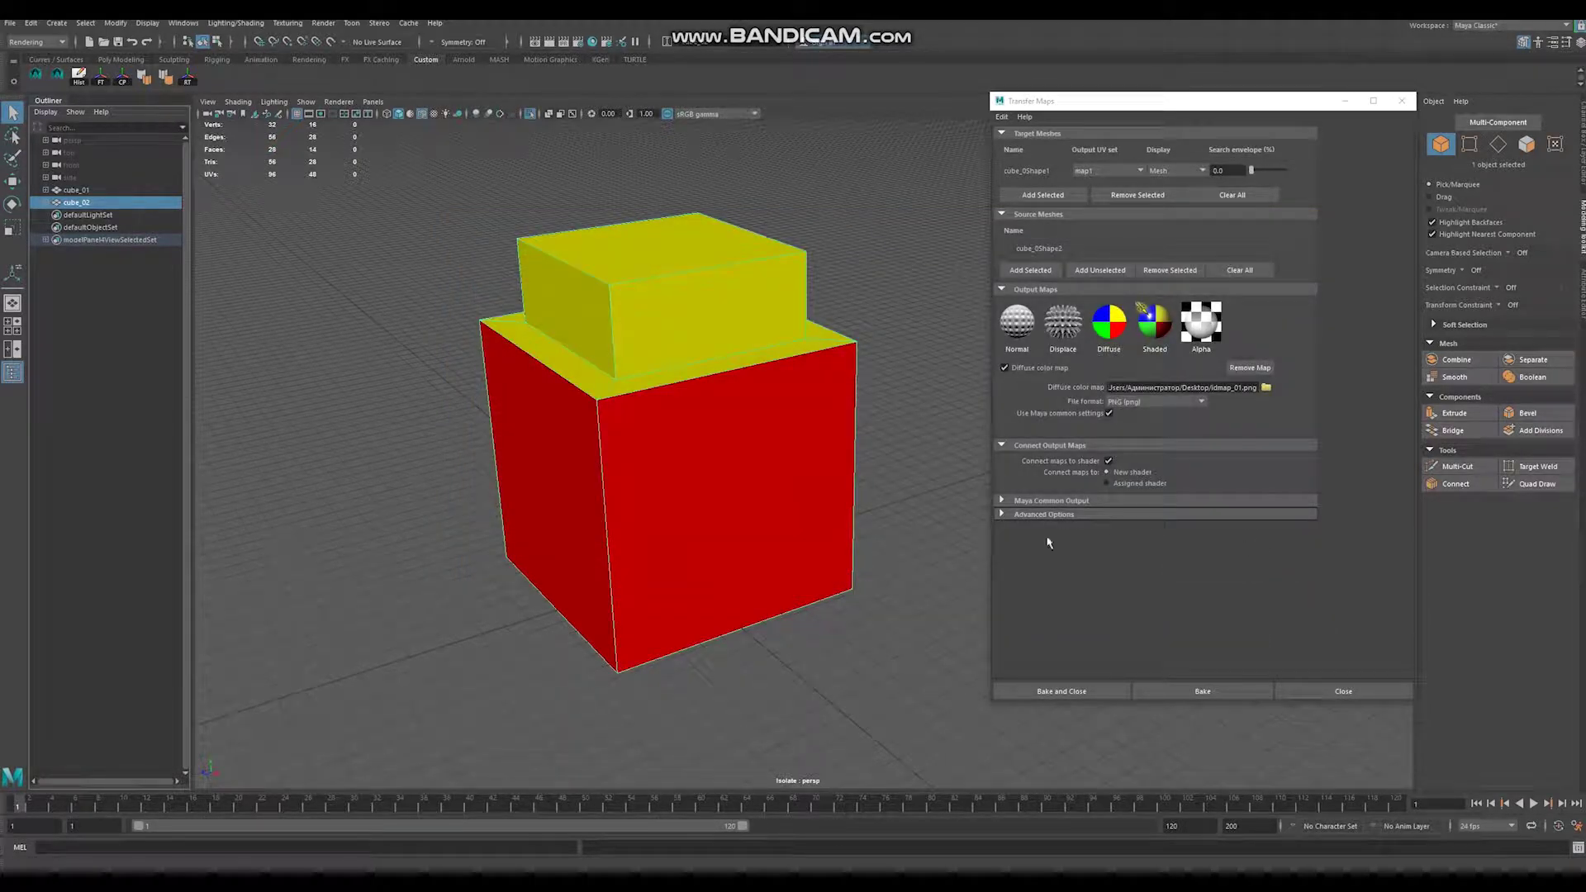
Bake the 1024 × 1024 ID map and open idmap_01.png to check the red and yellow result
left_click(1003, 501)
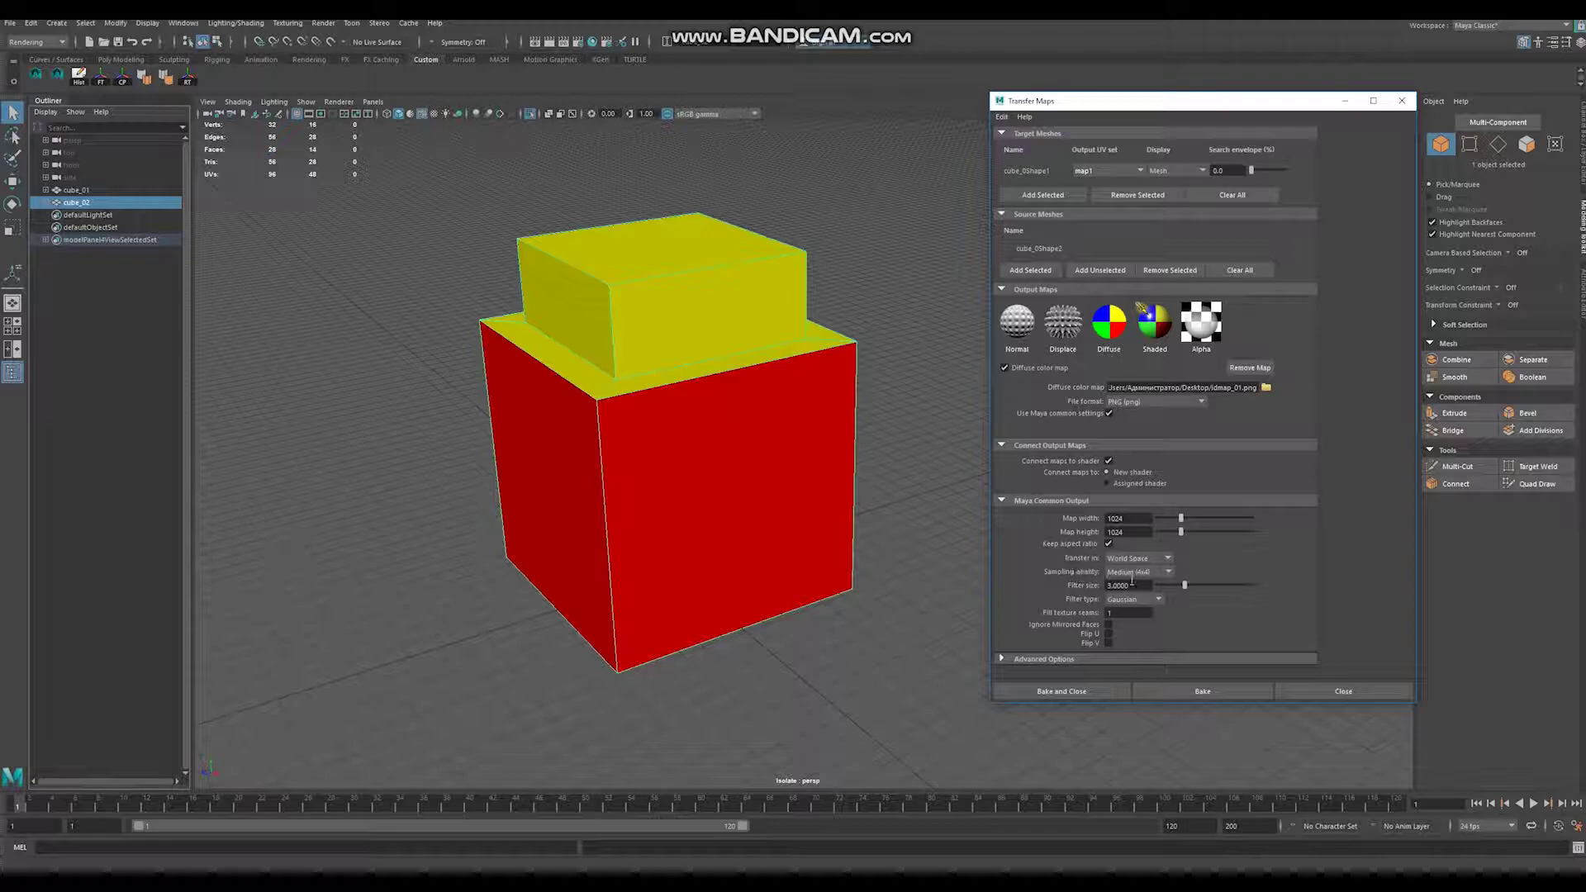
left_click(1200, 692)
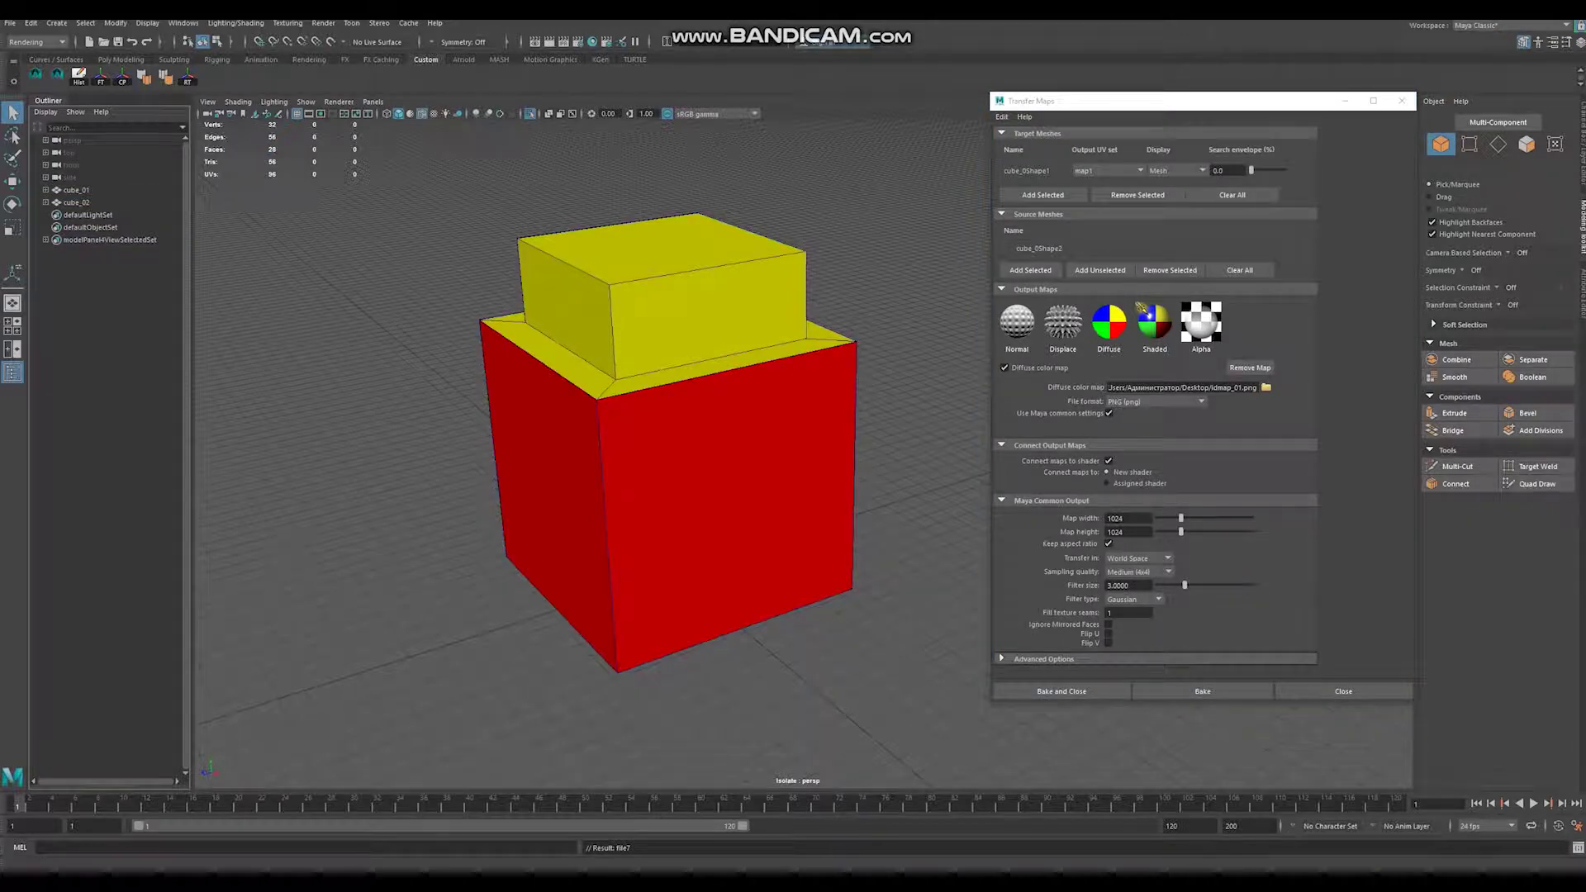
key("alt+Tab")
double_click(771, 230)
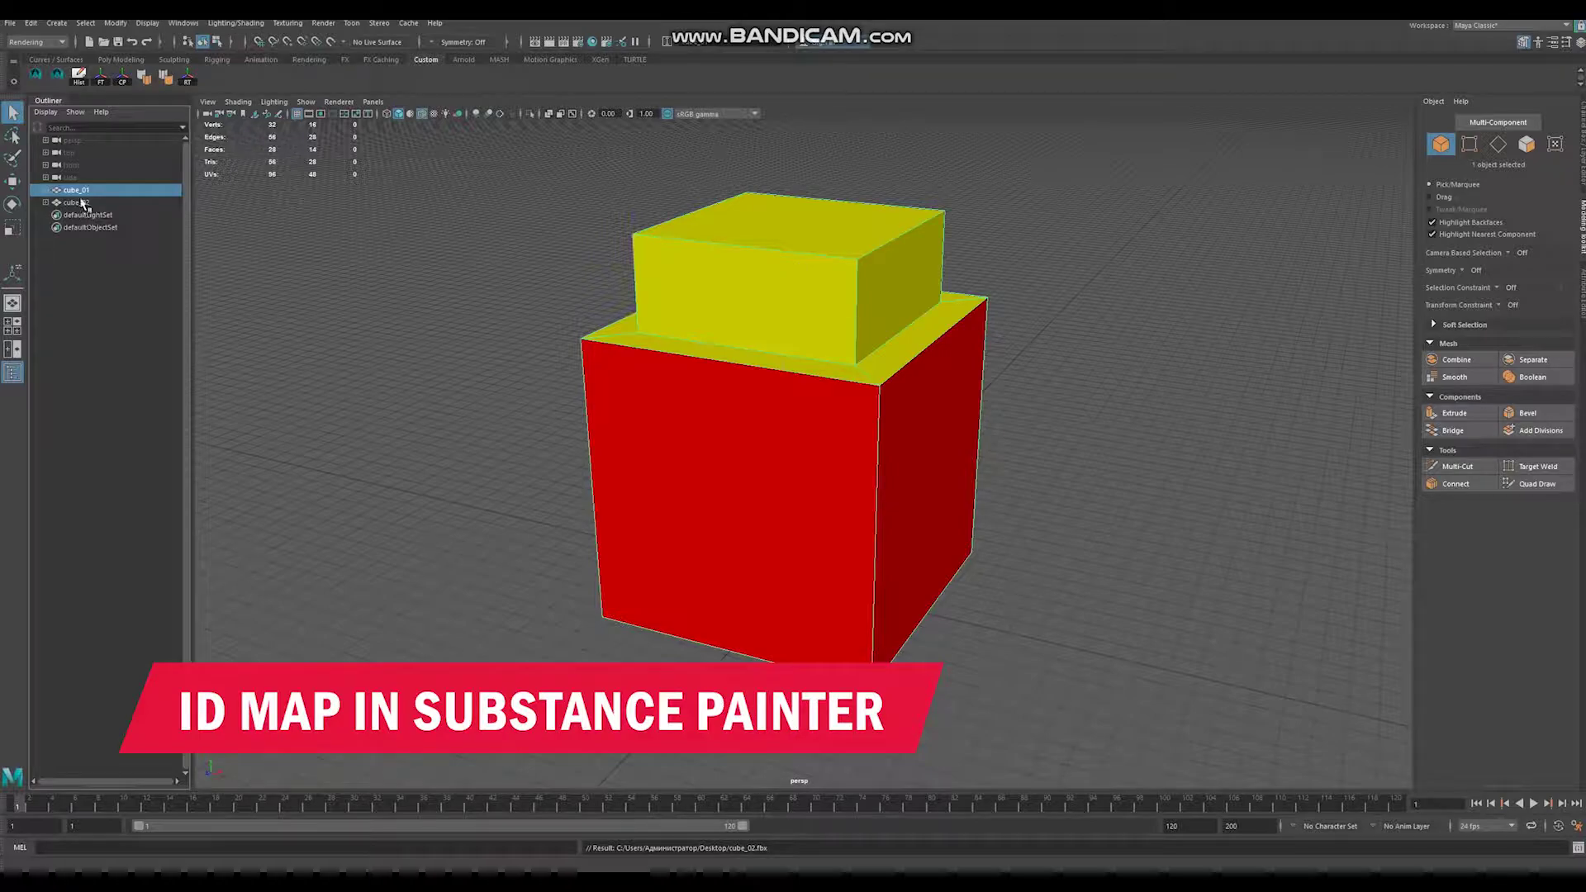
Export the selected cube_01 to the Desktop as cube_01.fbx
left_click(530, 114)
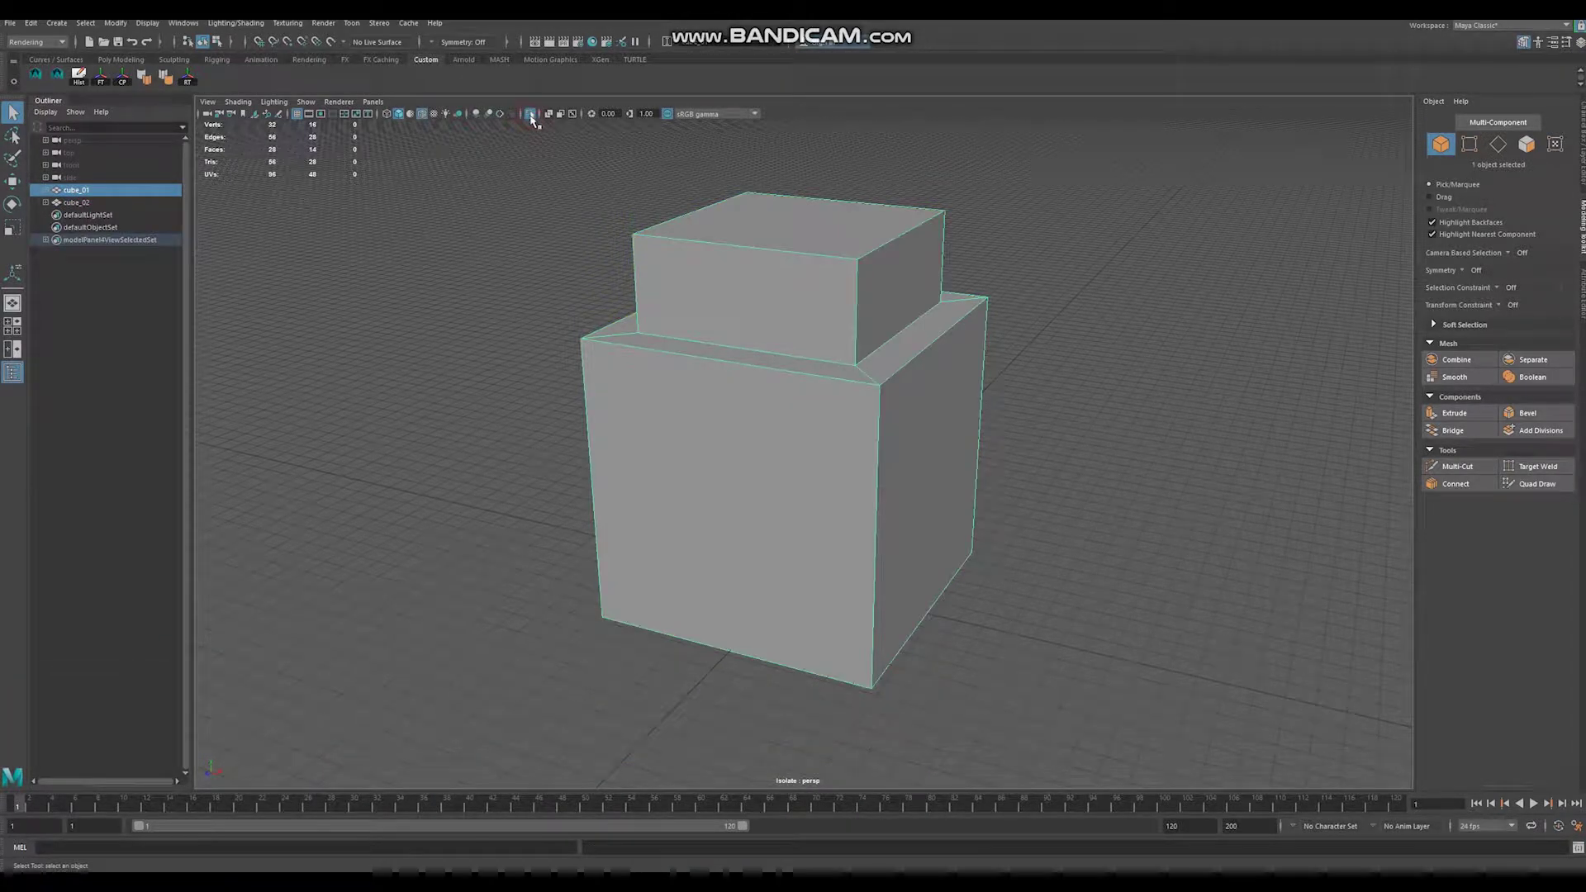
left_click(529, 114)
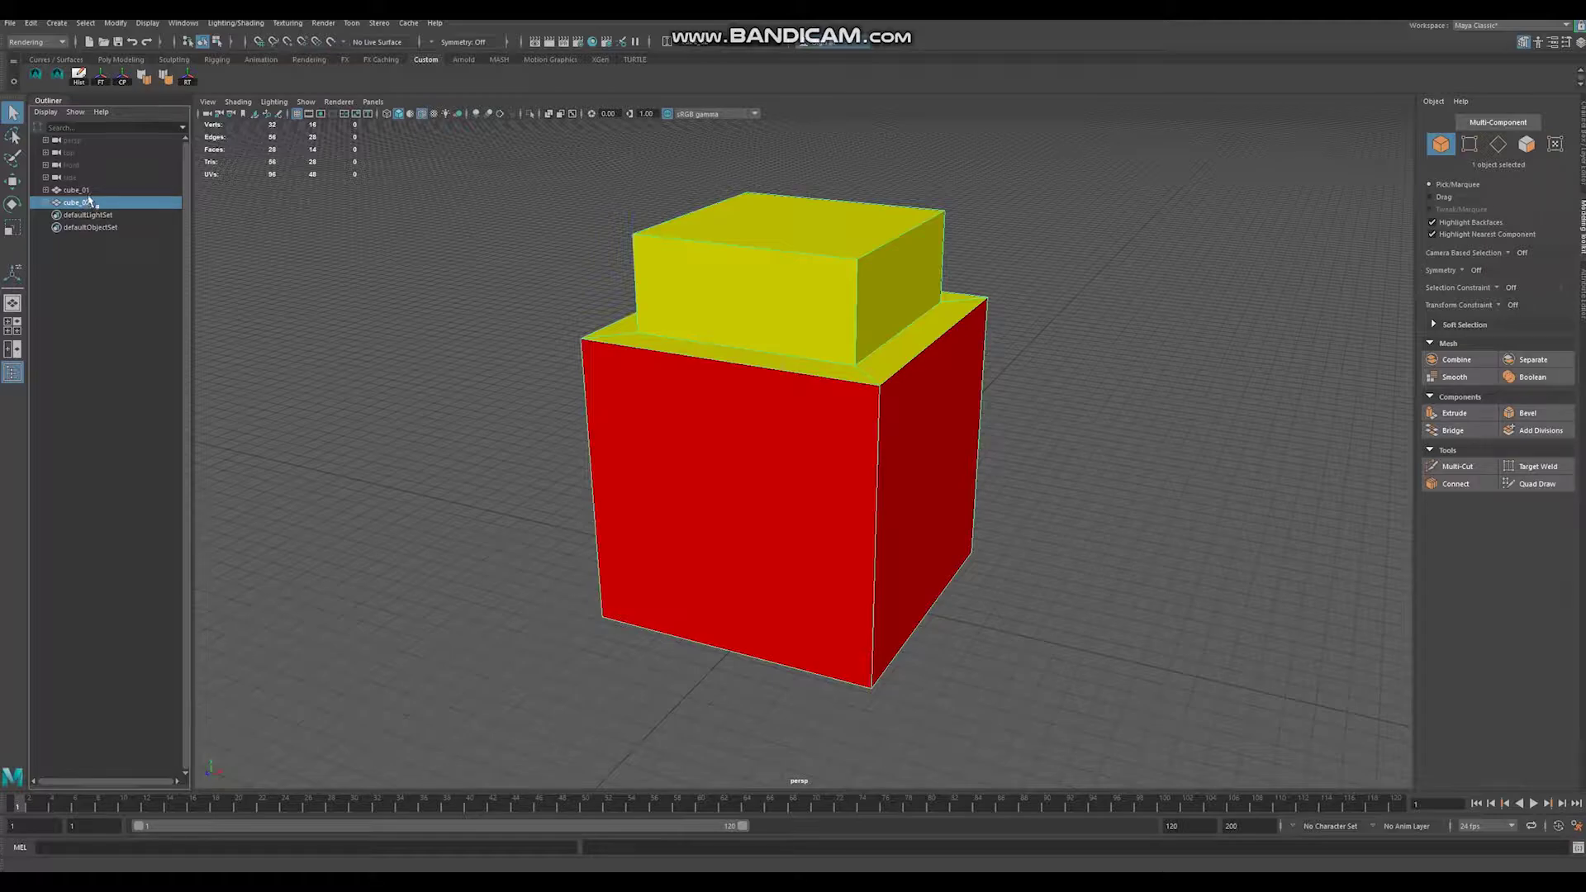
left_click(10, 23)
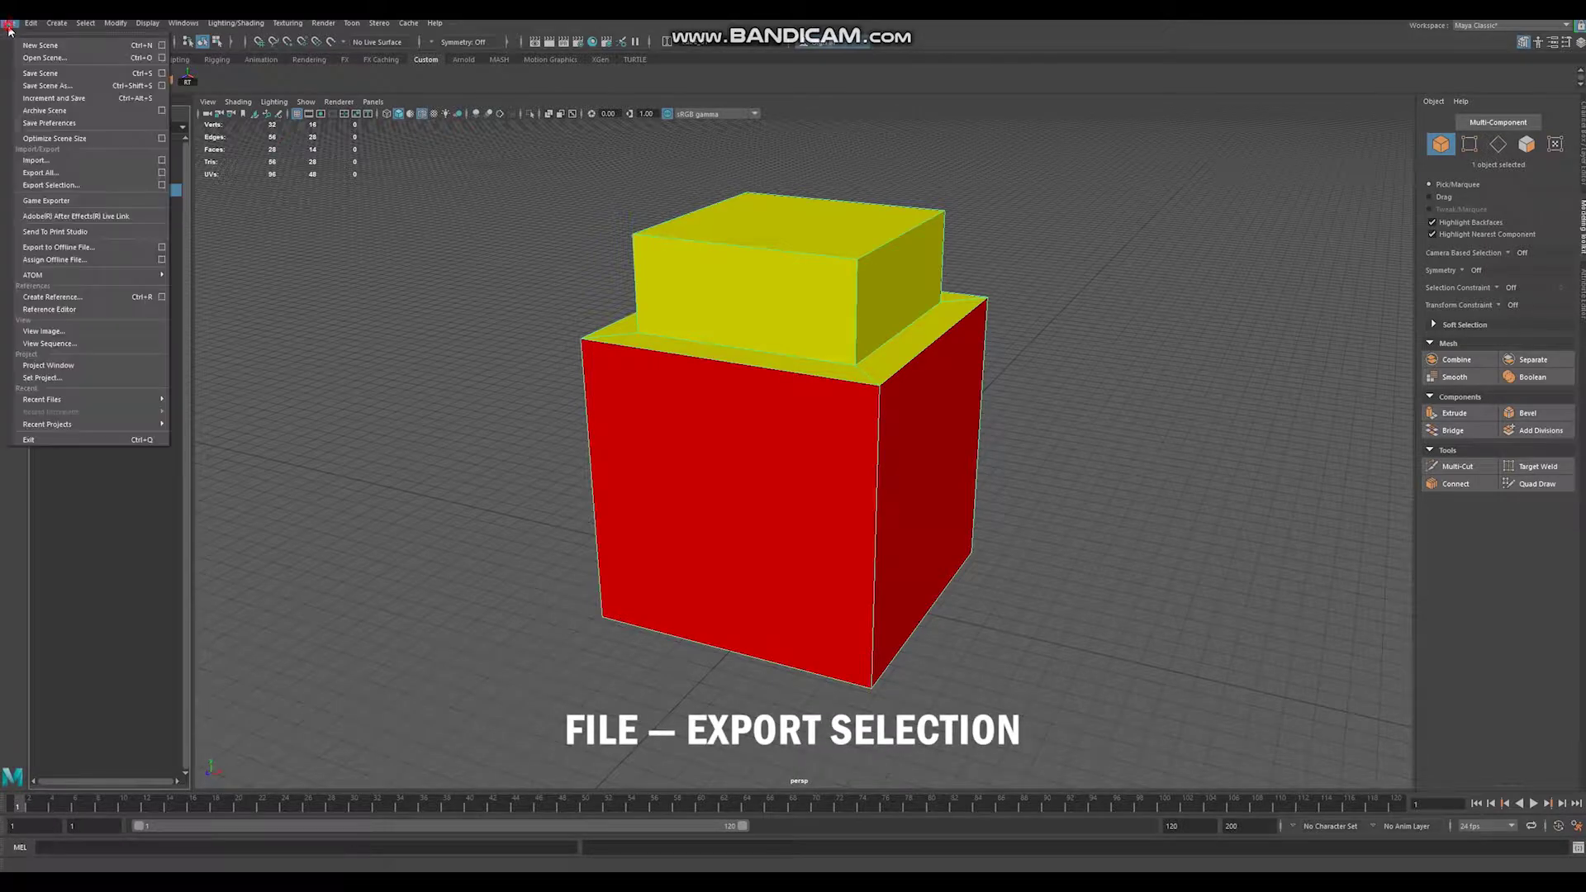
left_click(53, 185)
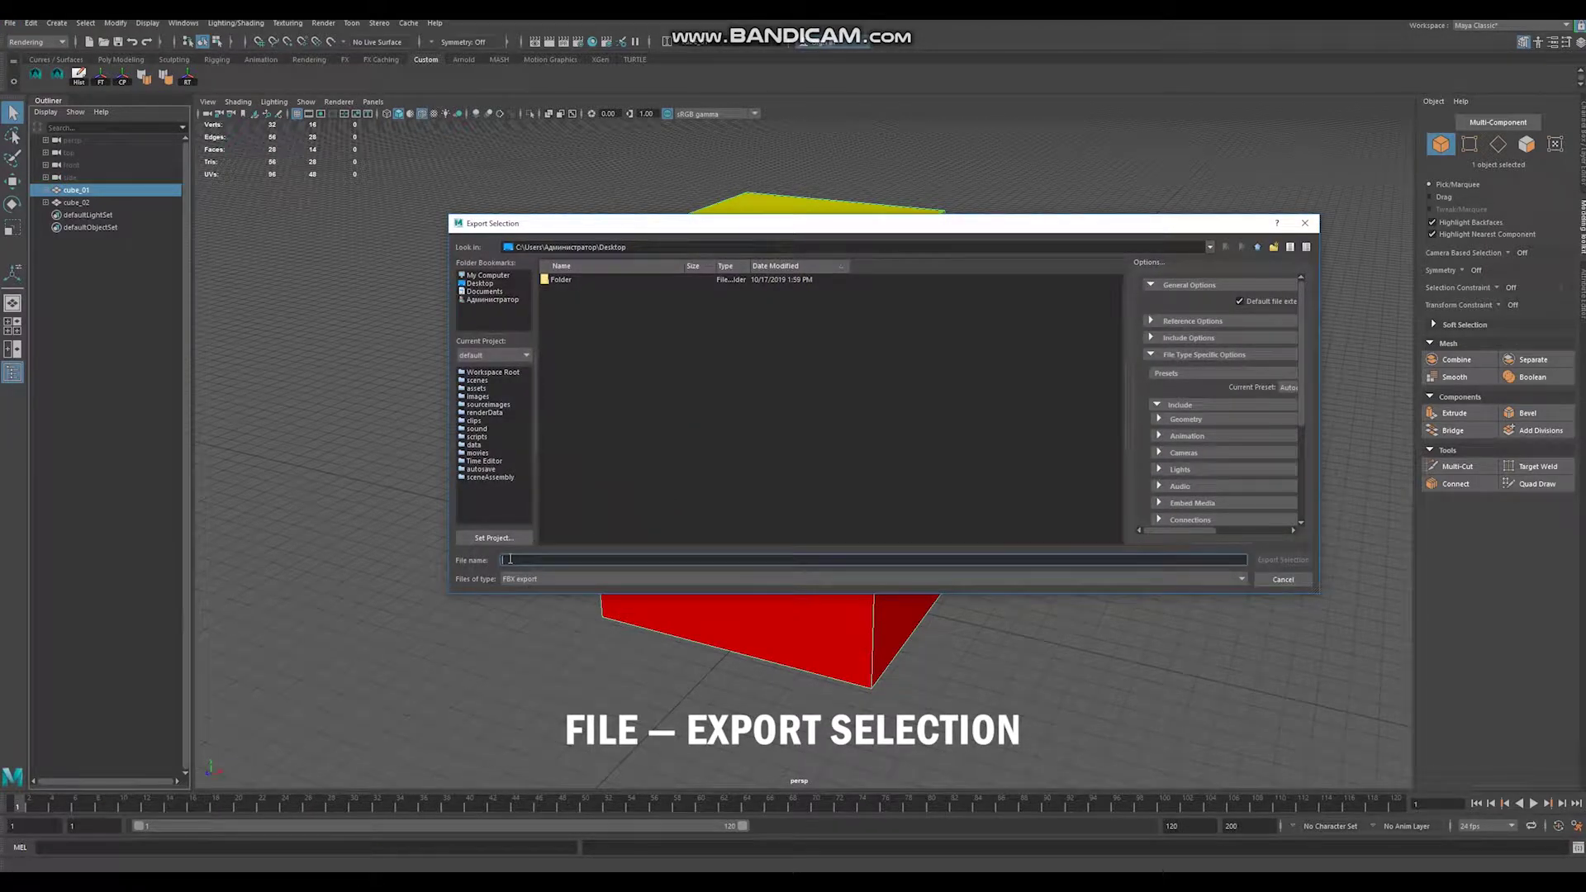
type("cube_01")
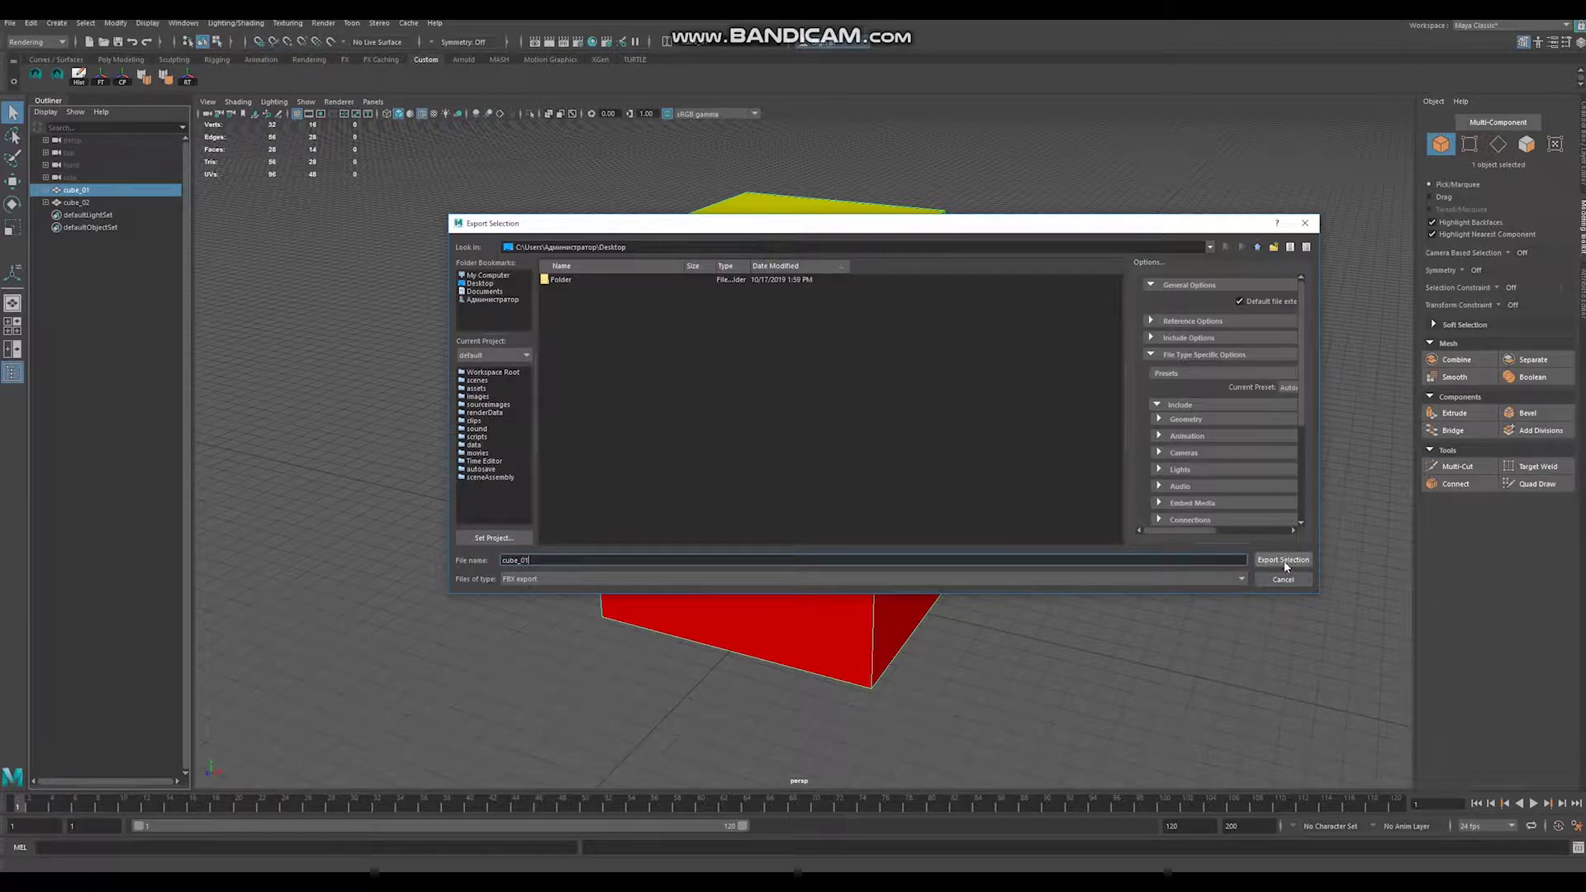
left_click(1283, 560)
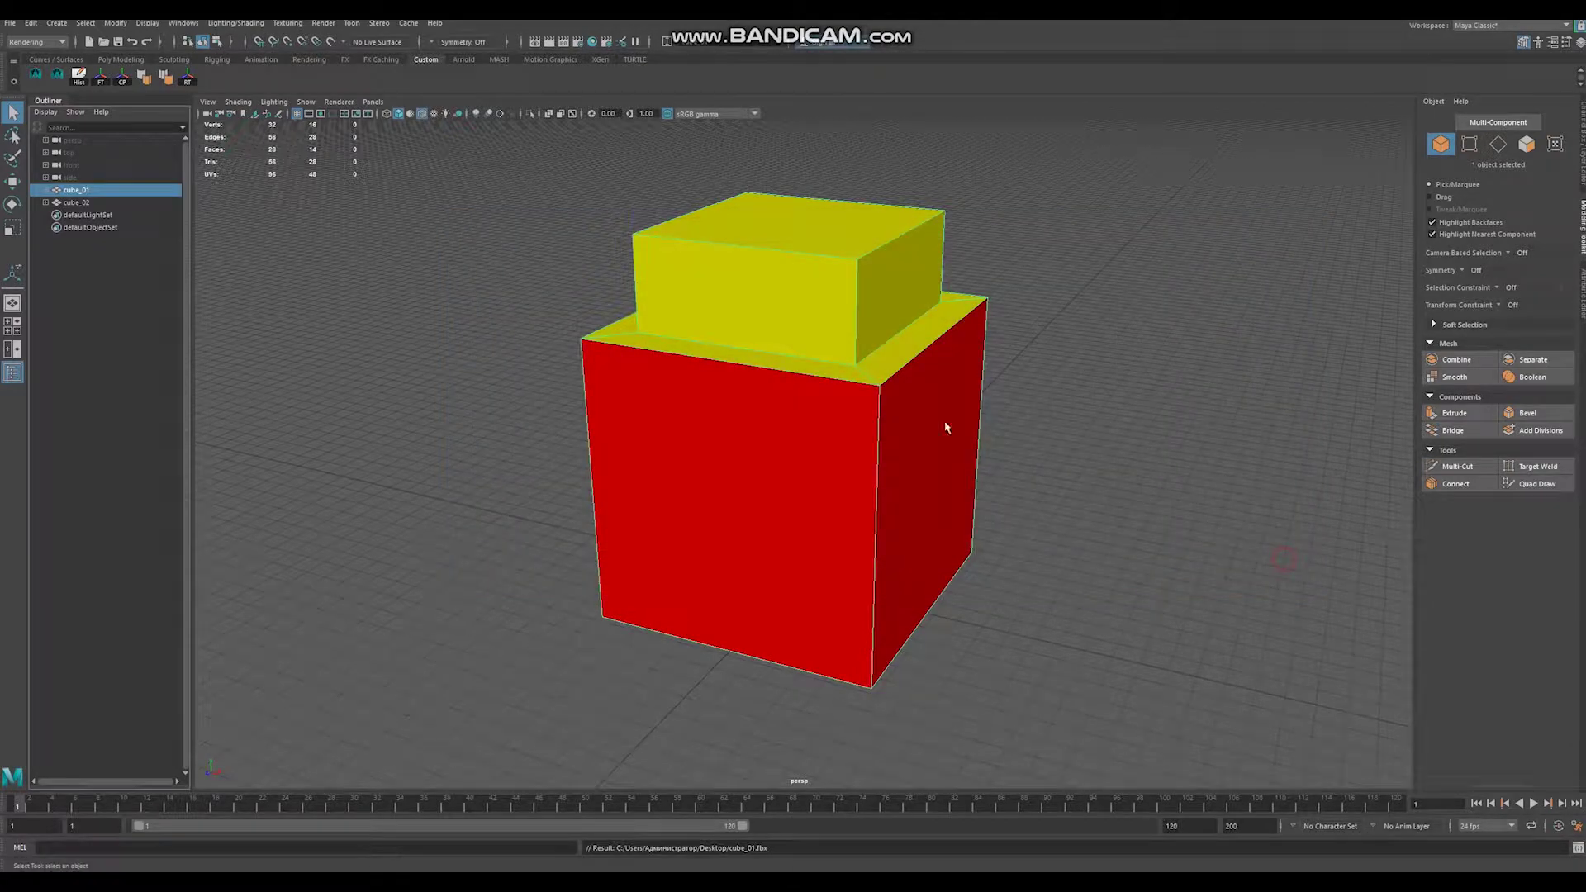
Select cube_02 and export it to the Desktop as cube_02.fbx
left_click(53, 202)
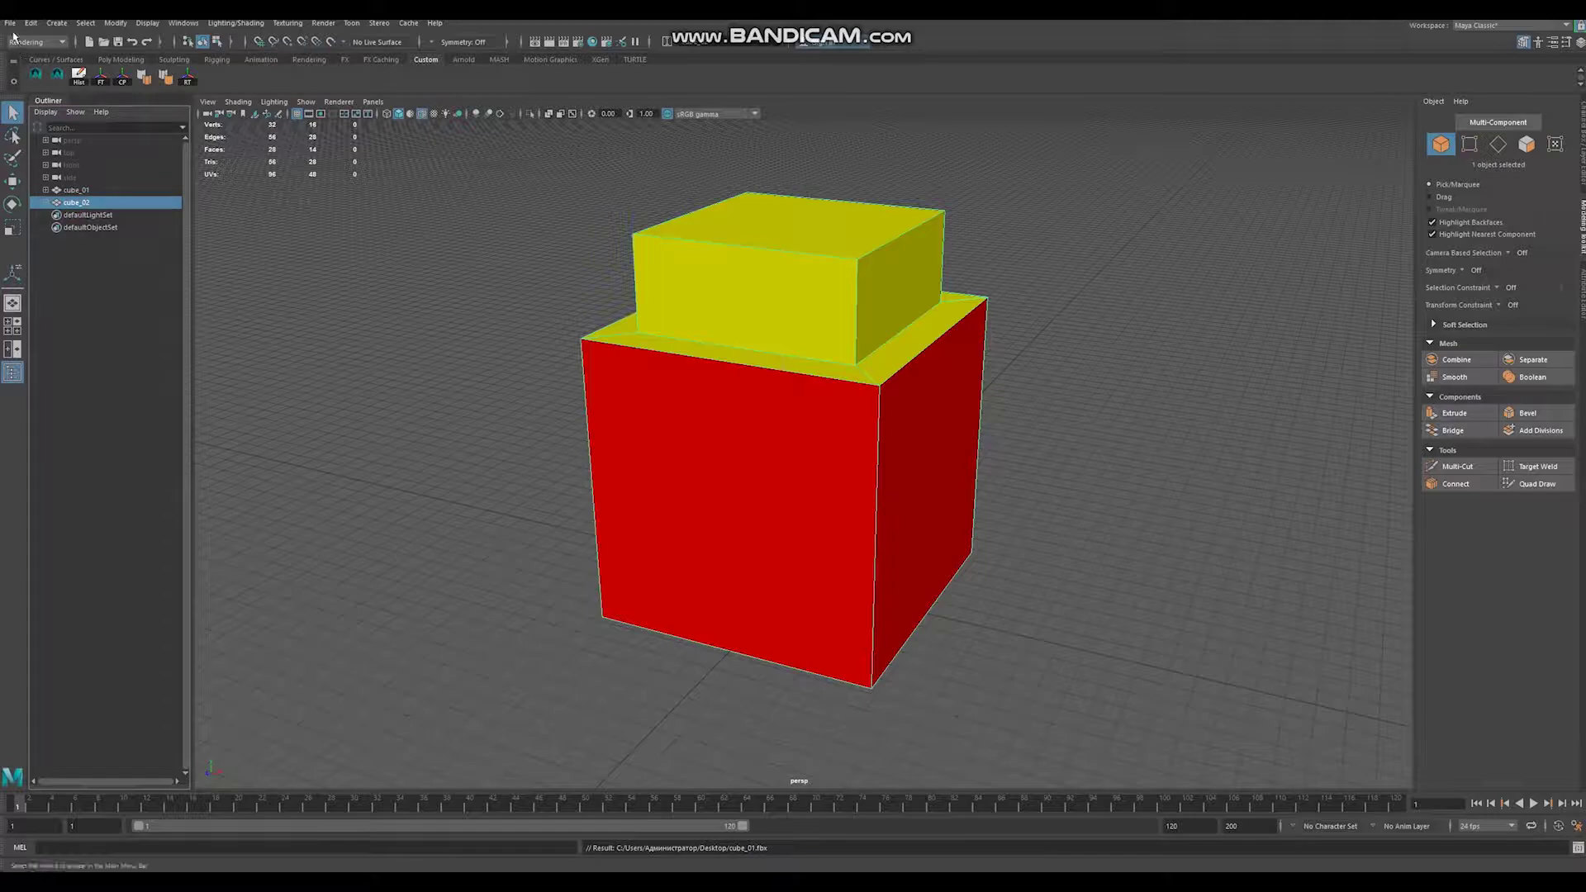
left_click(11, 23)
left_click(50, 185)
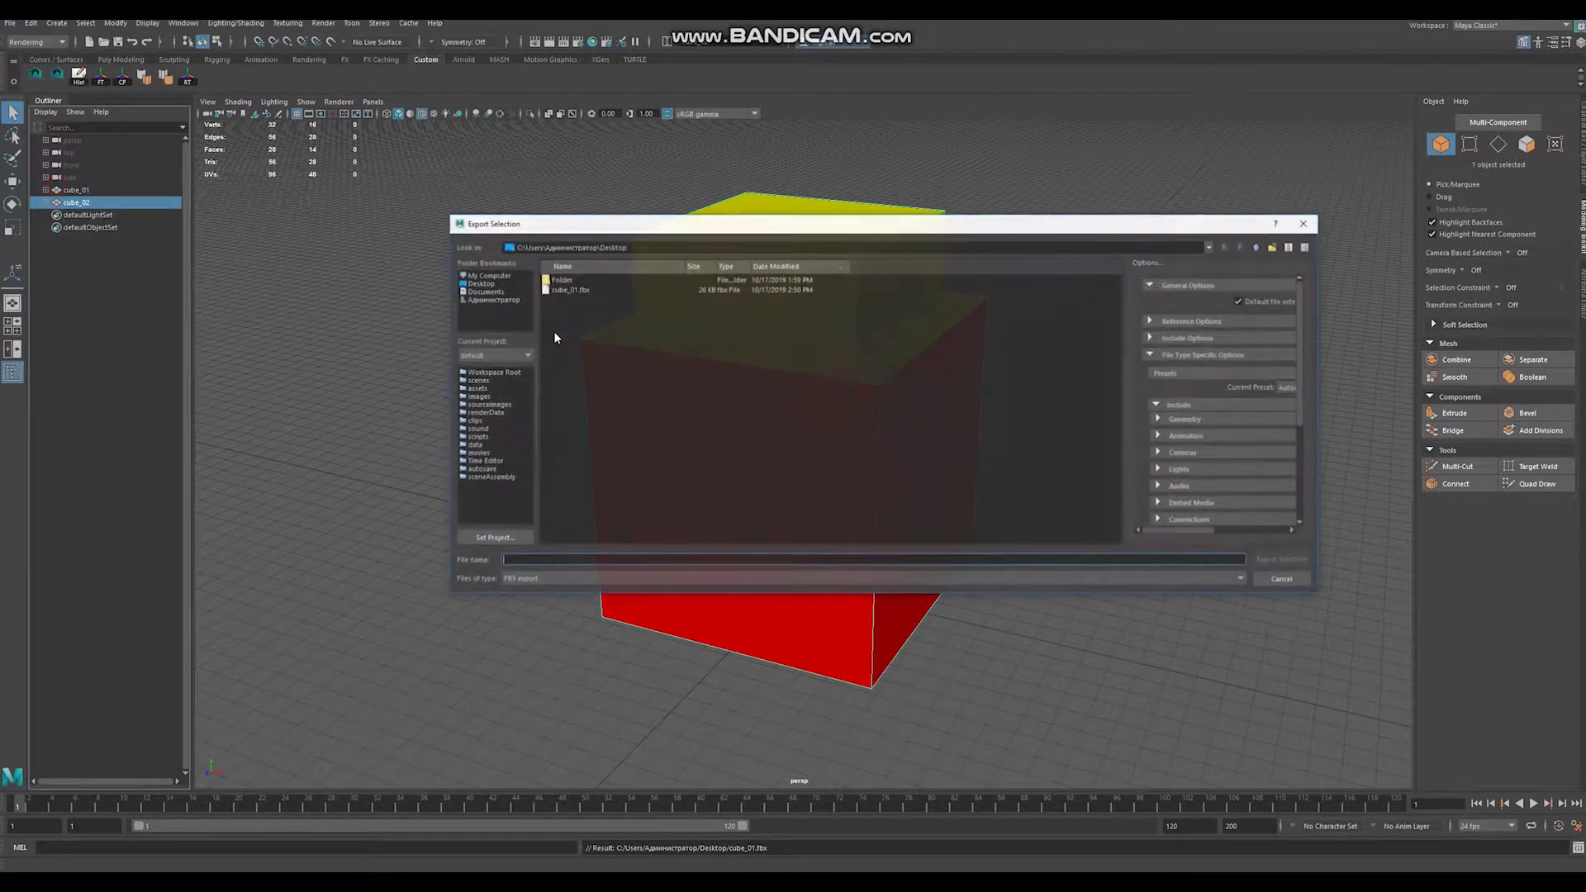
left_click(569, 290)
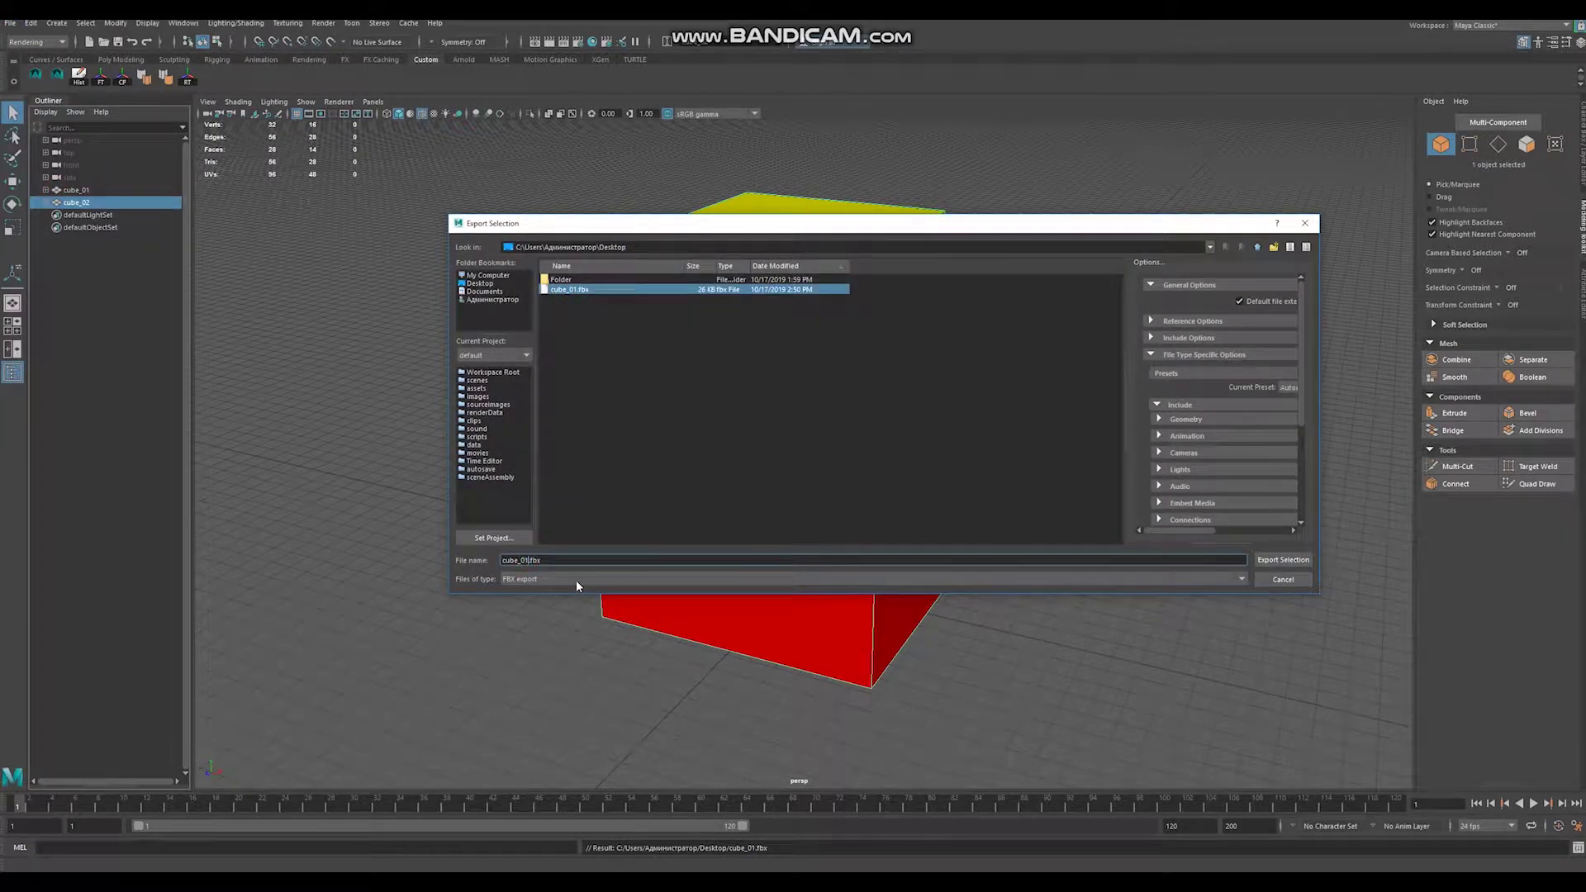
key("BackSpace")
type("2")
left_click(1274, 560)
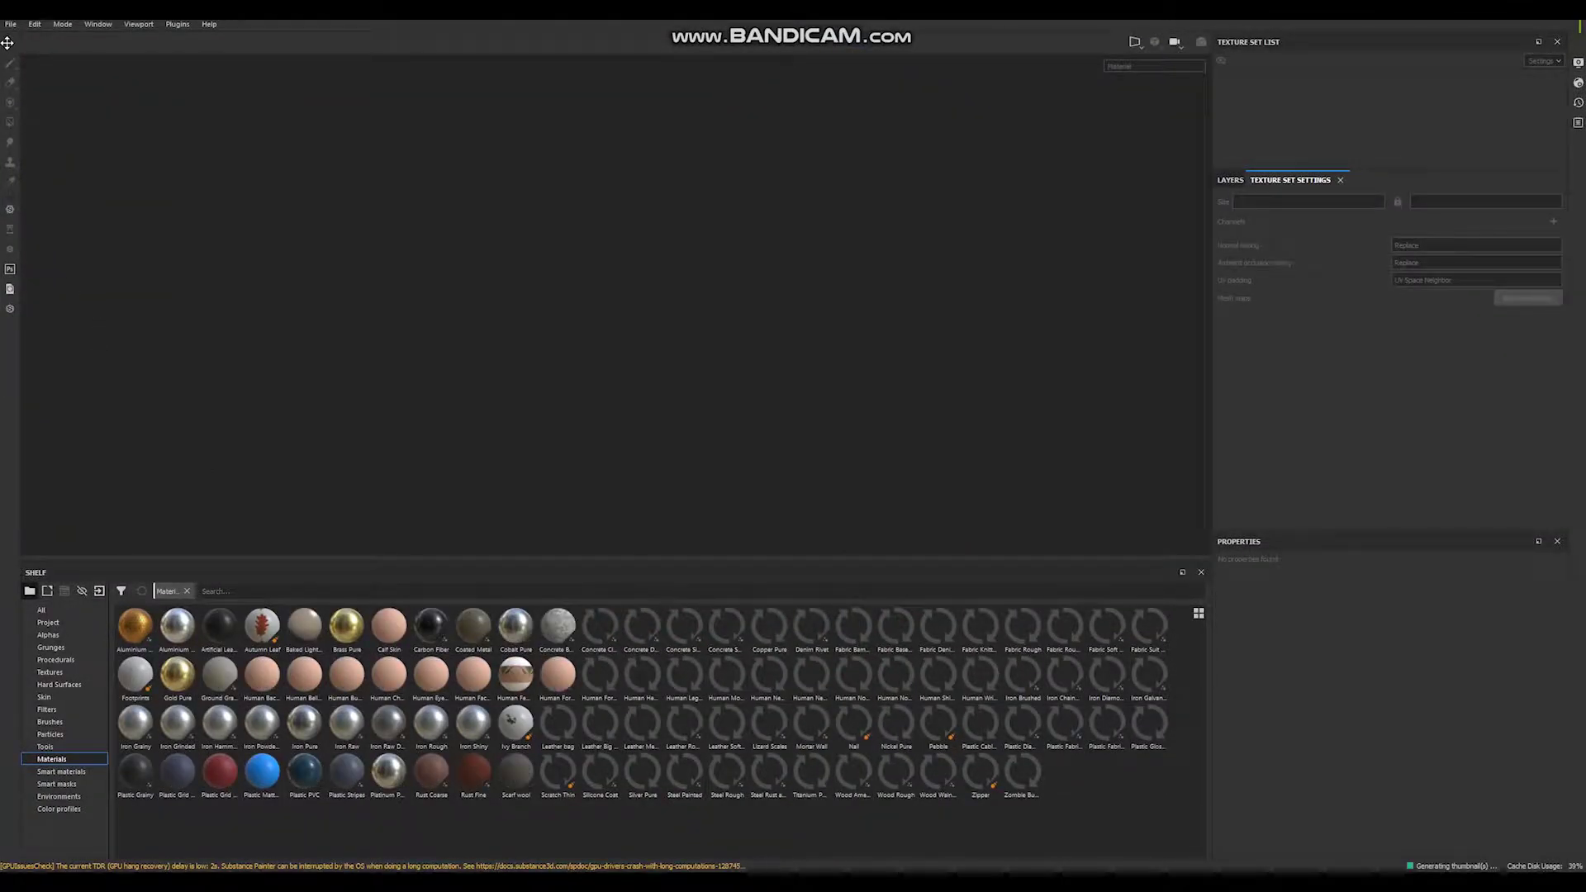
Create a new Substance Painter project using cube_01.fbx as the mesh
left_click(11, 24)
left_click(18, 38)
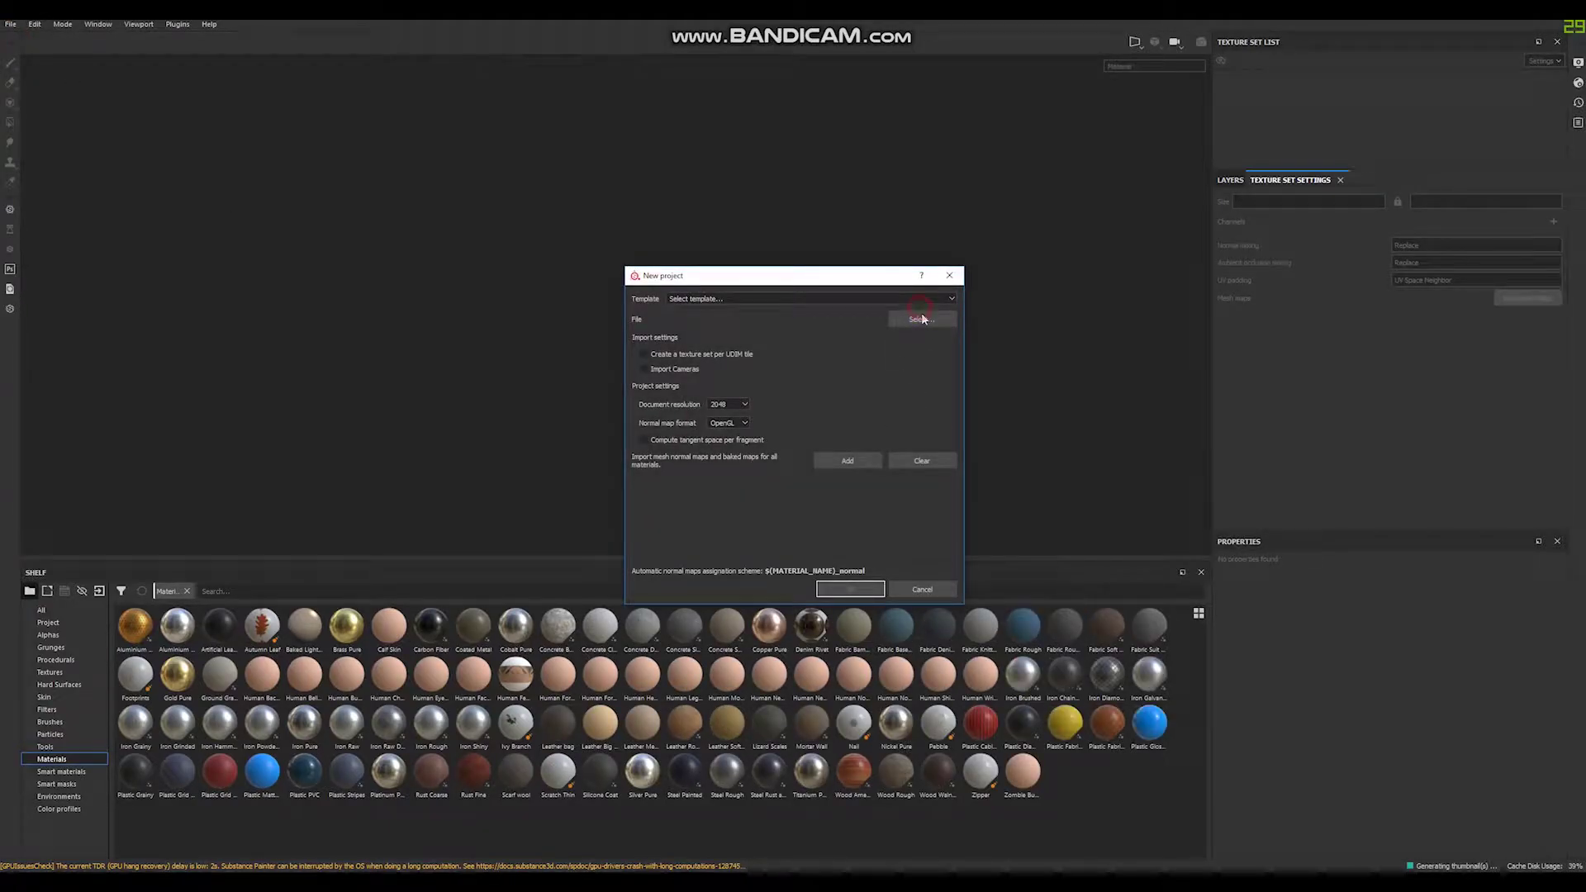
left_click(921, 316)
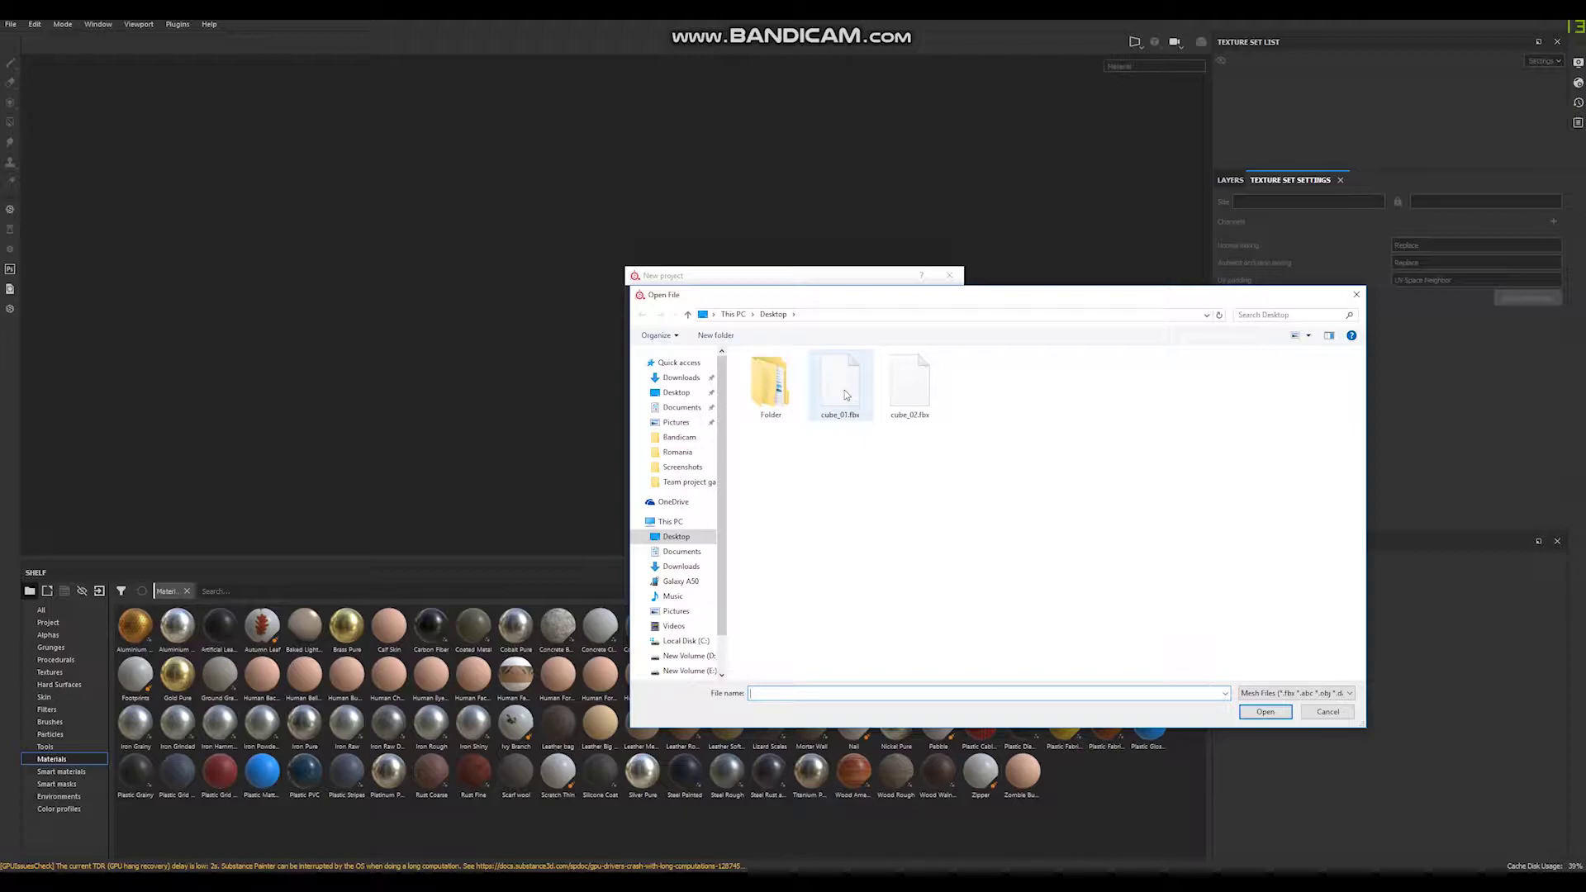
left_click(844, 390)
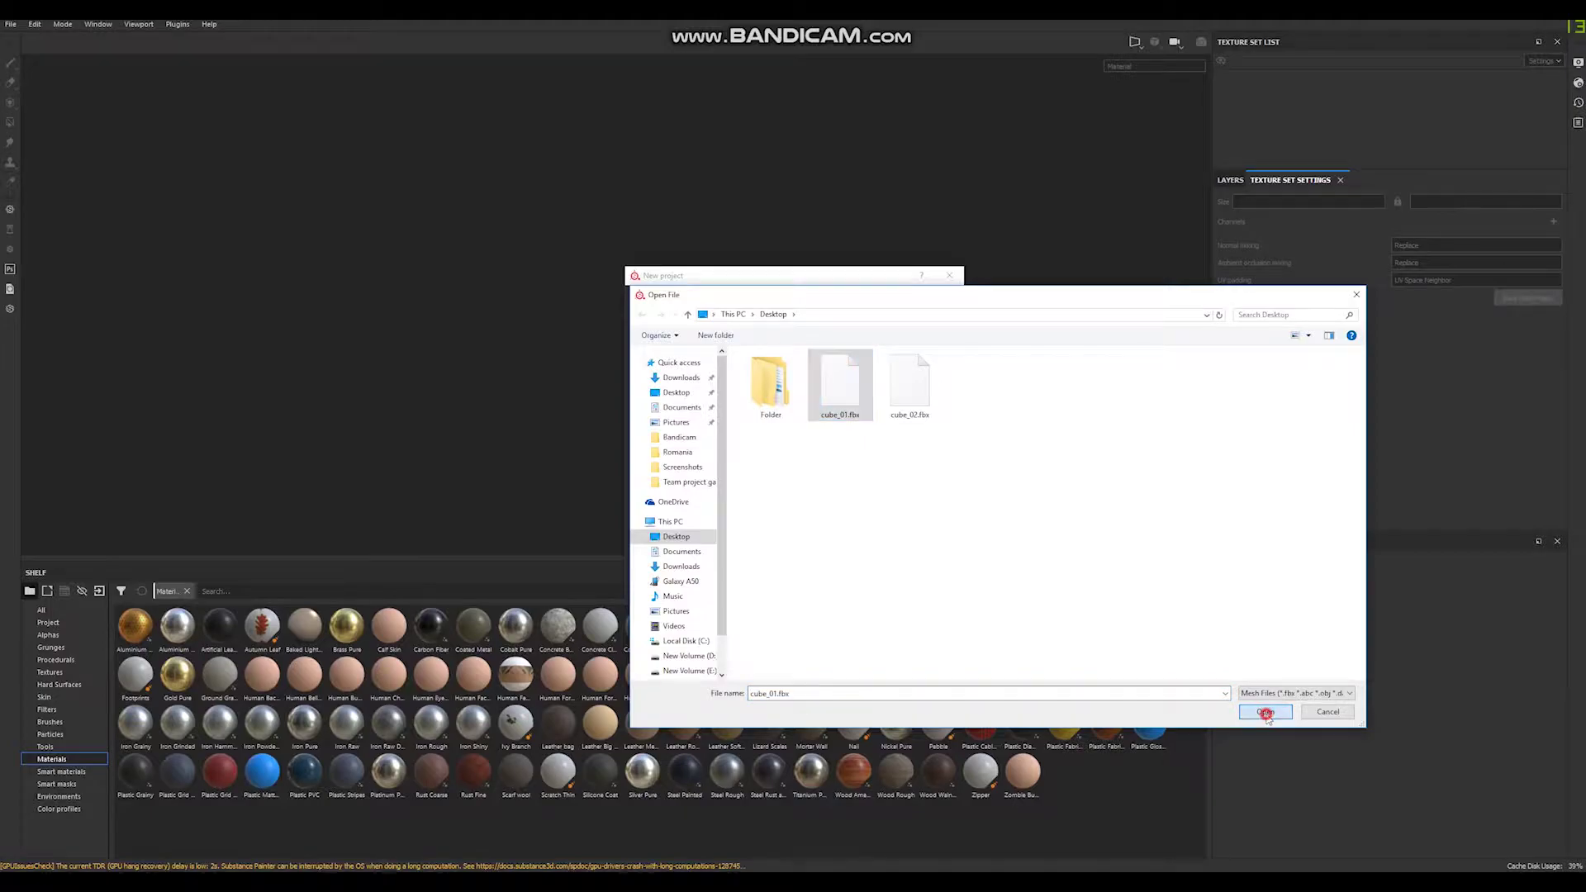
left_click(1265, 711)
left_click(844, 596)
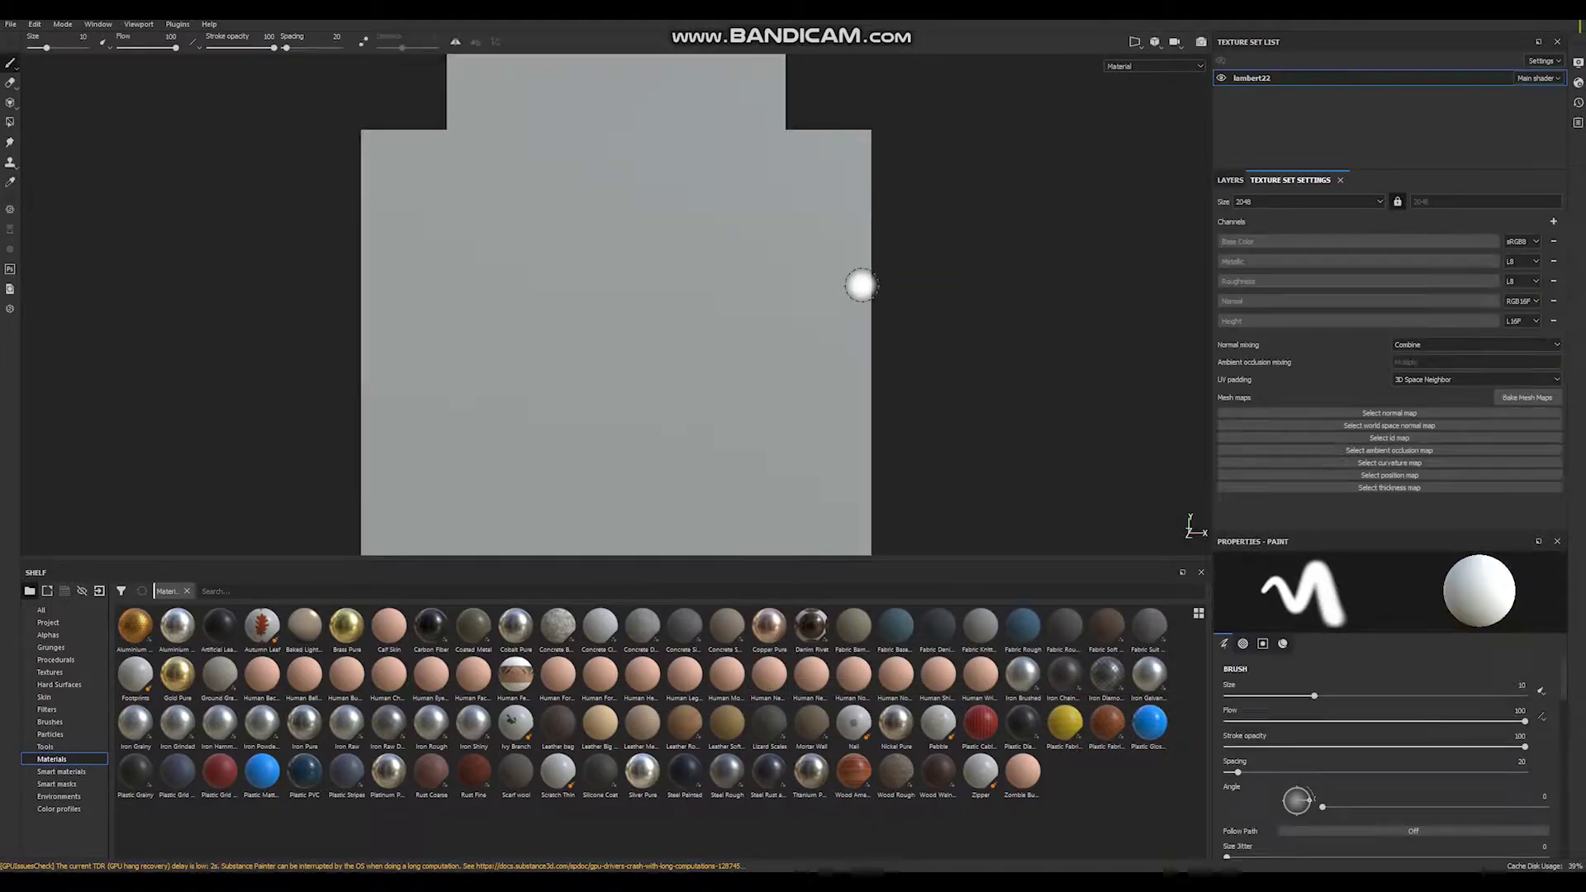
Frame the stepped cube and check its UV layout in the 2D view, then return to 3D
left_click_drag(889, 269, 912, 347, "alt")
key("f")
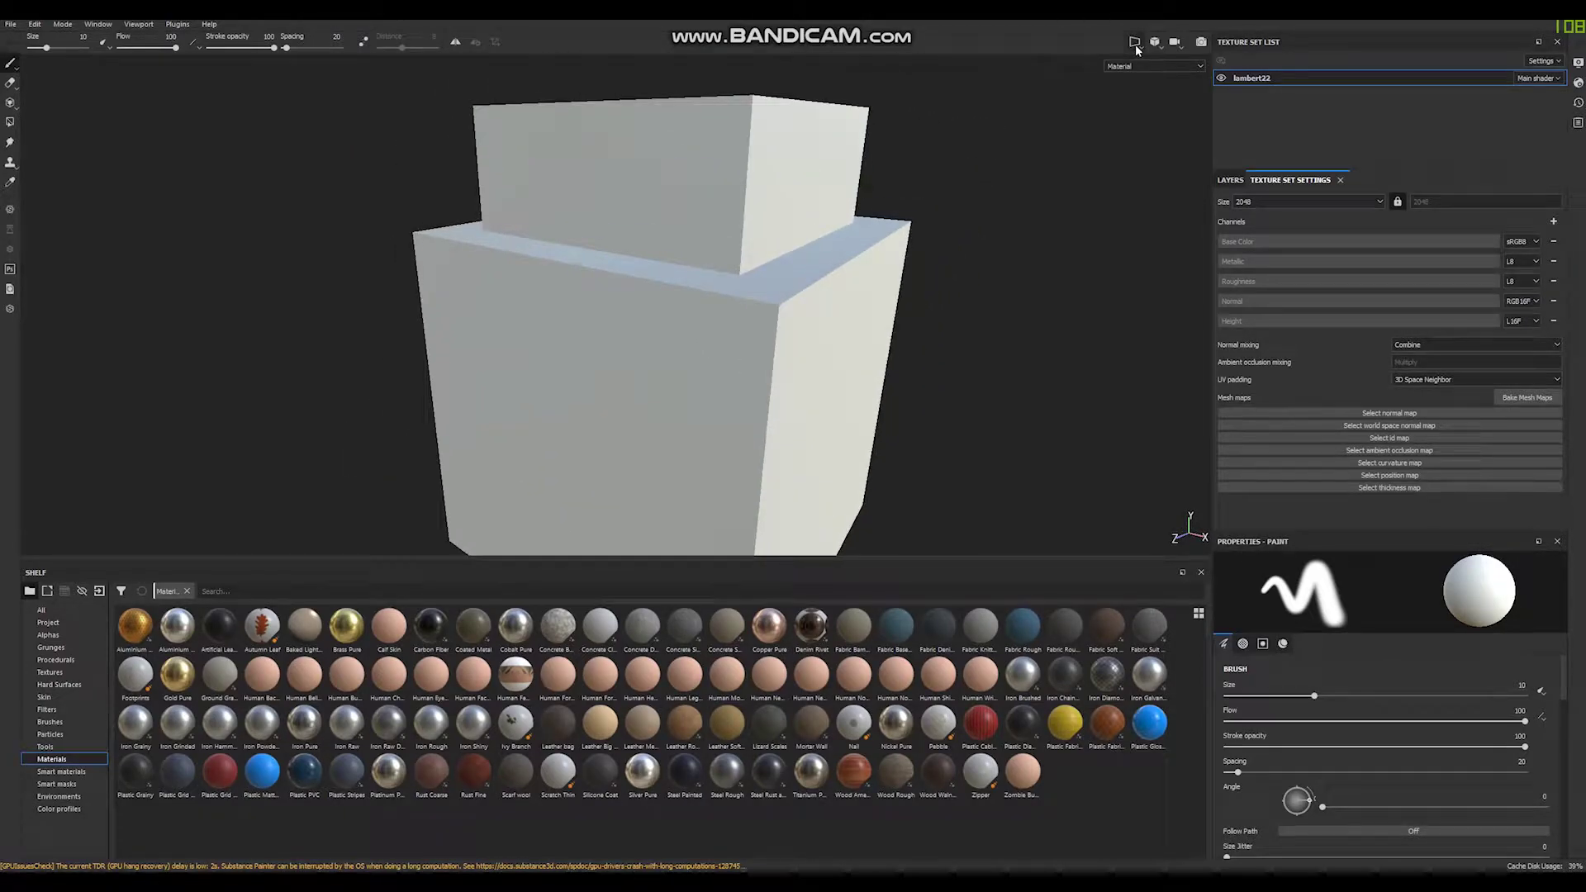
left_click(1135, 42)
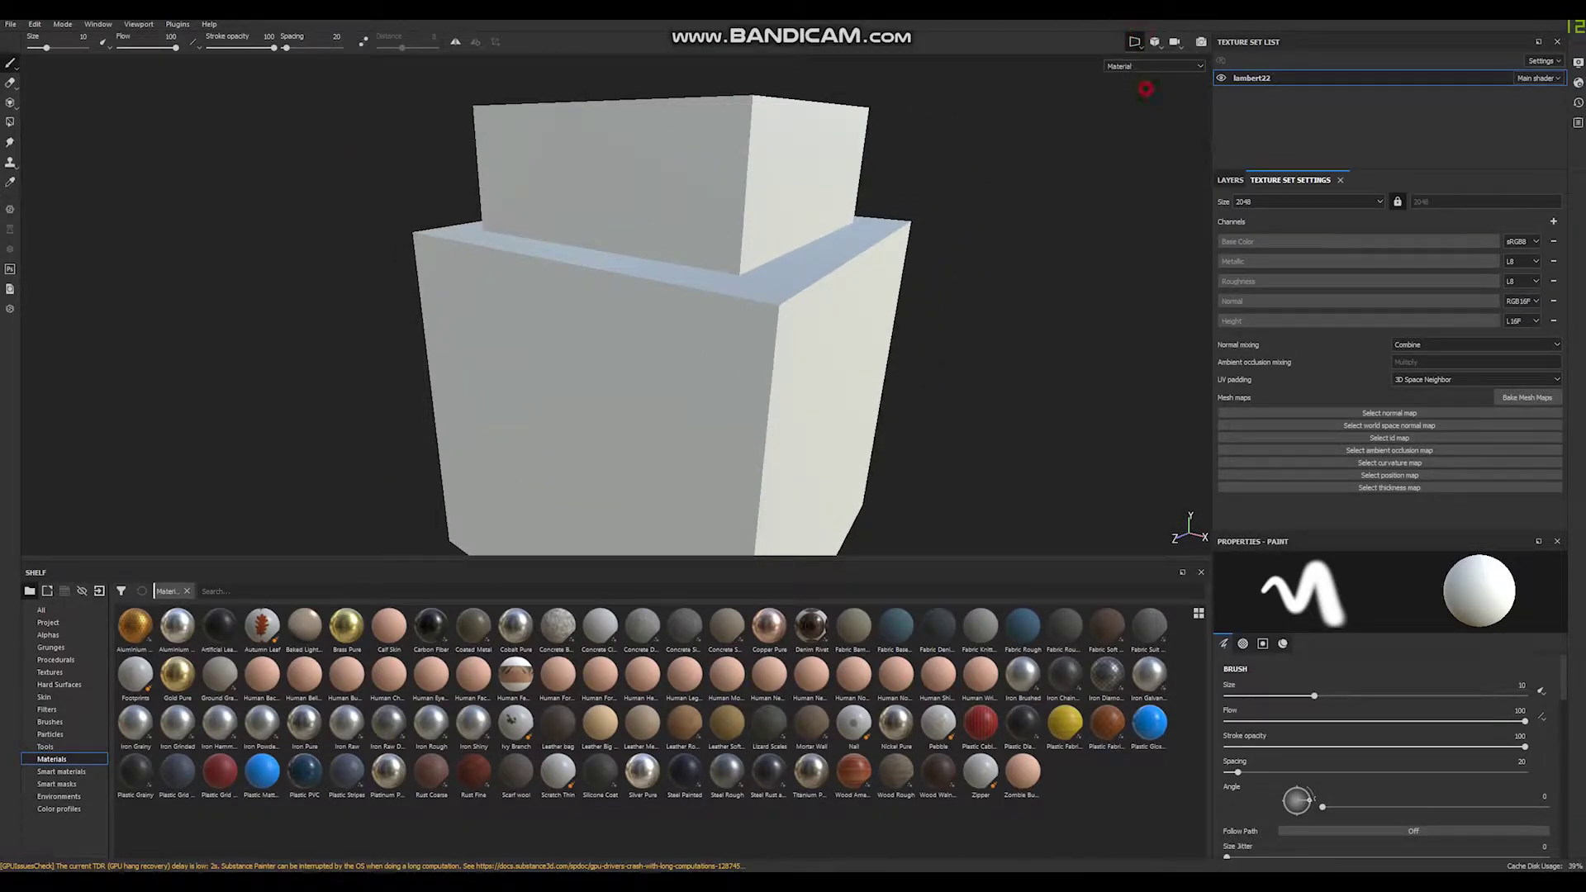
left_click(1135, 41)
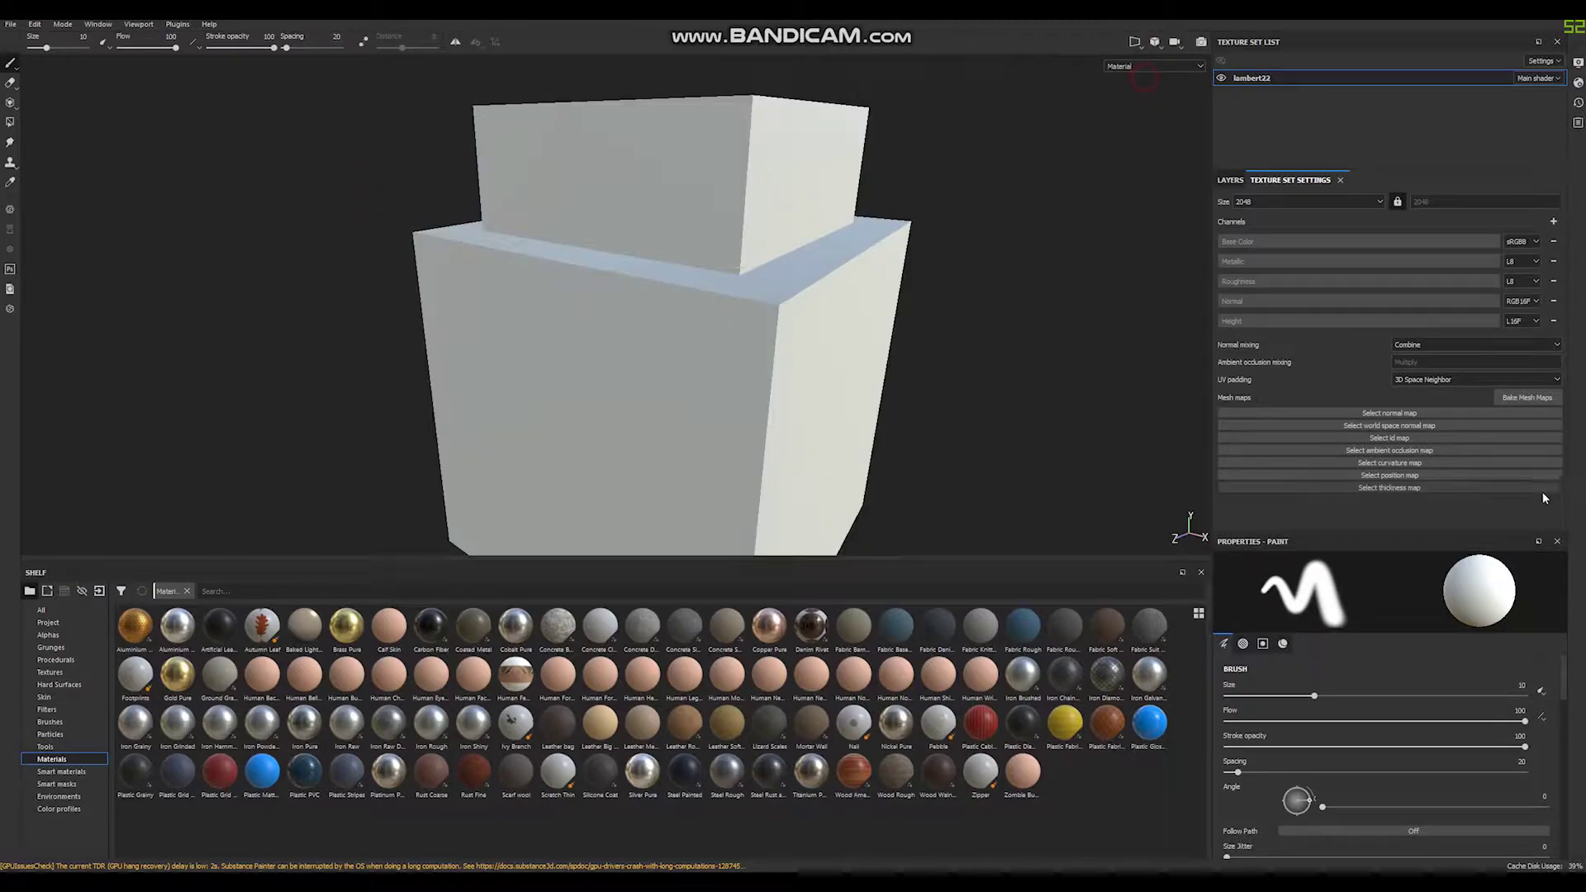
In Bake Mesh Maps, disable every baker except ID and set output size to 1024
left_click(1528, 399)
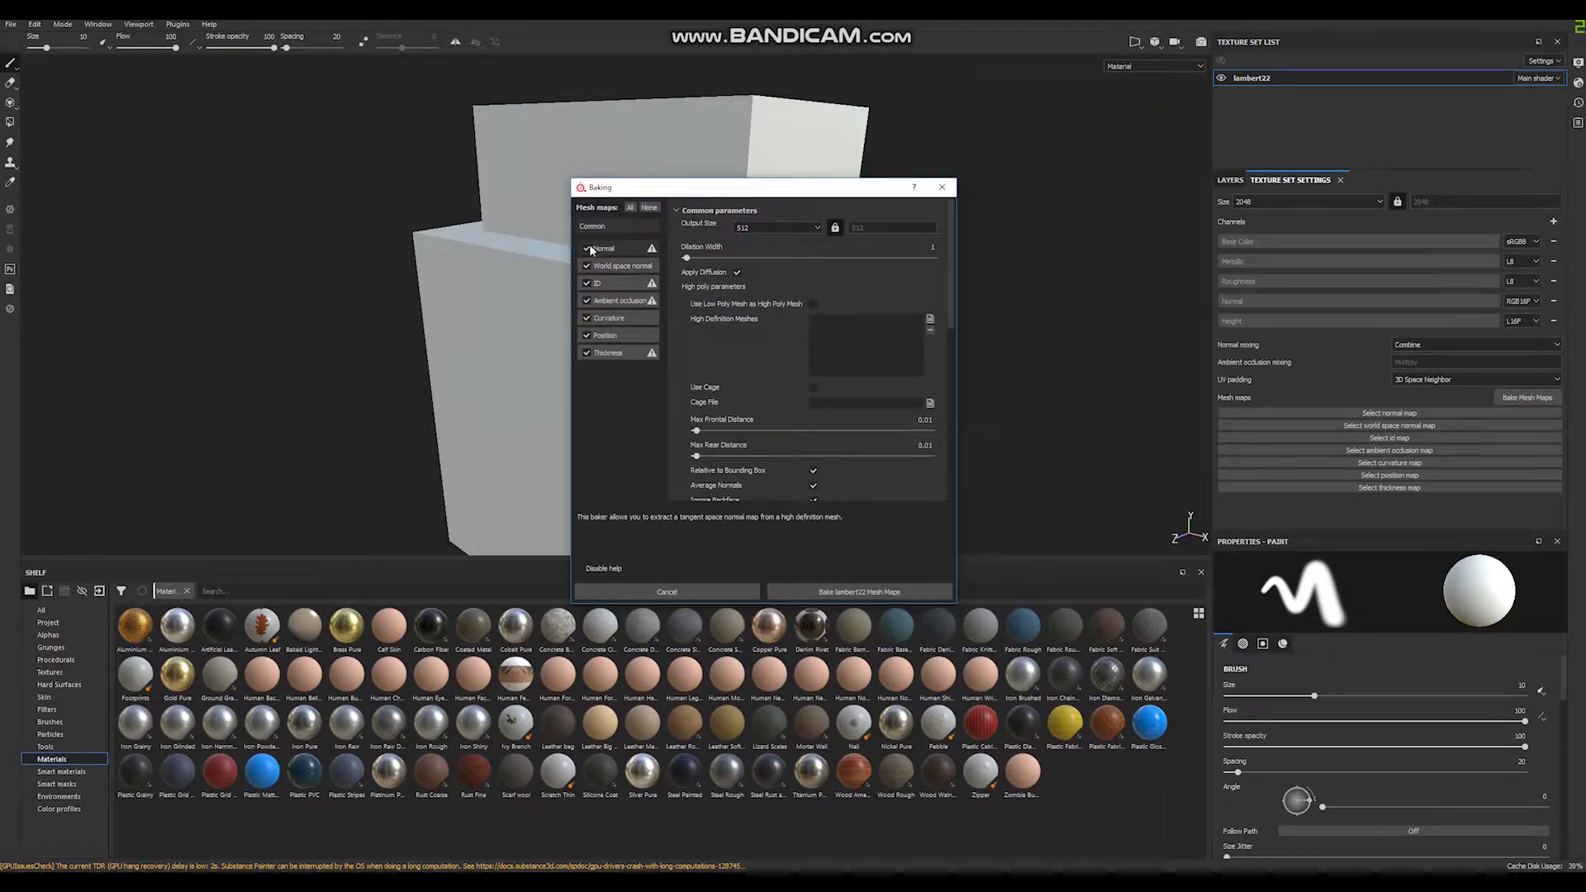
left_click(586, 248)
left_click(587, 265)
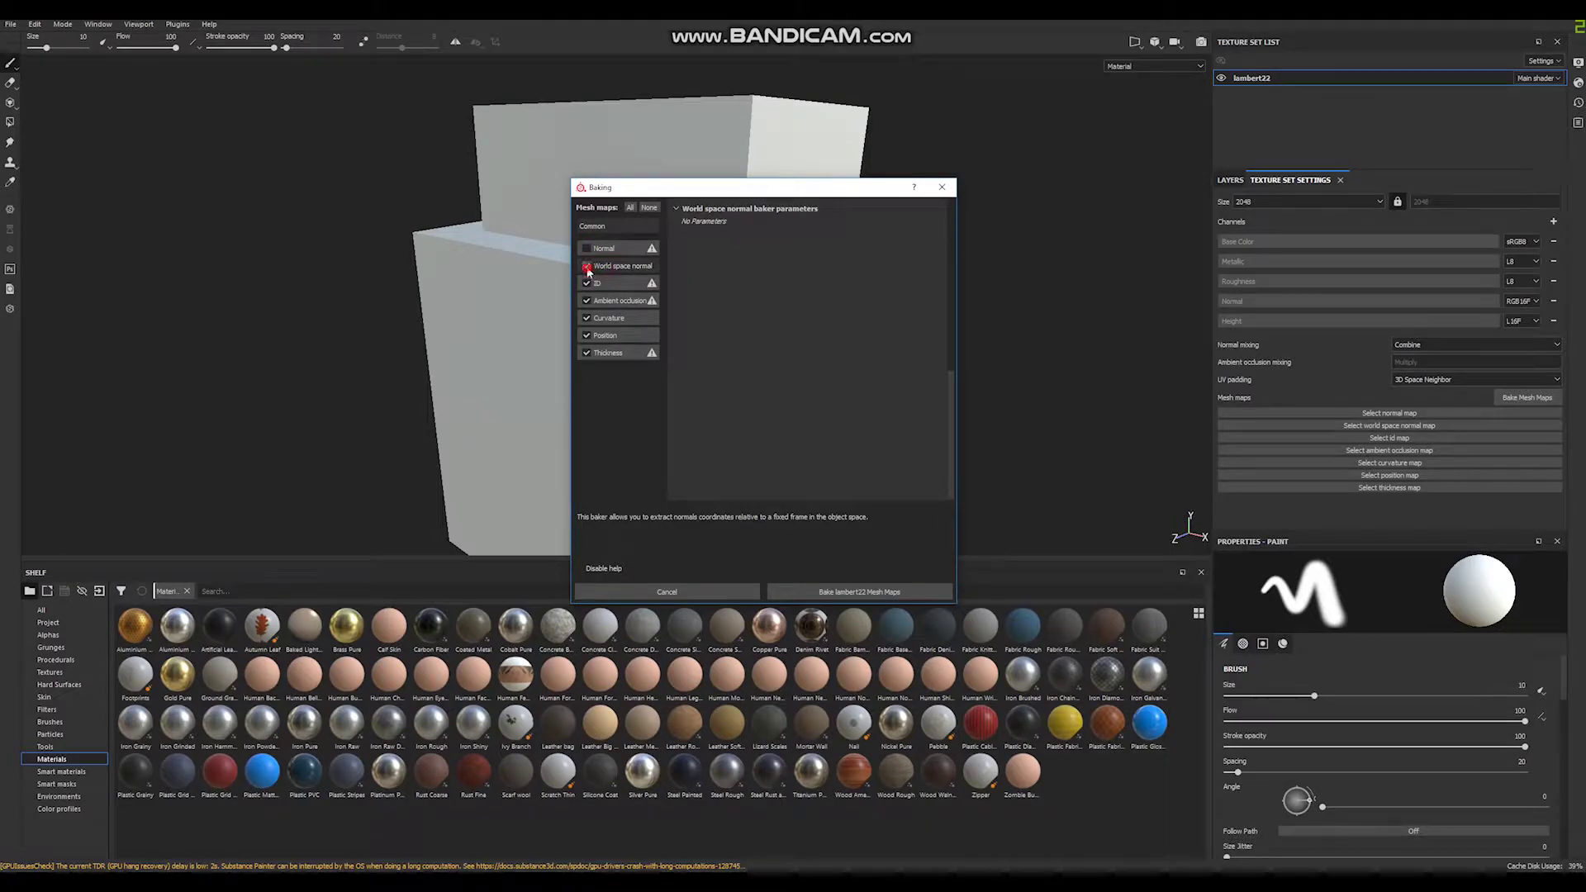
left_click(587, 300)
left_click(586, 318)
left_click(587, 336)
left_click(587, 353)
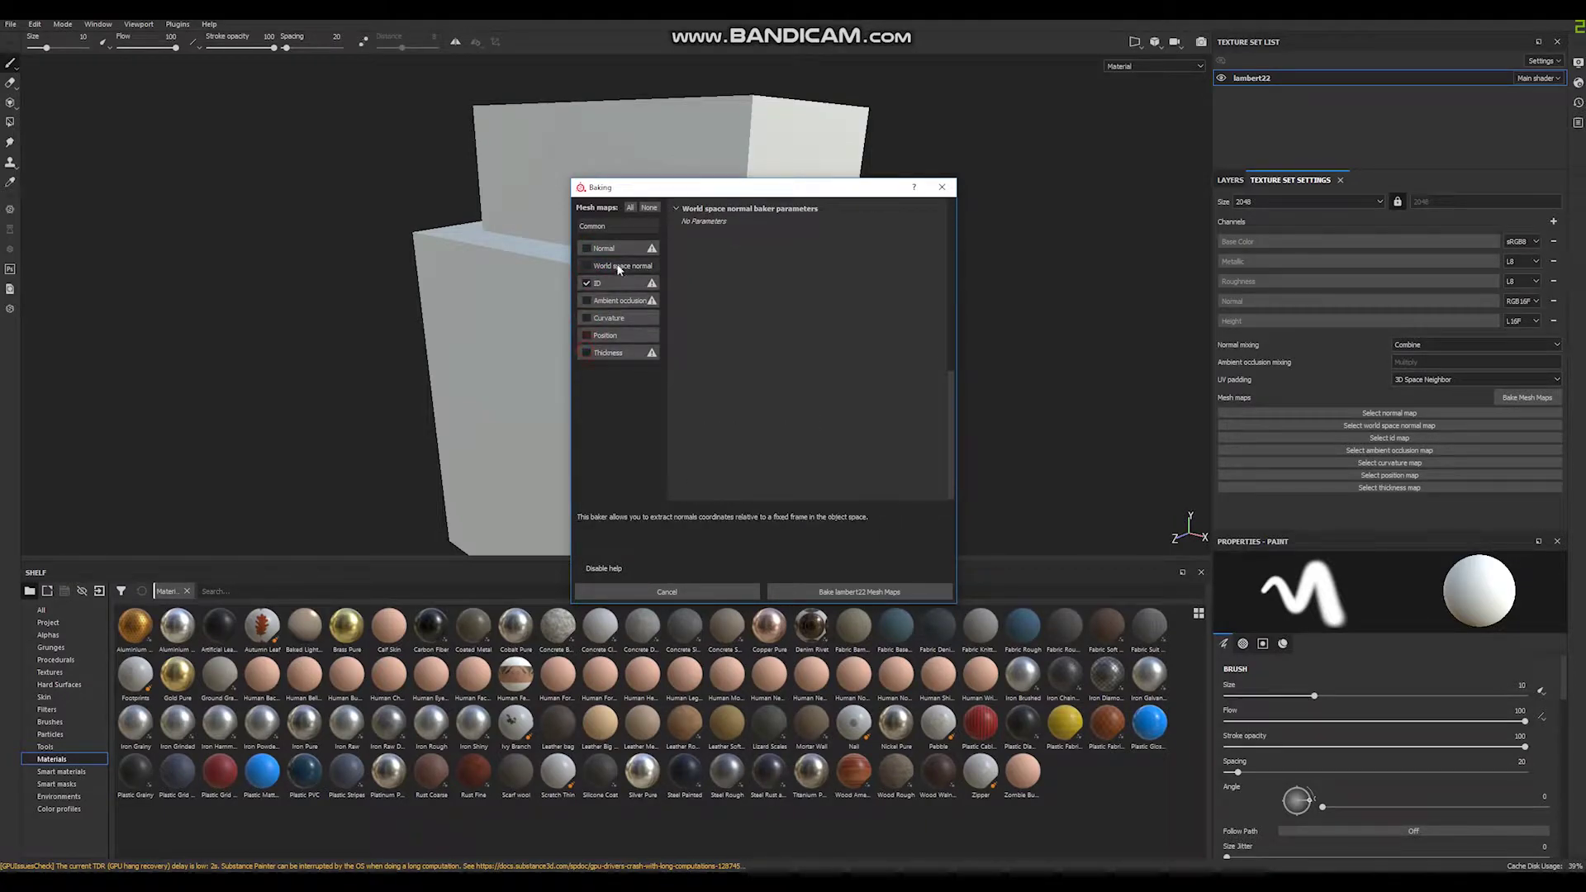
left_click(592, 227)
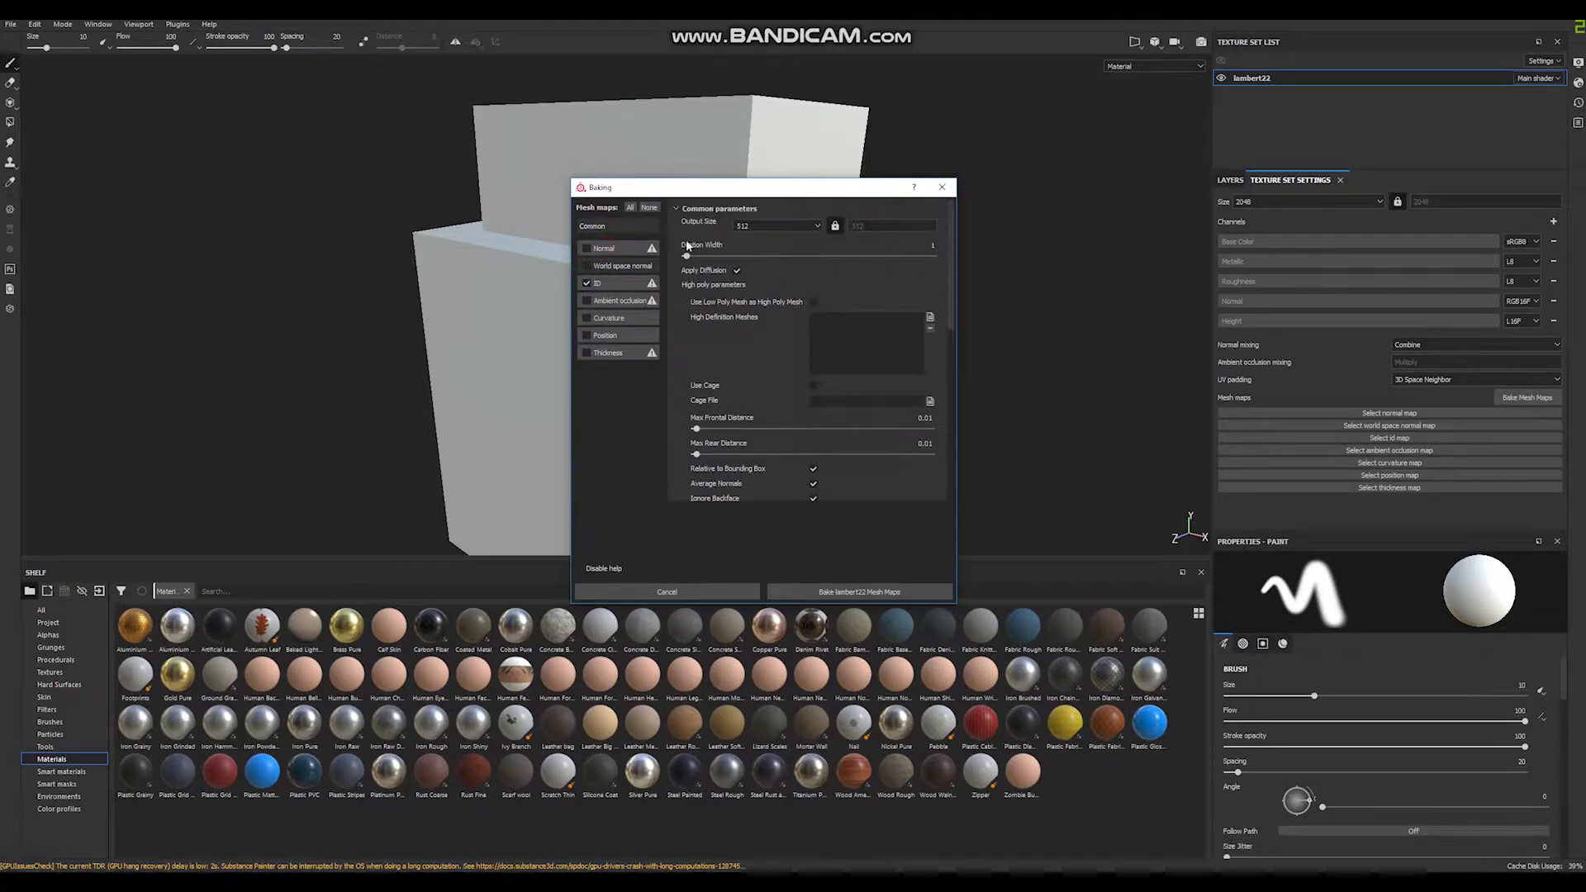
left_click(769, 226)
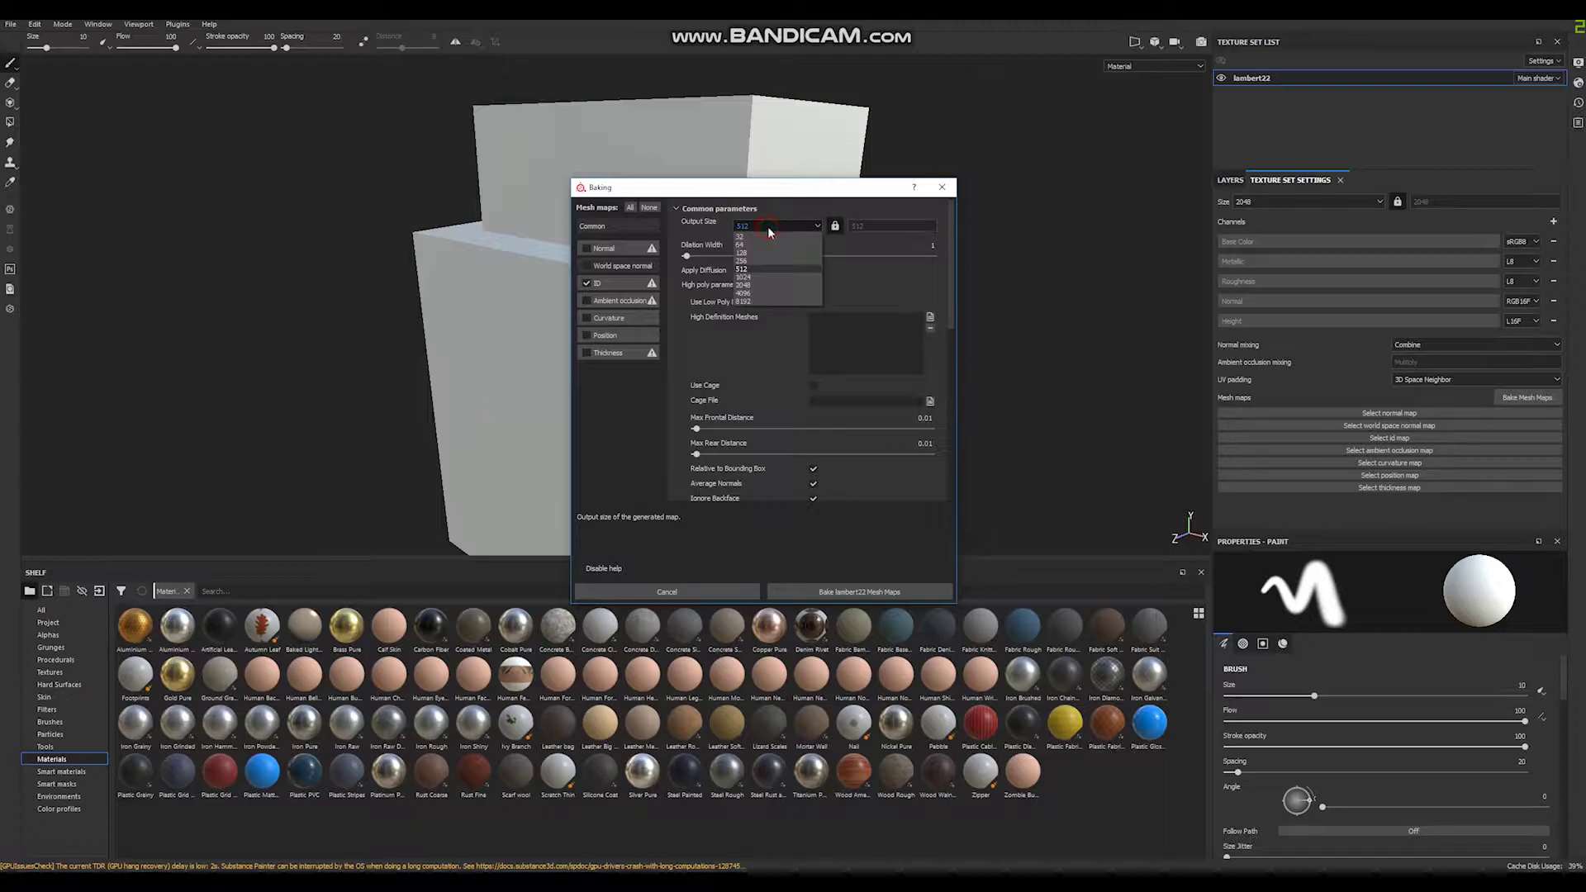
left_click(753, 273)
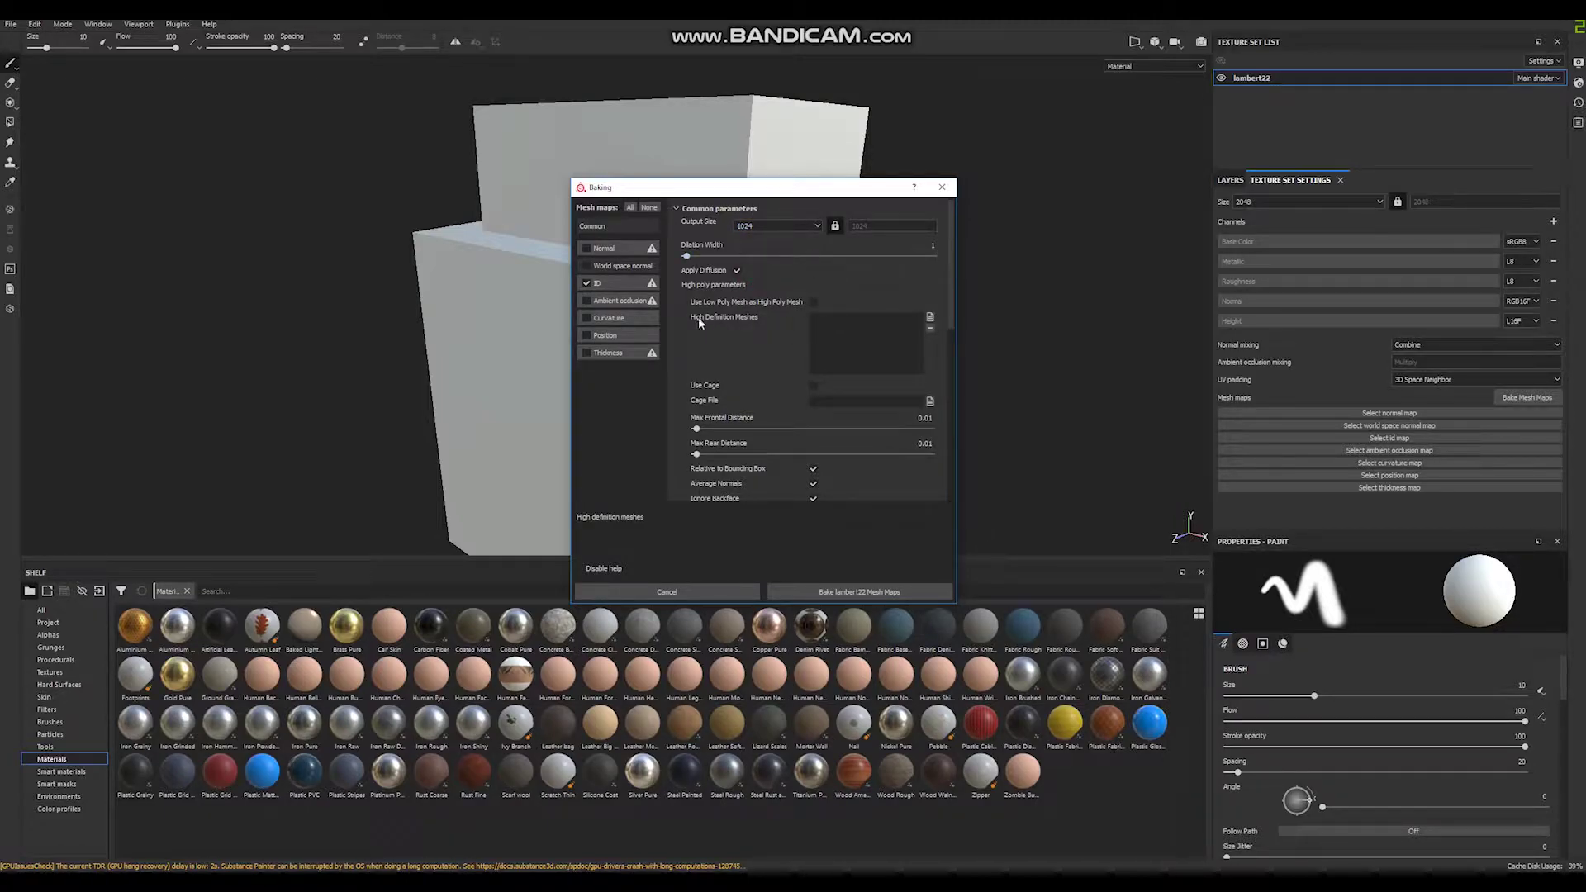
Use cube_02.fbx as the high-poly mesh, set ID colour source to Material Color, and bake
left_click(929, 317)
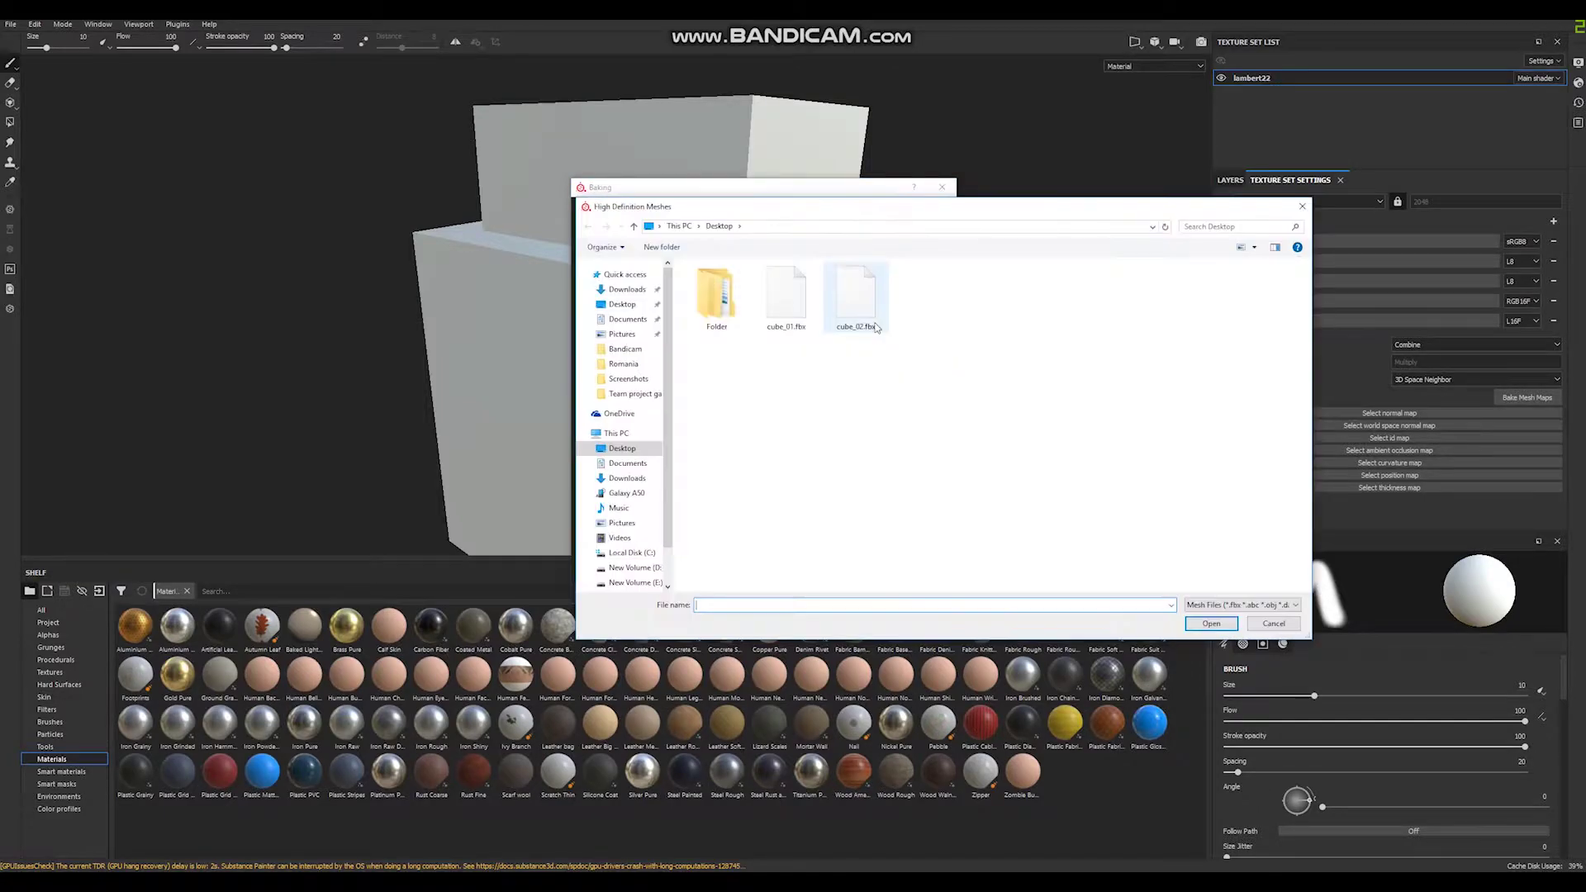
left_click(856, 297)
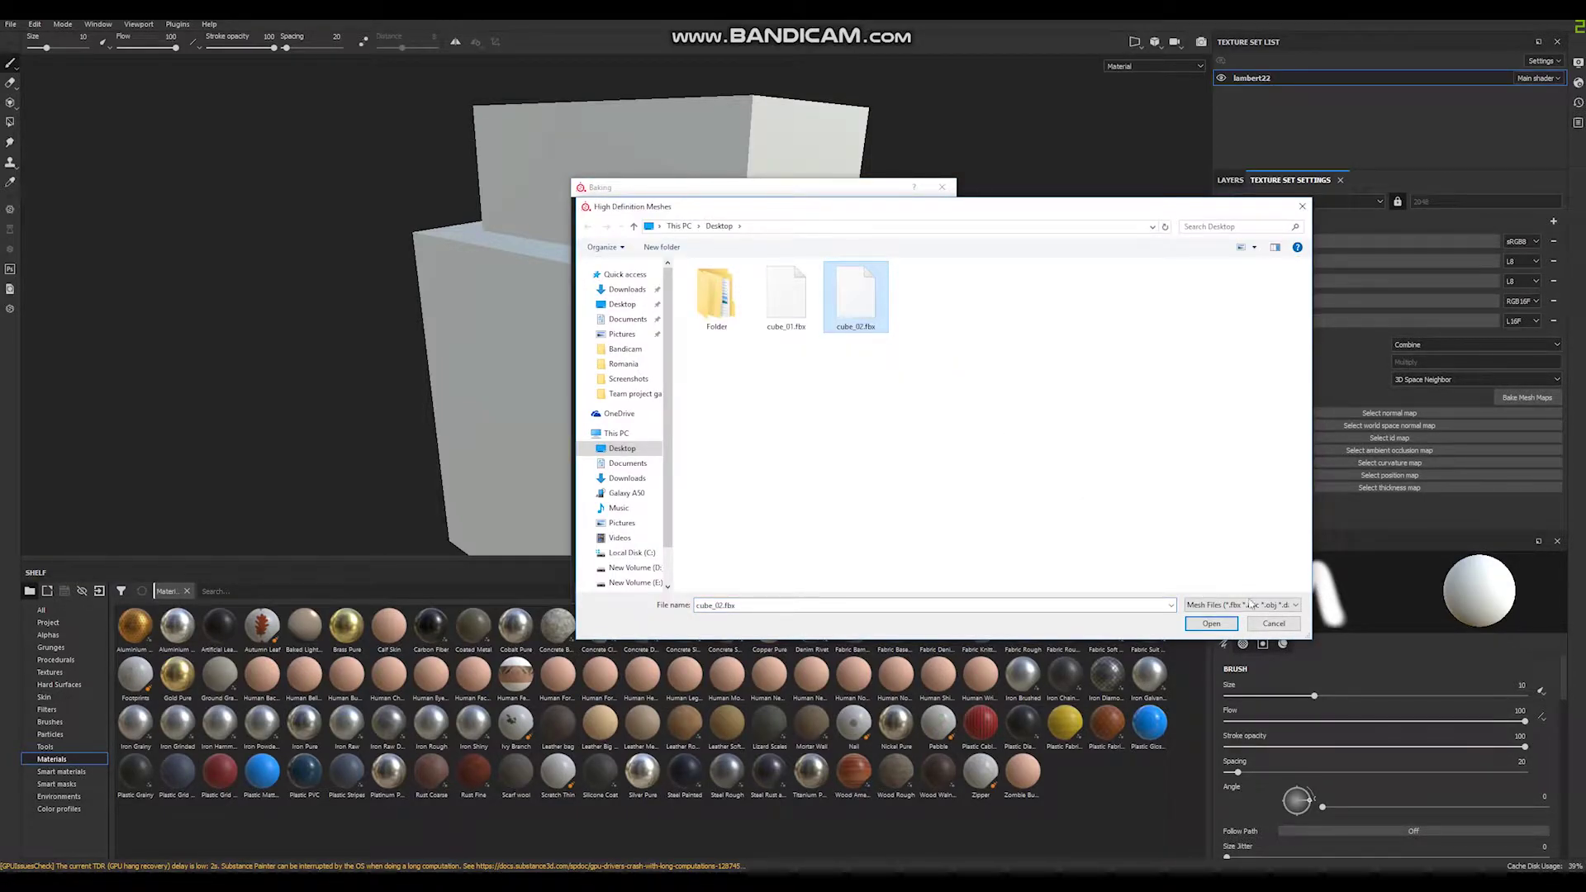
left_click(1202, 625)
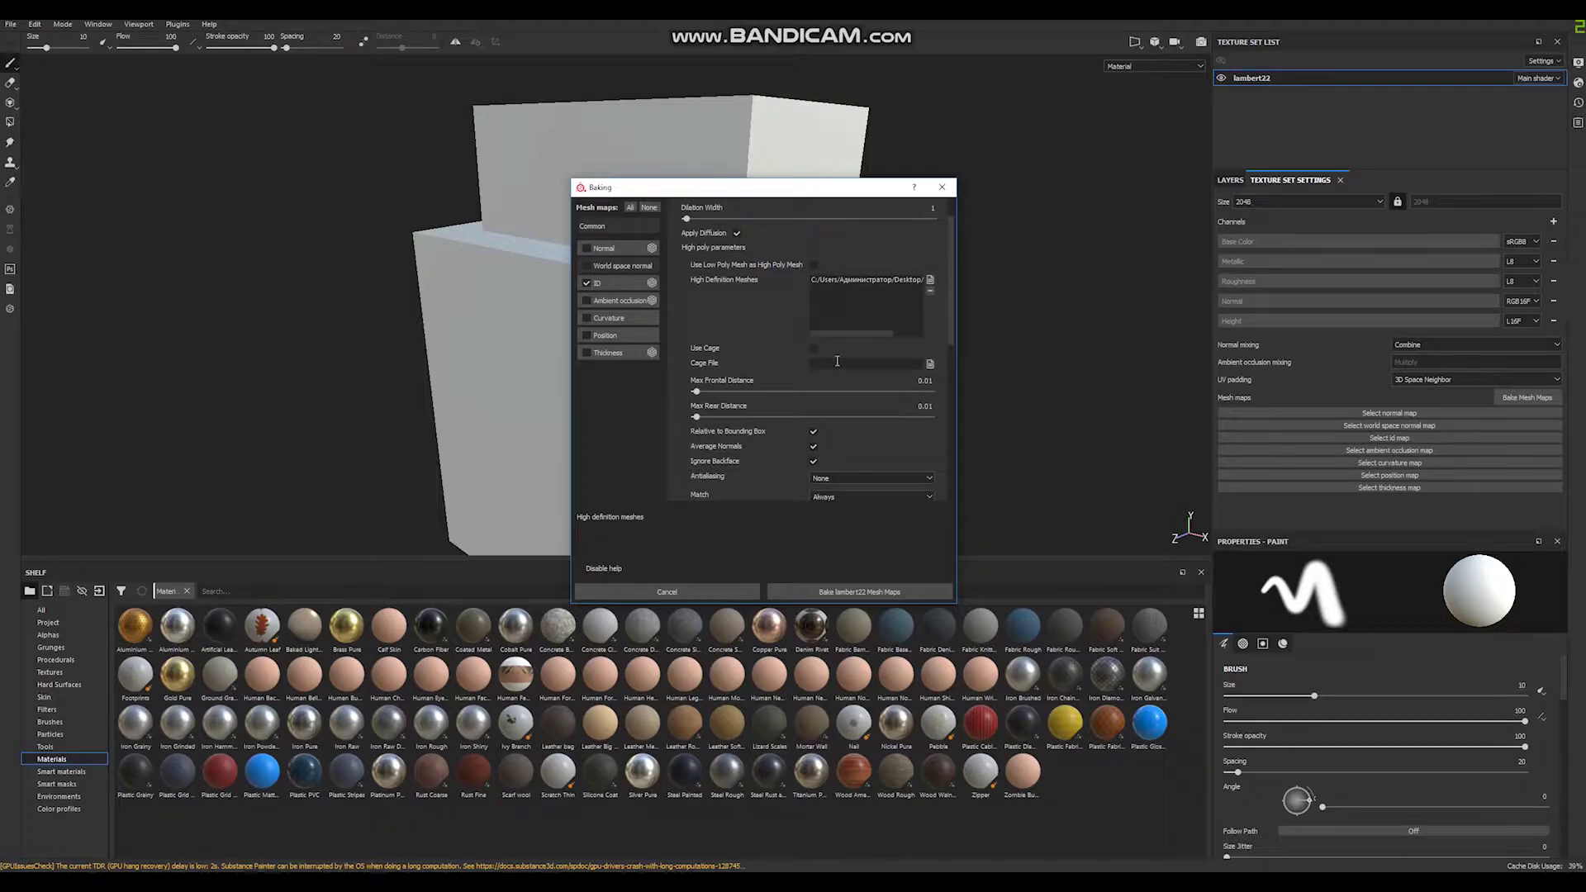
scroll(854, 404, "down", 2)
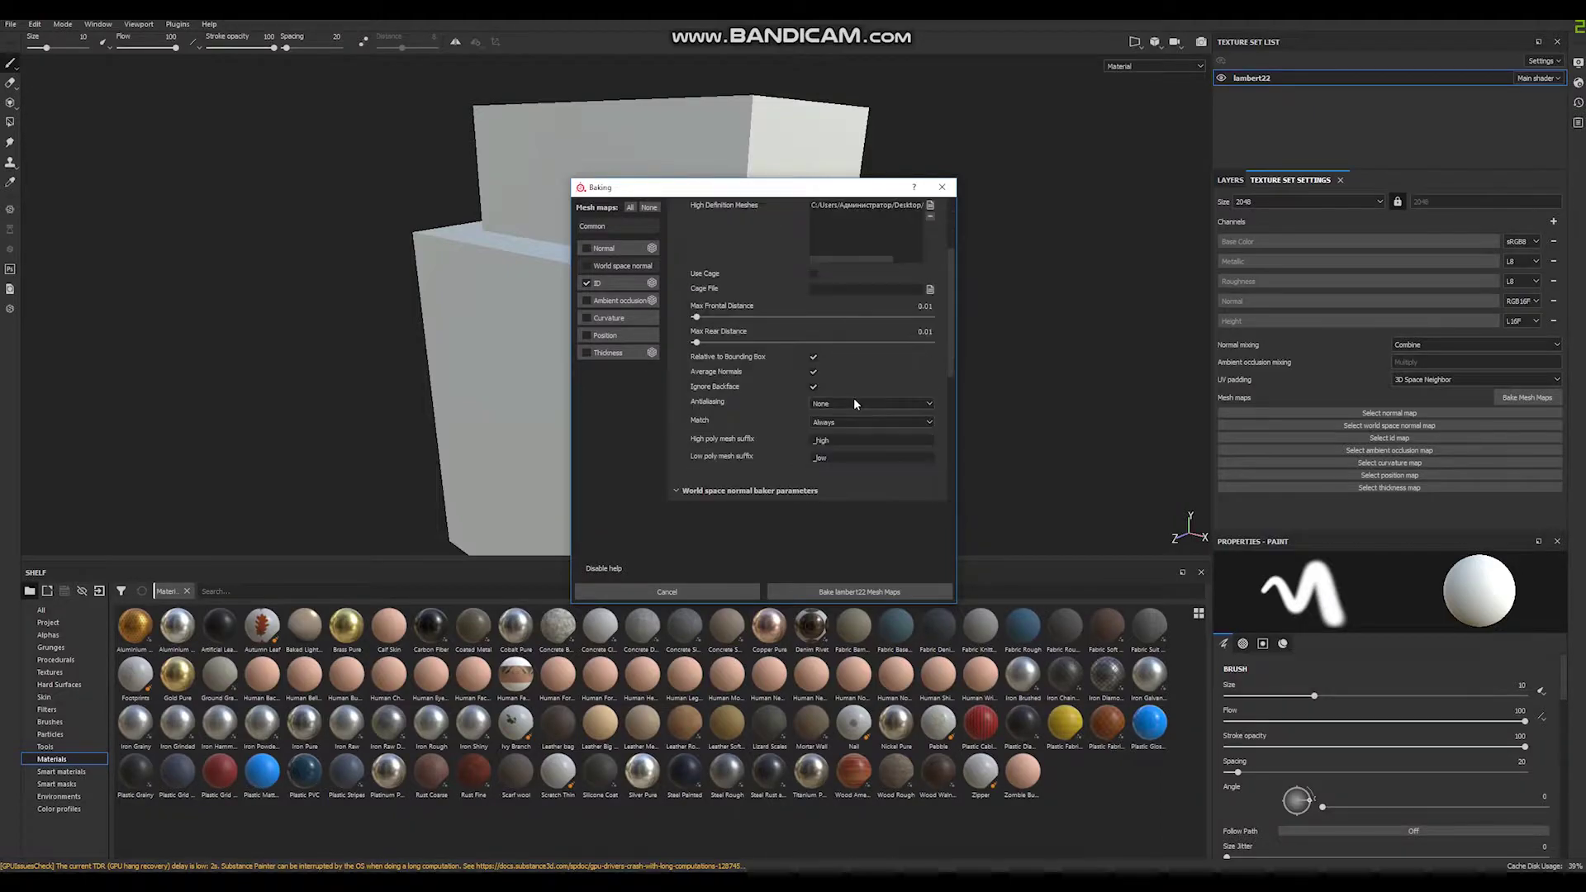
left_click(613, 283)
left_click(780, 224)
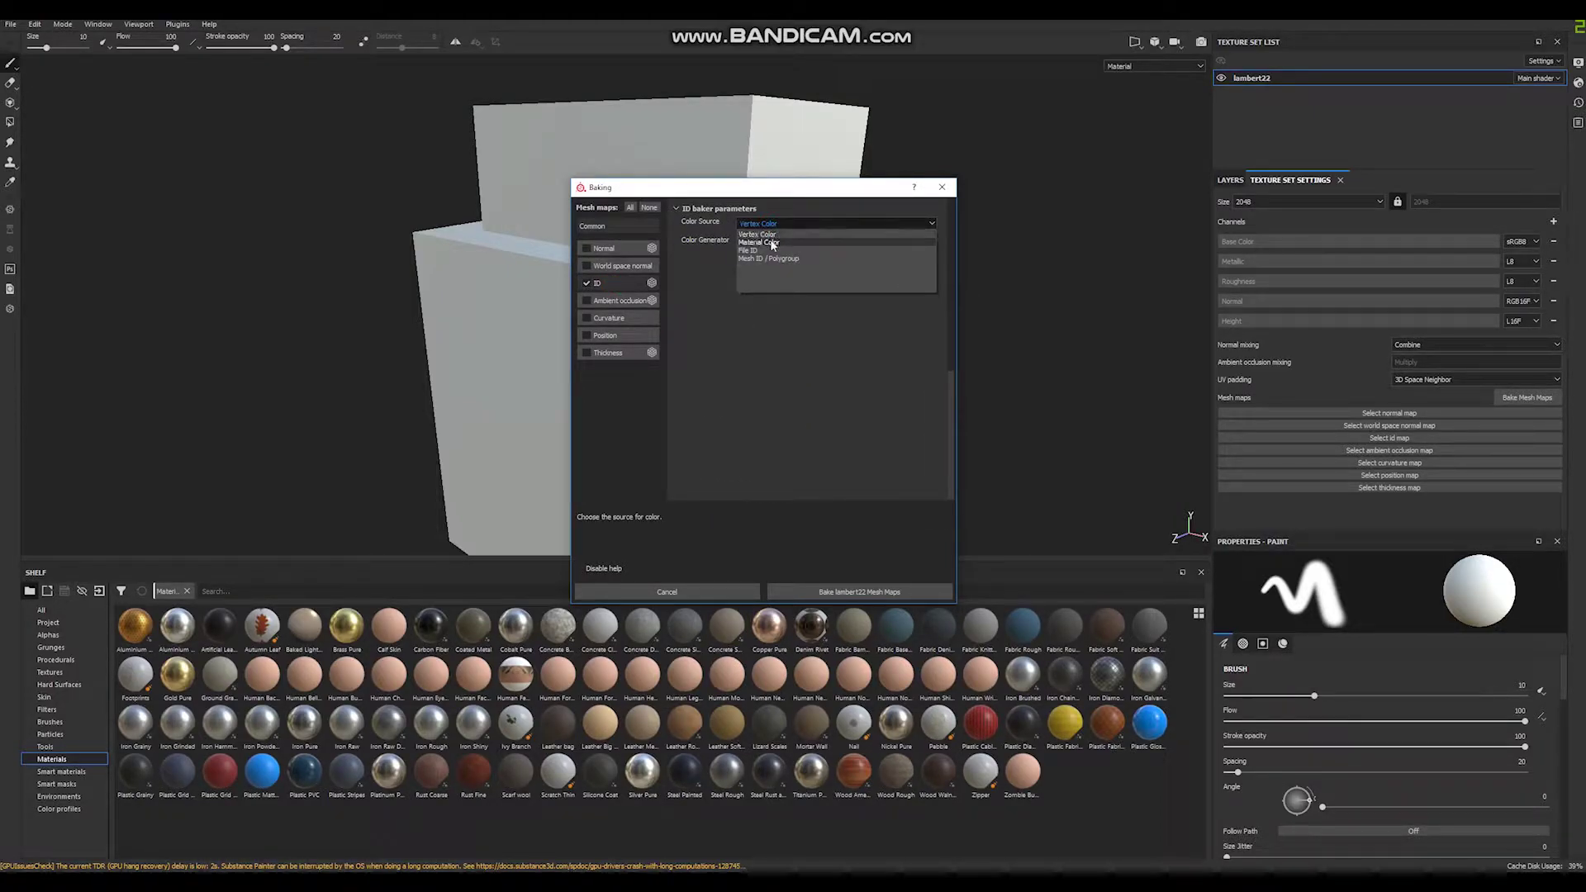
left_click(770, 242)
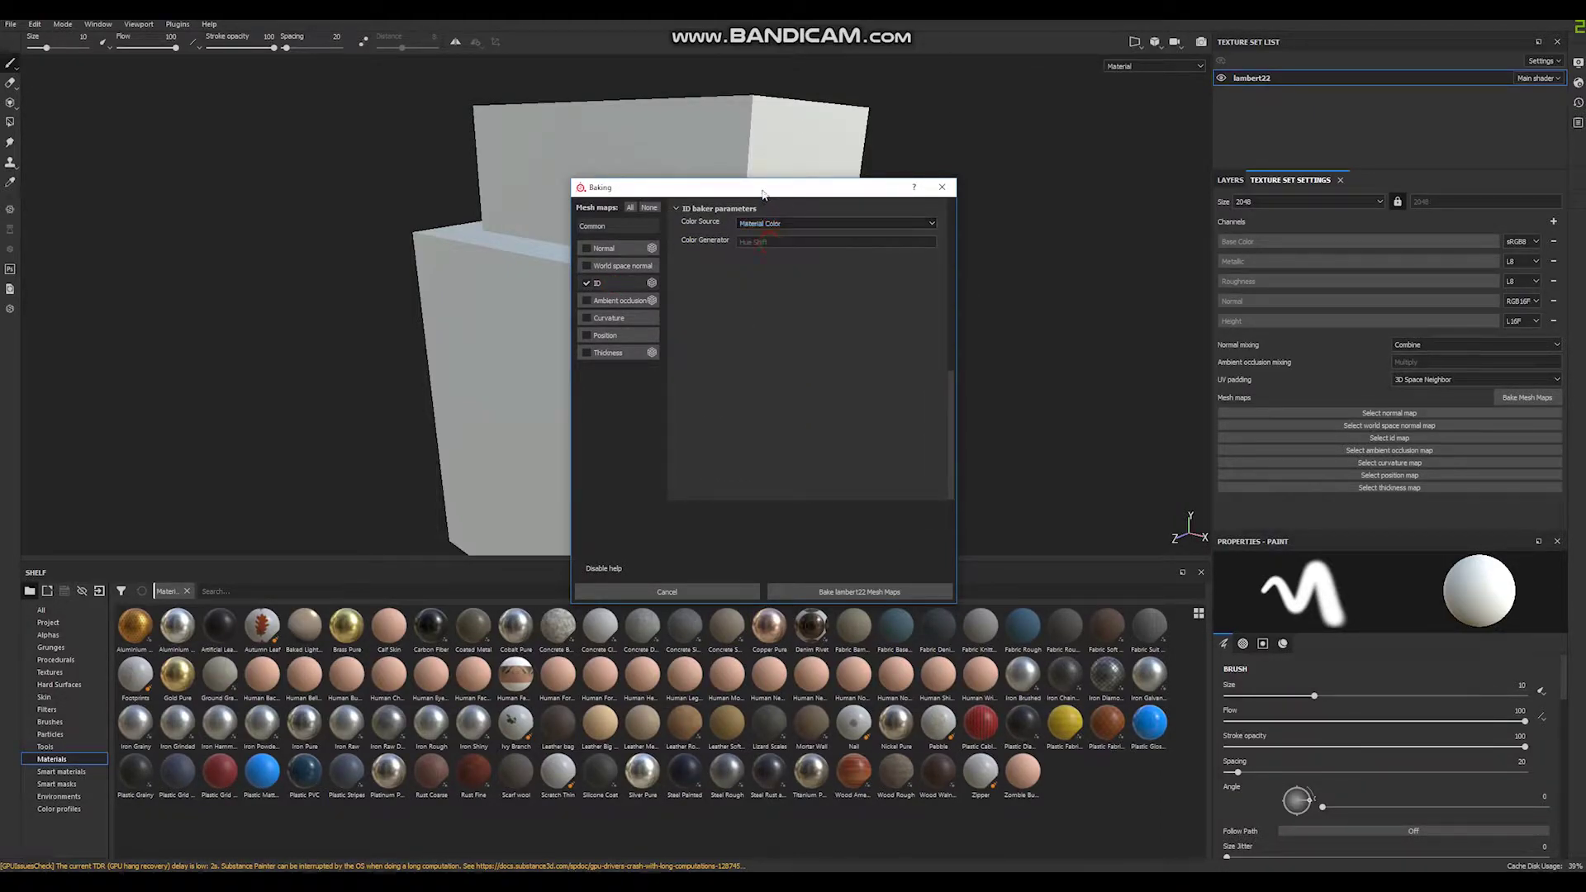
left_click(862, 592)
left_click(864, 491)
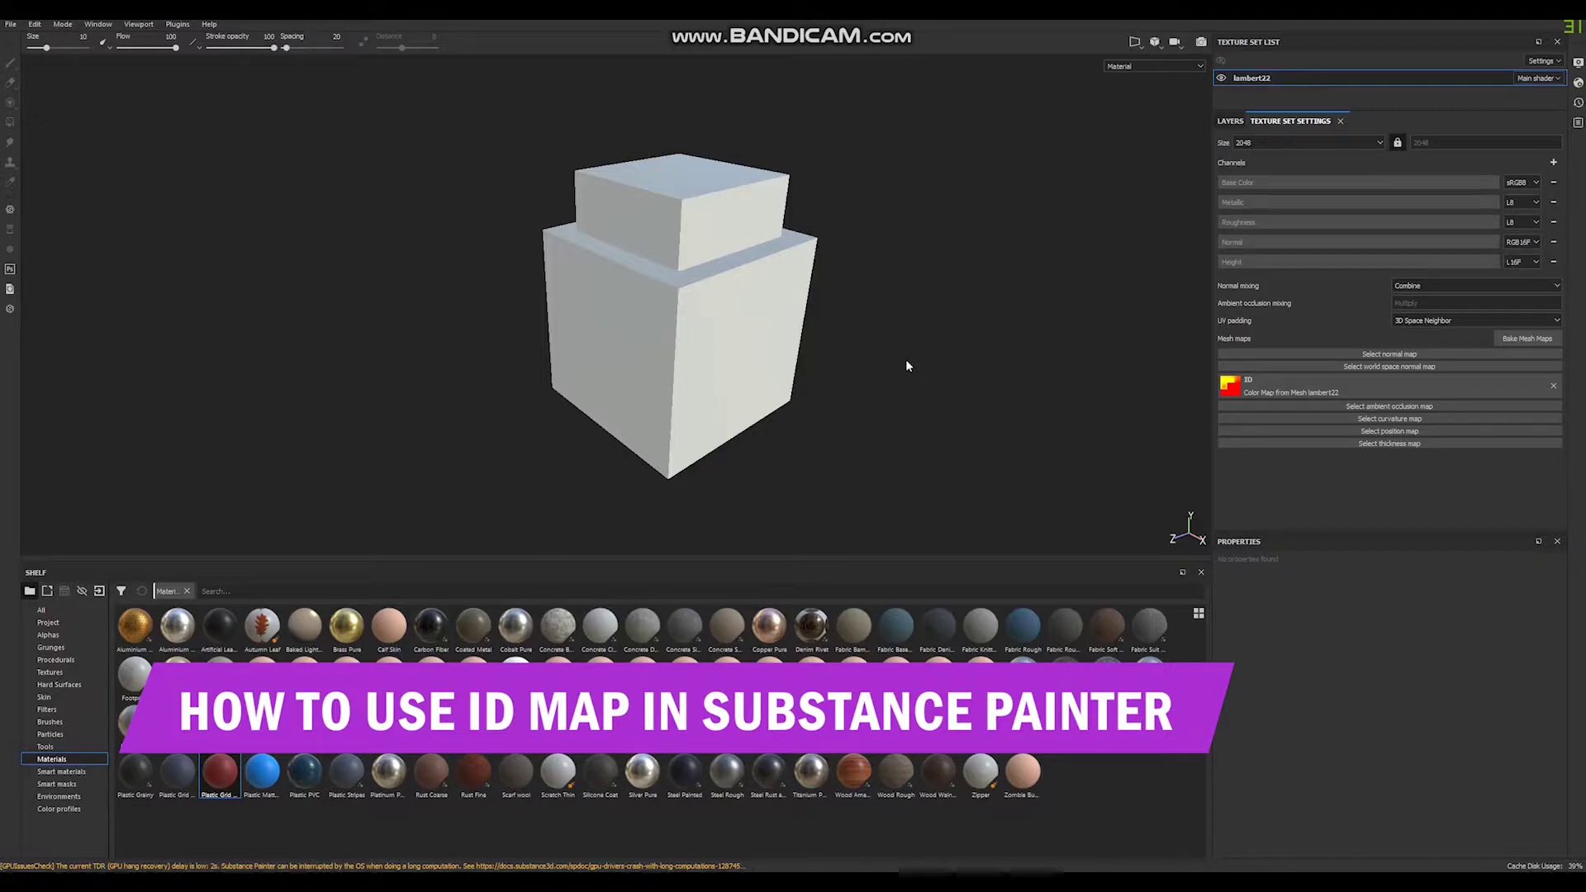
Add a Plastic Fabric Bands fill layer with a colour-selection mask picked from the red bottom tier
left_click(1234, 124)
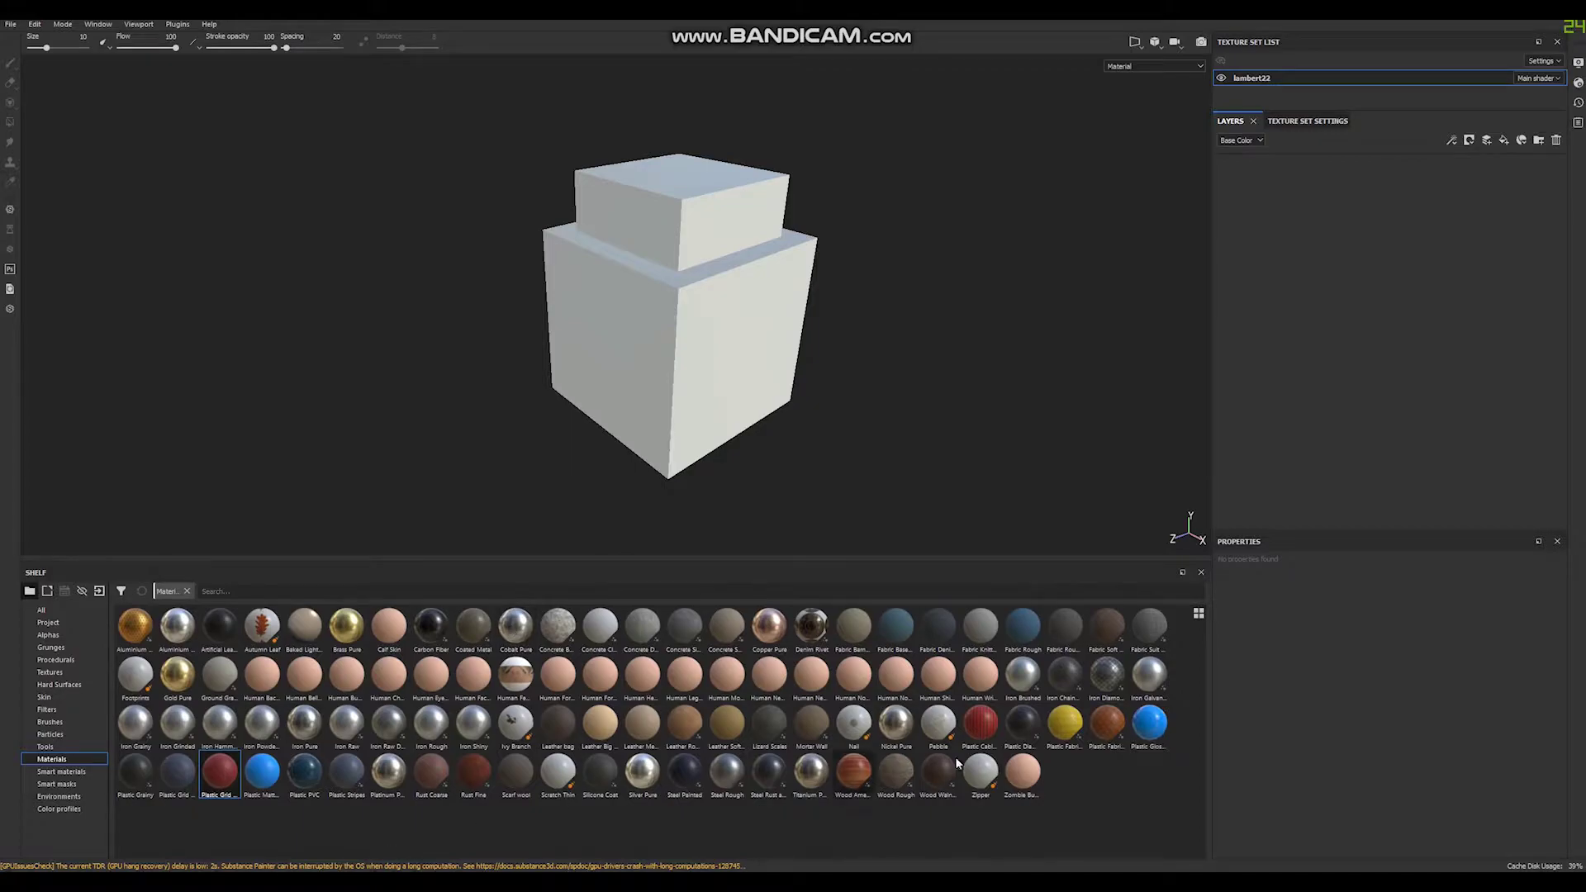
left_click_drag(1074, 746, 1281, 279)
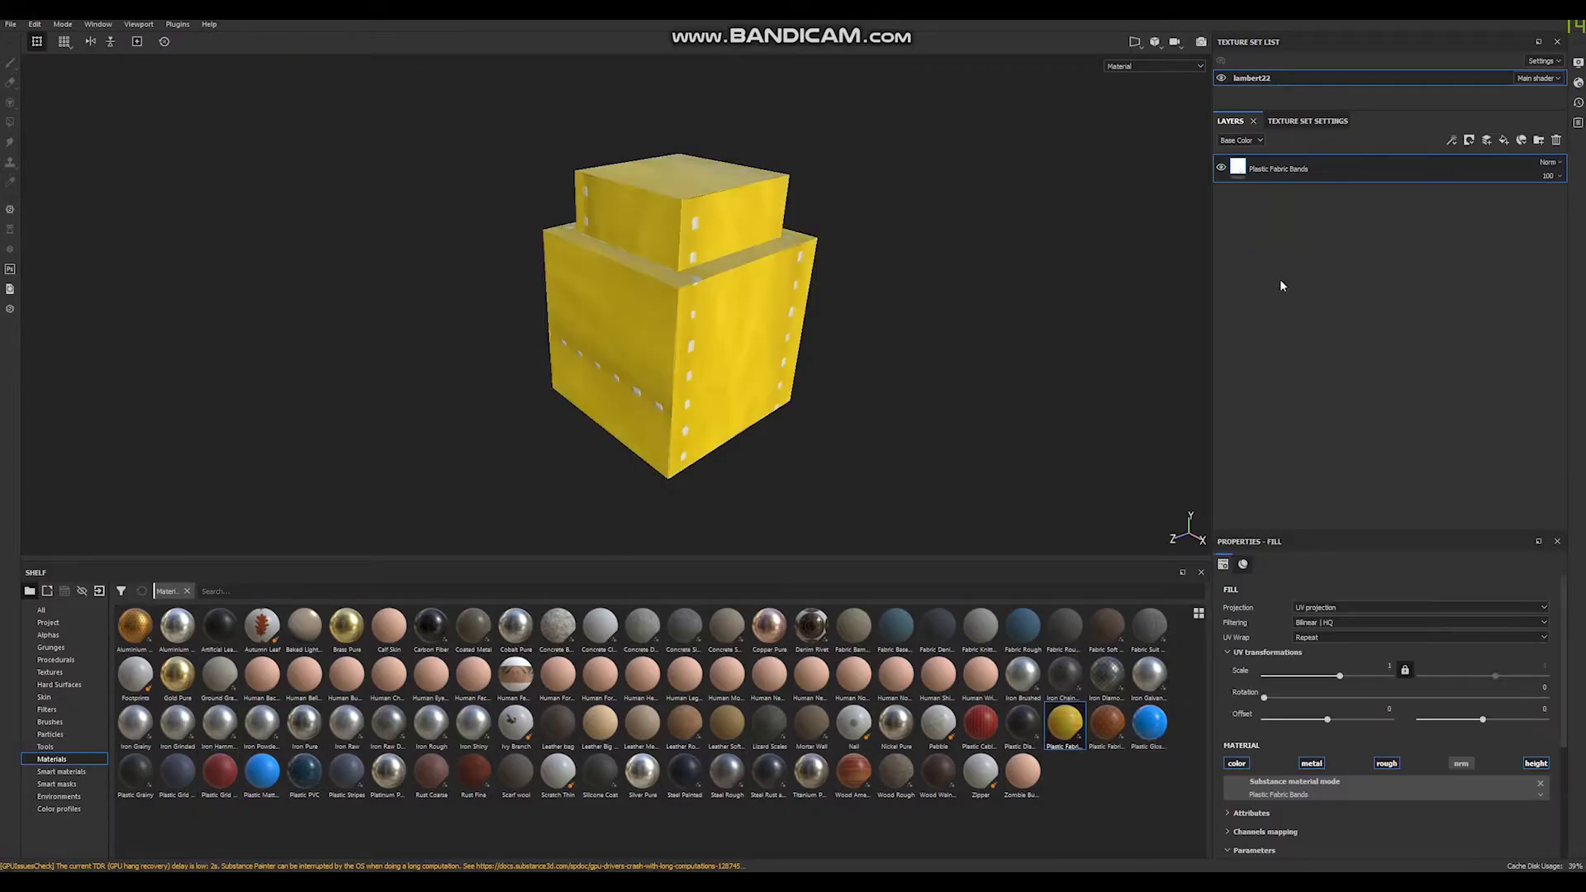
right_click(1285, 168)
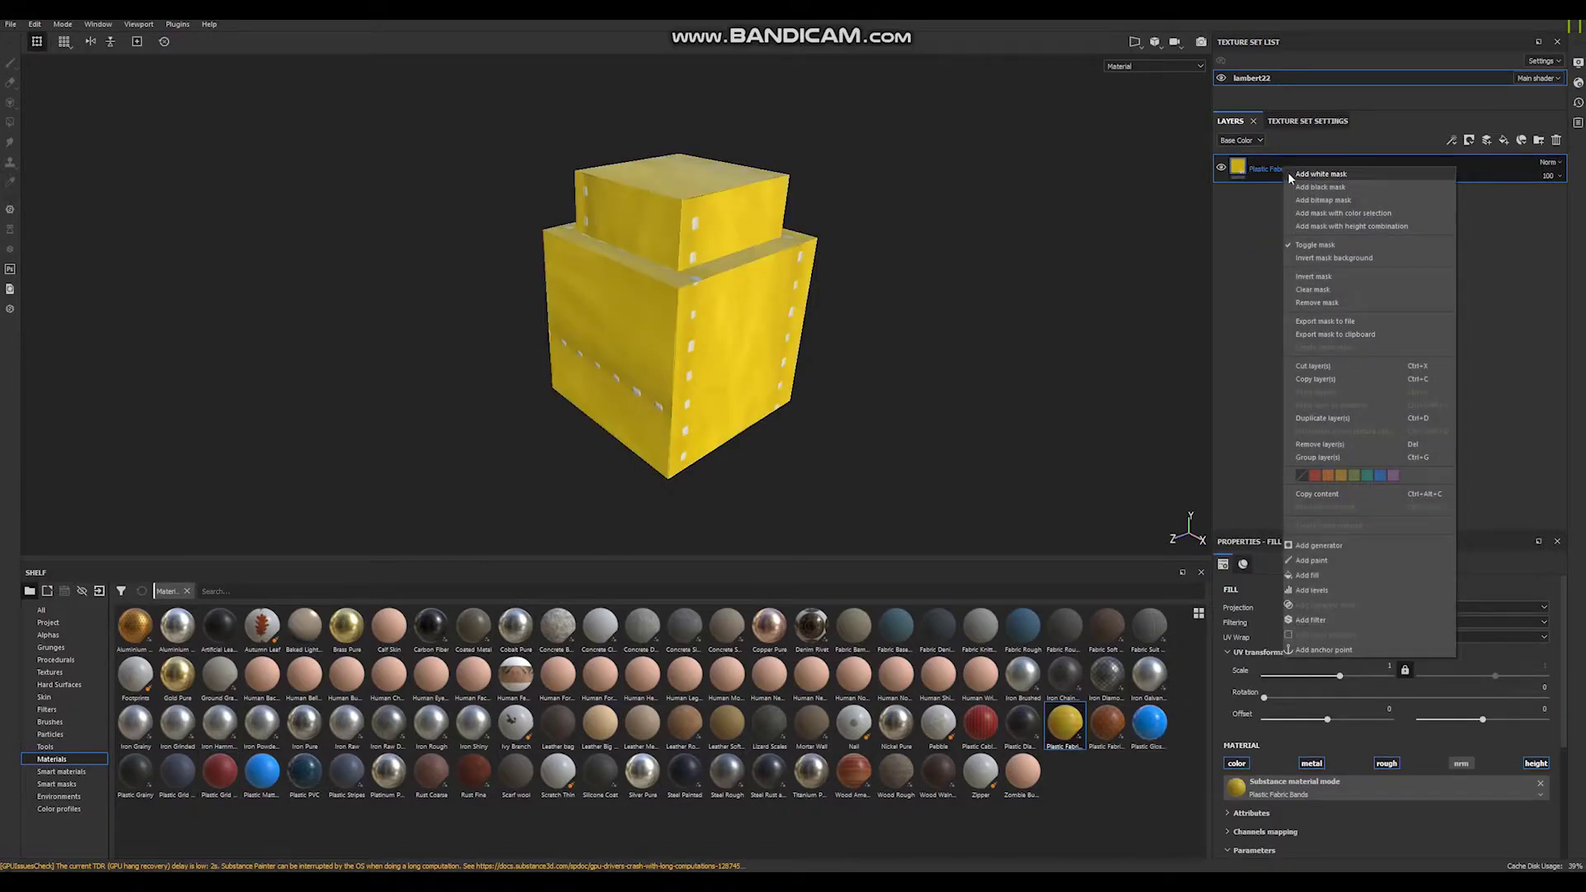
left_click(1301, 213)
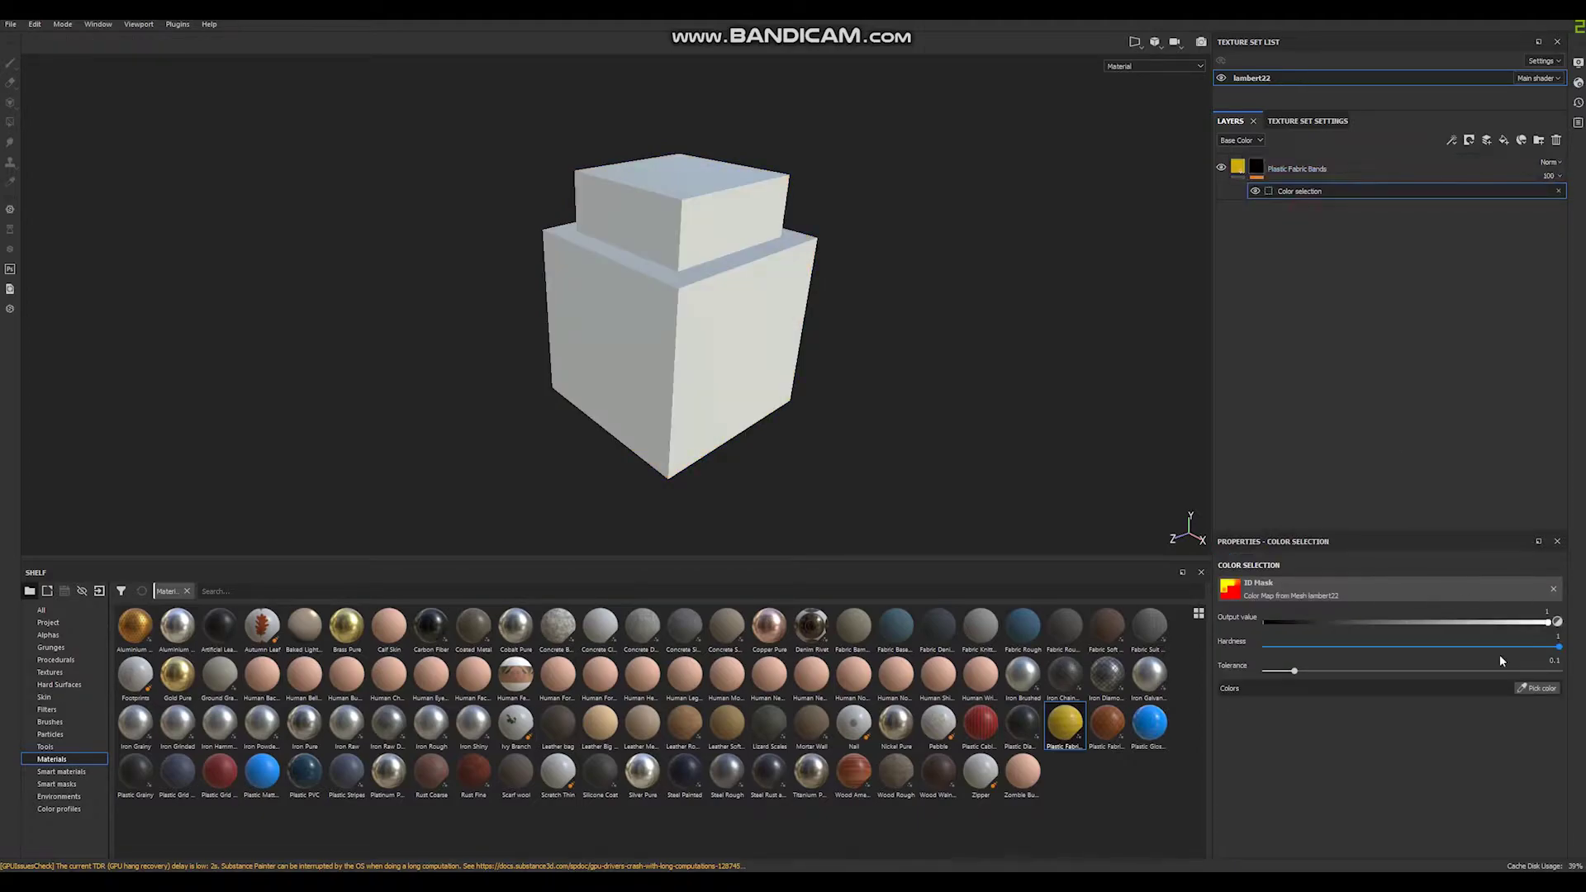
left_click(1538, 689)
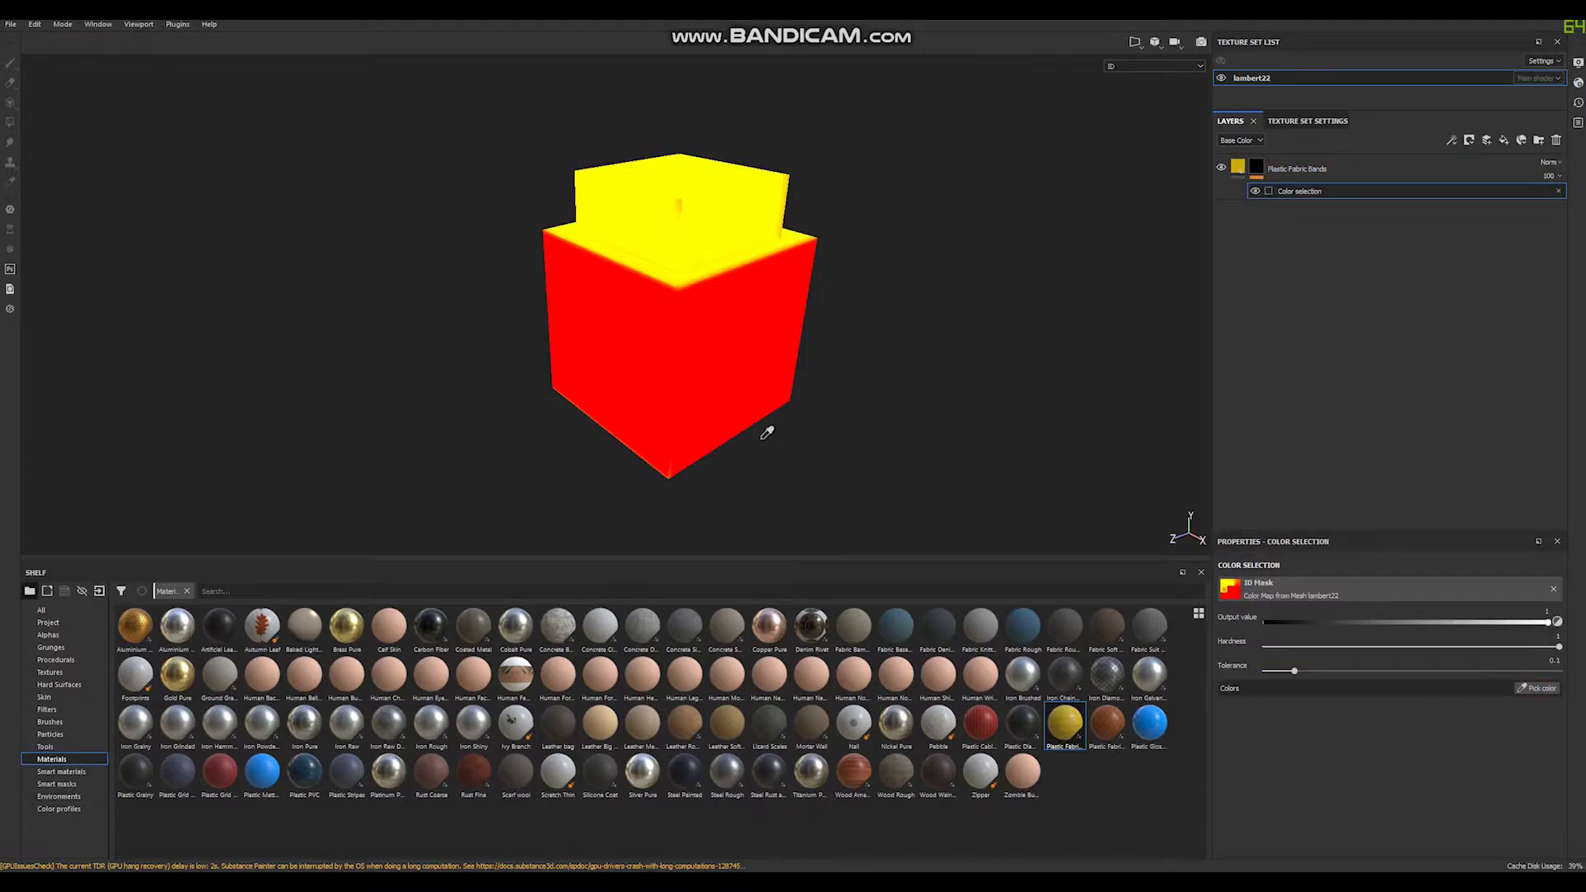
left_click(756, 348)
left_click(1307, 167)
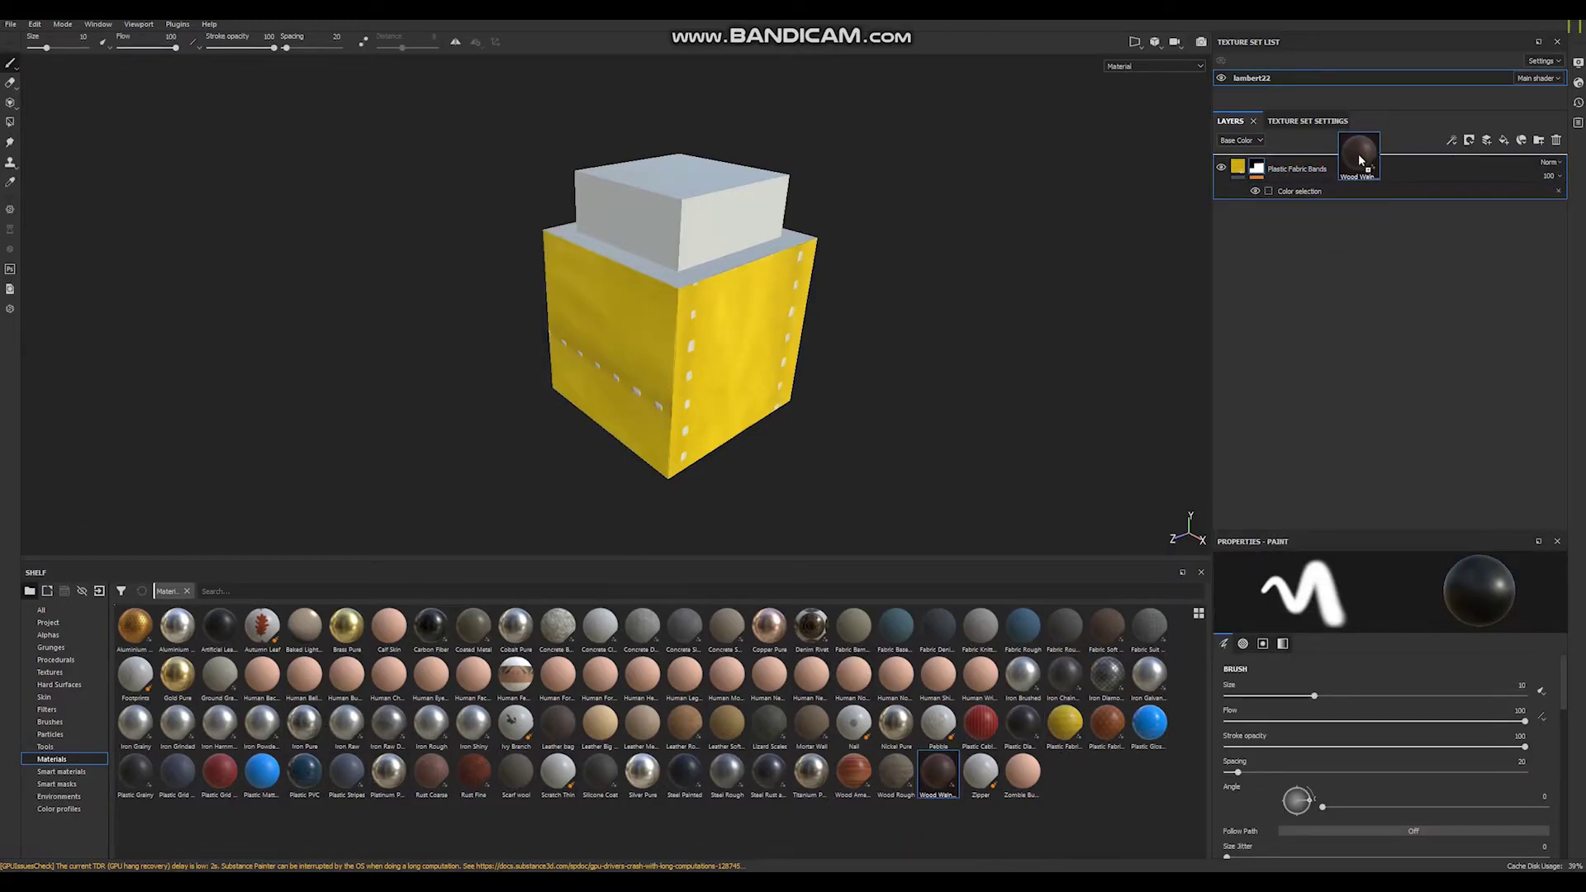
Add a Wood Walnut fill layer with a colour-selection mask picked from the yellow top tier
left_click_drag(1359, 162, 1359, 163)
right_click(1291, 168)
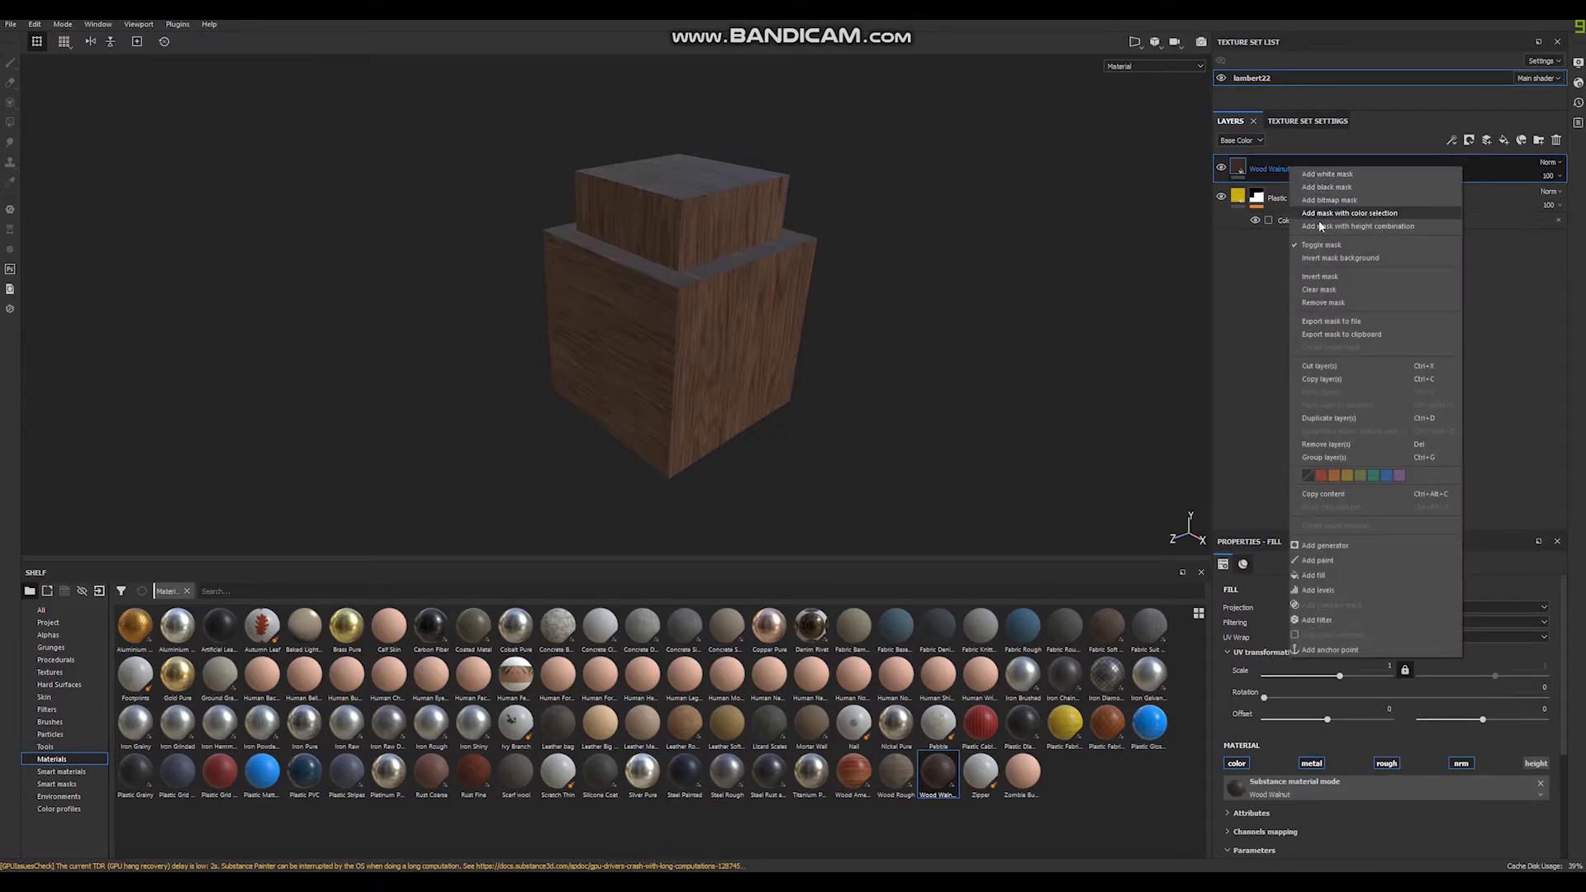
left_click(1332, 212)
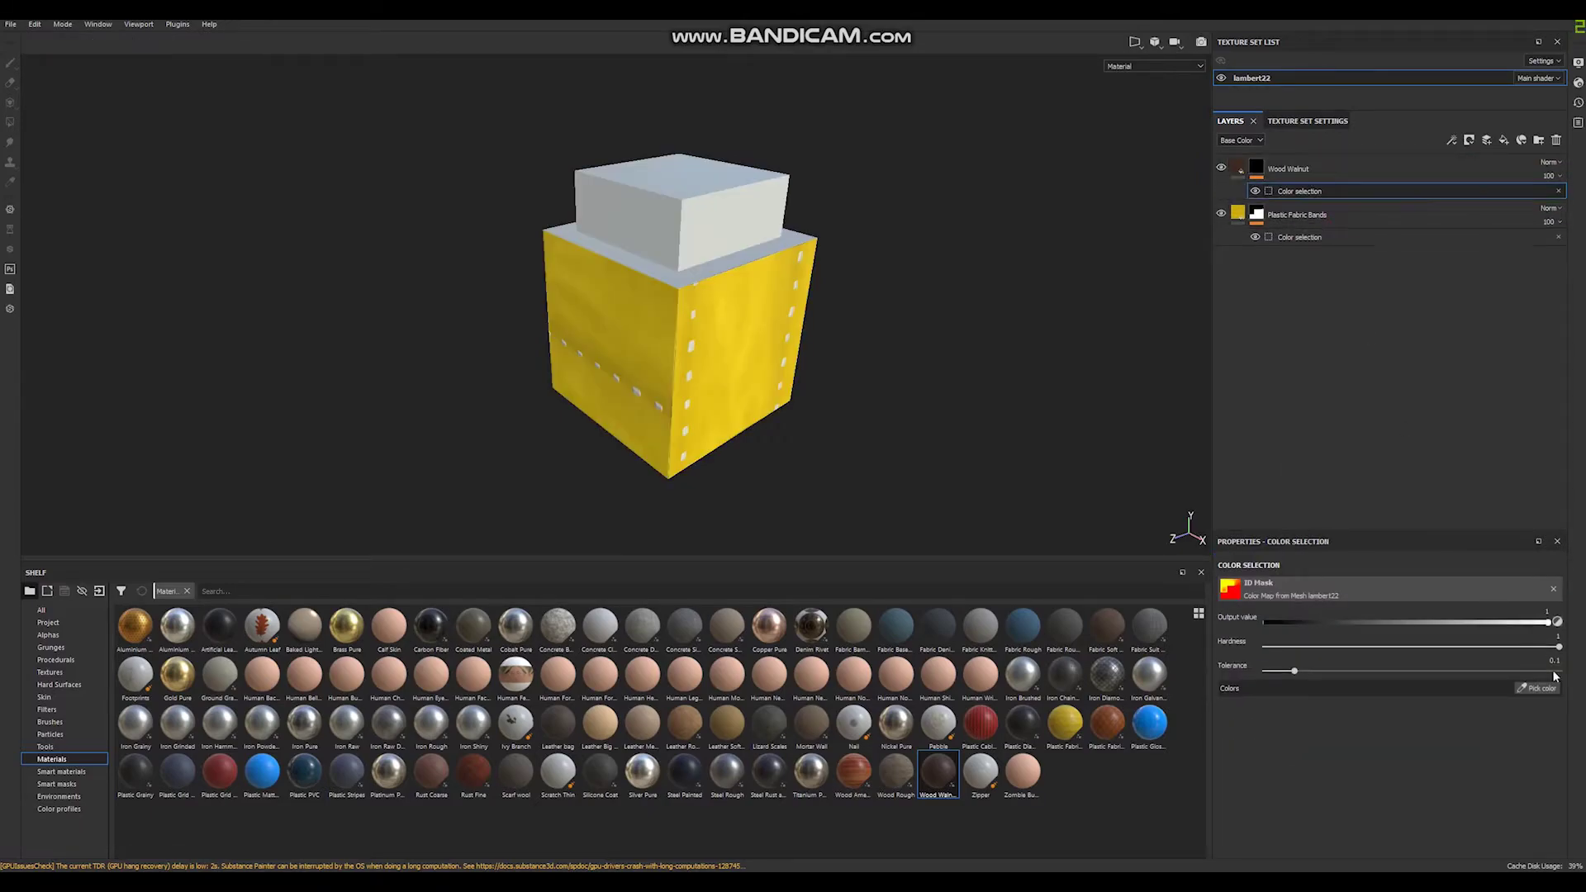
left_click(1550, 691)
left_click(742, 263)
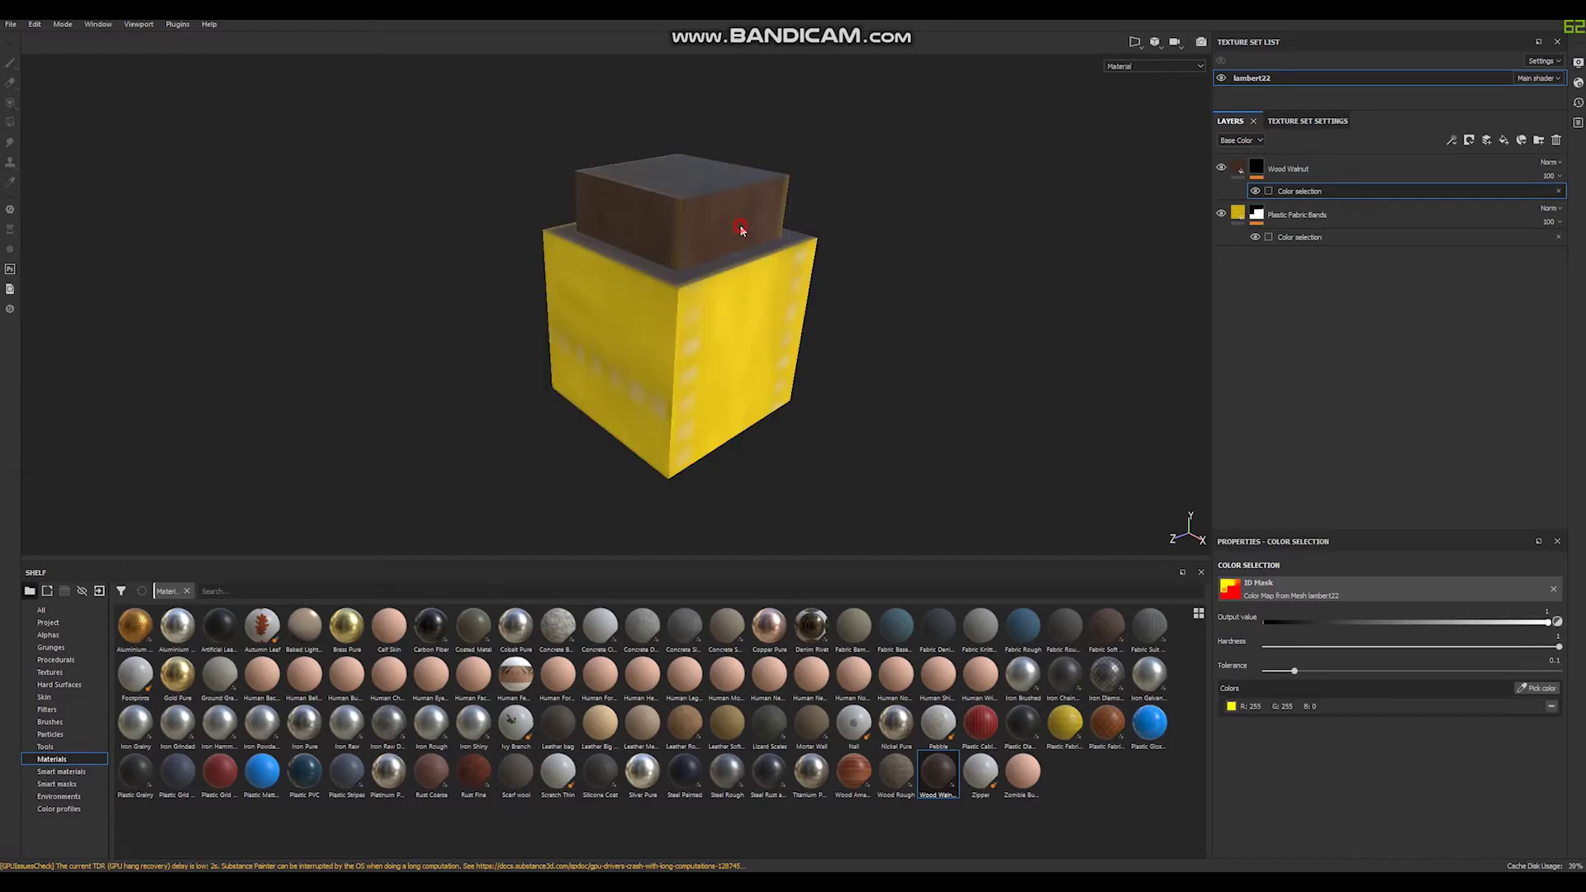